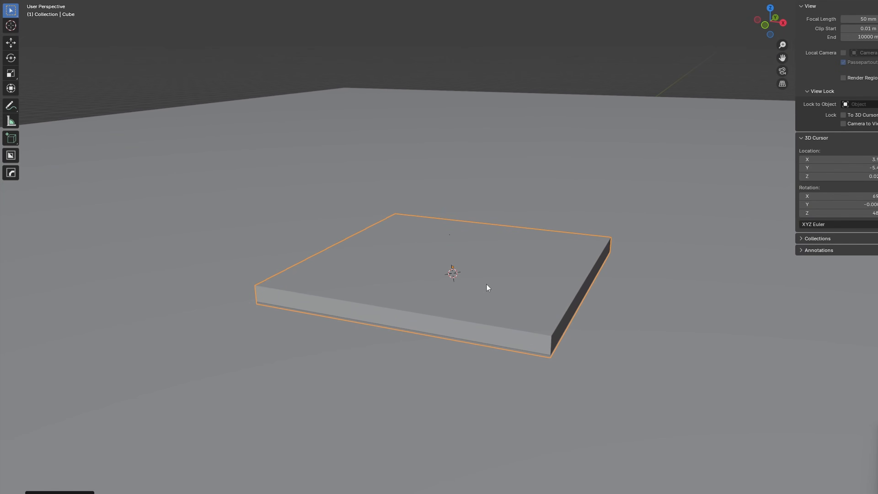
# Step: Scale the flat cube up along the Z axis into a thicker slab
pyautogui.press('s')
pyautogui.press('z')
pyautogui.click(560, 308)
pyautogui.moveTo(562, 305); pyautogui.dragTo(556, 311, button='middle')
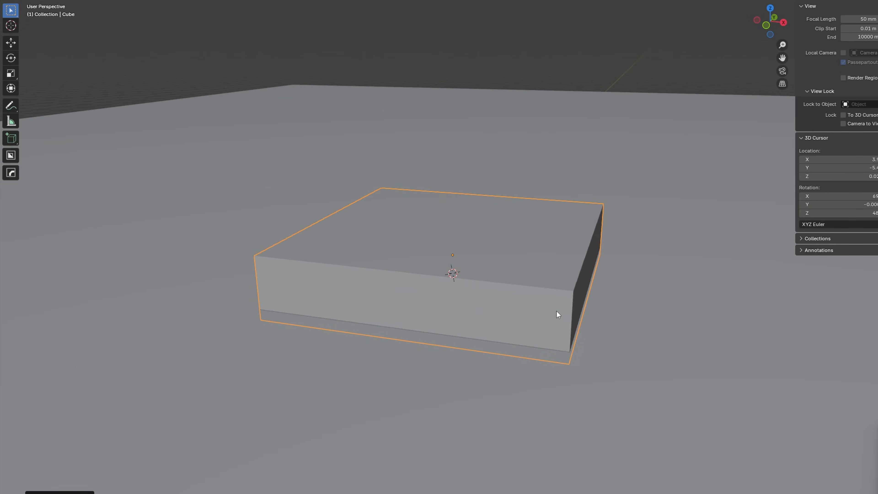
# Step: Apply the slab's scale and set it up in Sculpt Mode with Dyntopo enabled
pyautogui.hotkey('ctrl', 'a')
pyautogui.click(501, 298)
pyautogui.hotkey('ctrl', 'Tab')
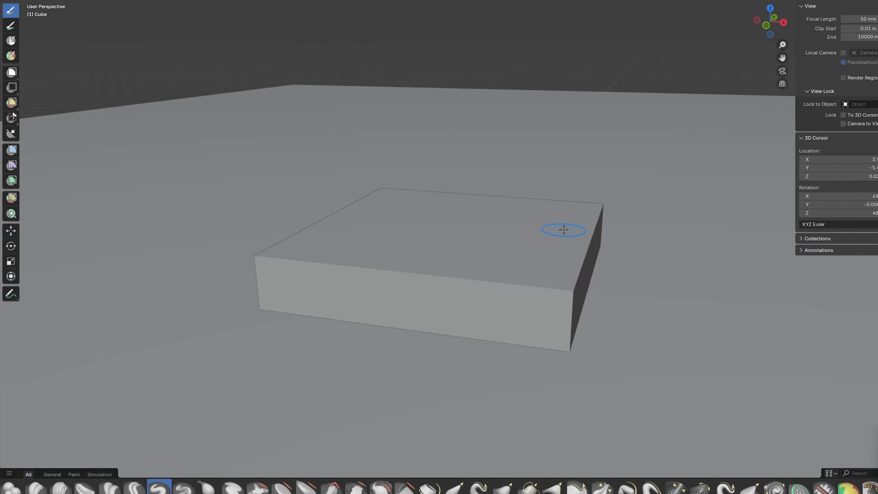
pyautogui.press('Tab')
pyautogui.rightClick(525, 224)
pyautogui.click(526, 224)
pyautogui.press('Tab')
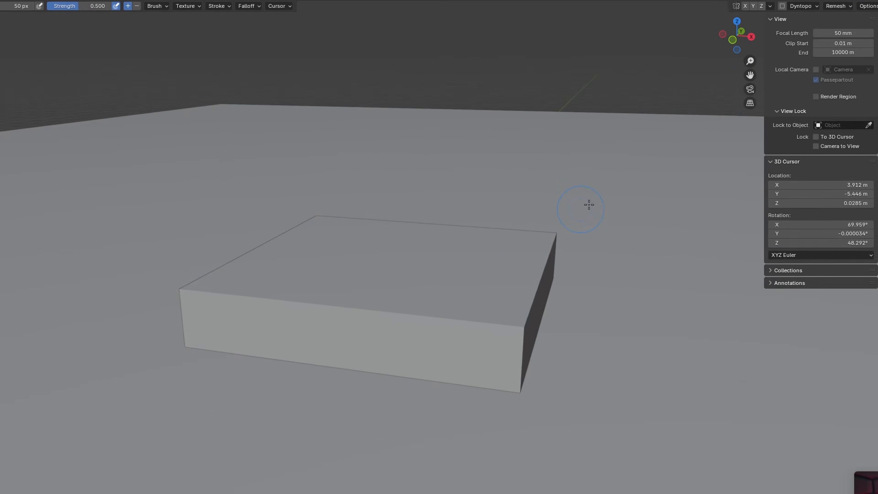
pyautogui.click(711, 35)
# Step: Sculpt the slab's sides and corners into an irregular, sloping mound of terrain
pyautogui.moveTo(557, 238); pyautogui.dragTo(490, 293)
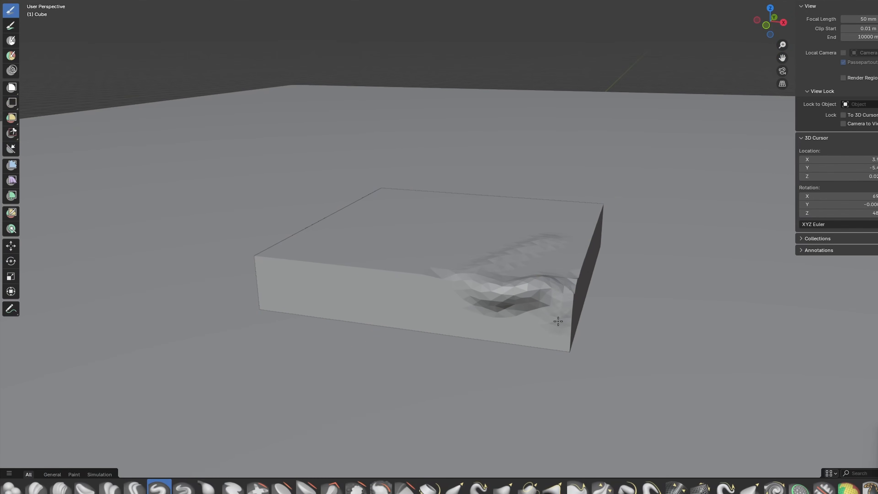
pyautogui.moveTo(293, 244); pyautogui.dragTo(493, 316, button='middle')
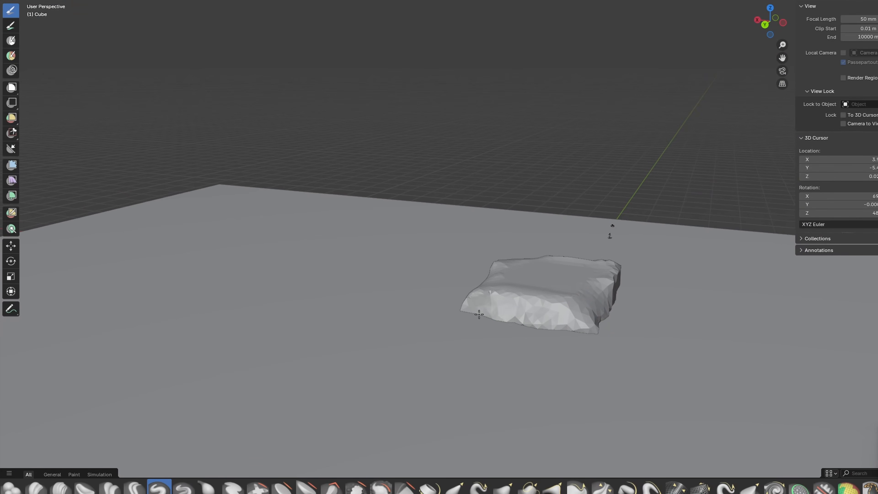
pyautogui.moveTo(584, 320); pyautogui.dragTo(502, 359, button='middle')
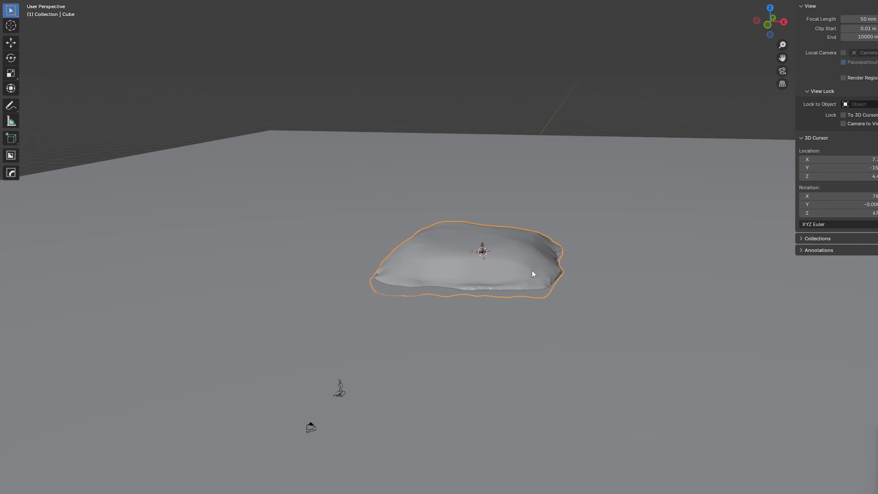
# Step: Scale the sculpted mound horizontally in X and Y, leaving its height out of the scaling
pyautogui.press('s')
pyautogui.hotkey('shift', 'z')
pyautogui.click(576, 277)
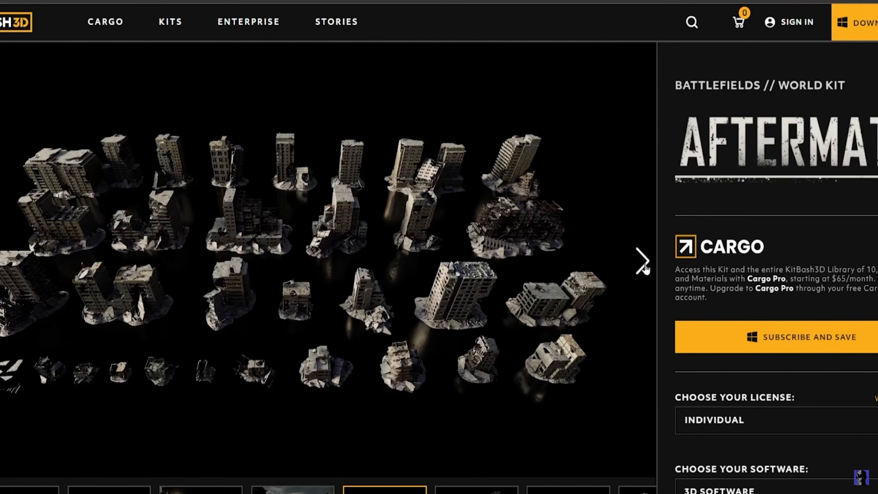
# Step: Switch to the KitBash3D website and browse the preview images of the Aftermath world kit
pyautogui.click(642, 262)
pyautogui.click(643, 262)
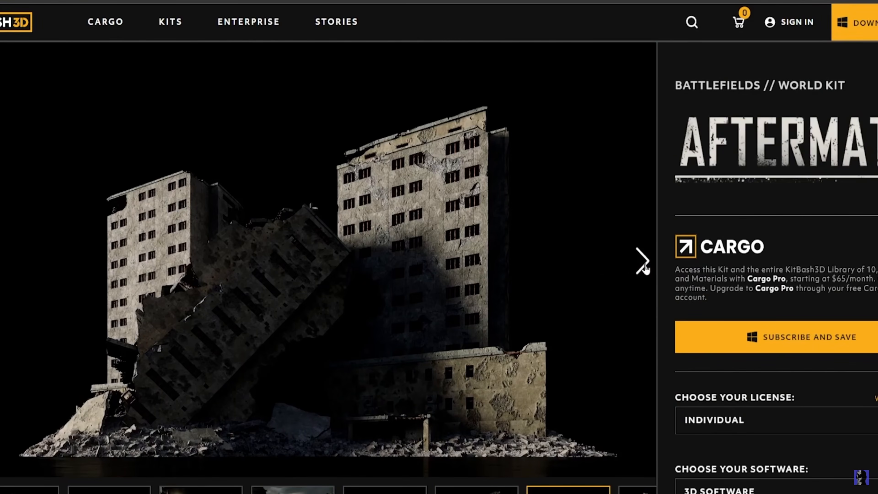
pyautogui.click(642, 263)
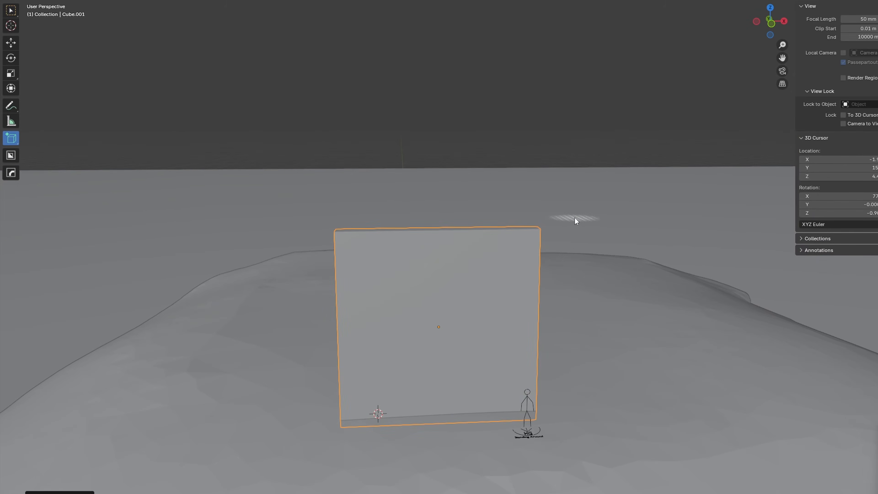
# Step: Draw a box on the tall wall block beside the figure and move the arch along the X axis
pyautogui.moveTo(345, 423); pyautogui.dragTo(525, 251)
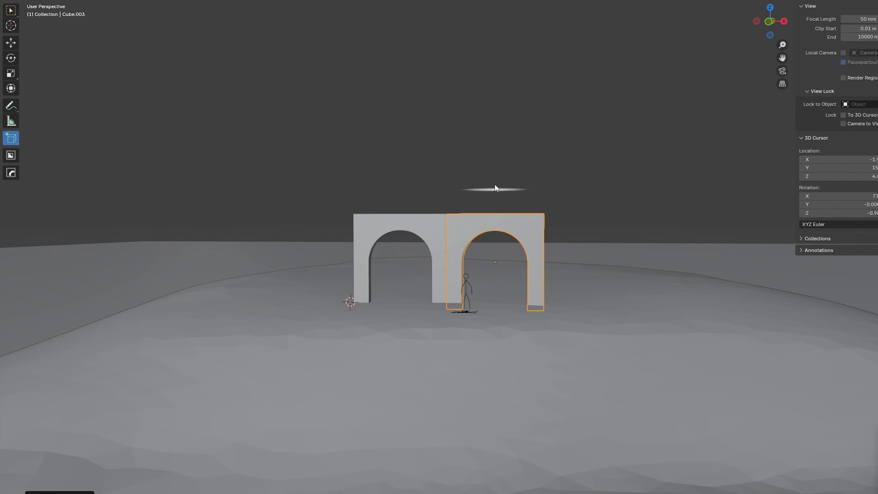
pyautogui.press('g')
pyautogui.press('x')
pyautogui.click(399, 254)
# Step: Draw a new rectangular wall block near the arches and scale its whole mesh along Z
pyautogui.moveTo(457, 229); pyautogui.dragTo(483, 290, button='middle')
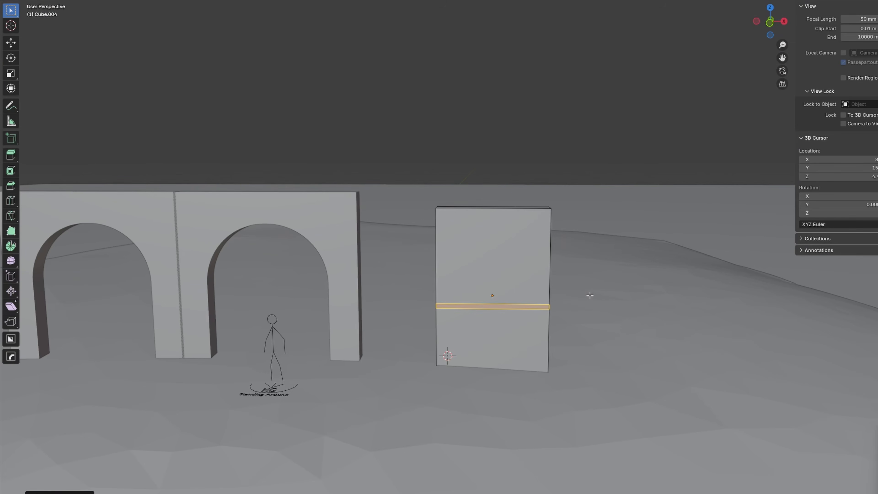
pyautogui.press('a')
pyautogui.press('s')
pyautogui.press('z')
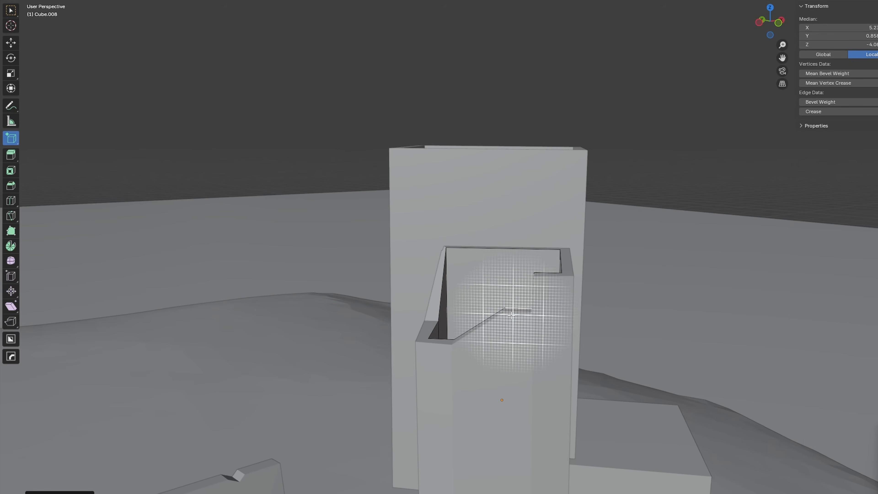
pyautogui.rightClick(541, 329)
pyautogui.click(420, 1)
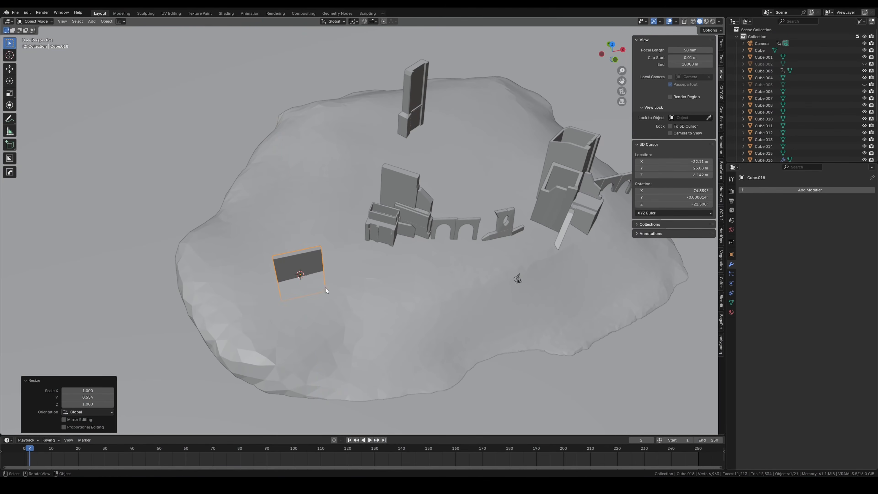
# Step: Add loop cuts to the freestanding wall panel and bend it around Z with a Simple Deform modifier
pyautogui.press('Tab')
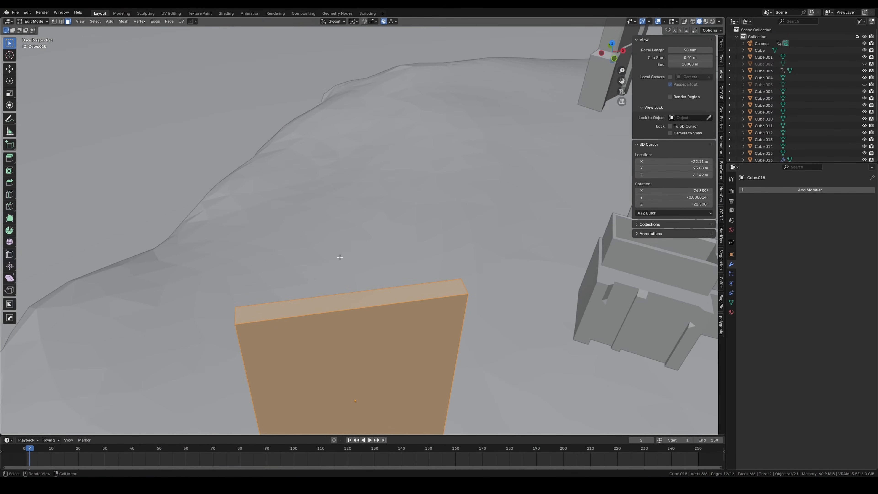
pyautogui.hotkey('ctrl', 'r')
pyautogui.click(359, 317)
pyautogui.press('Tab')
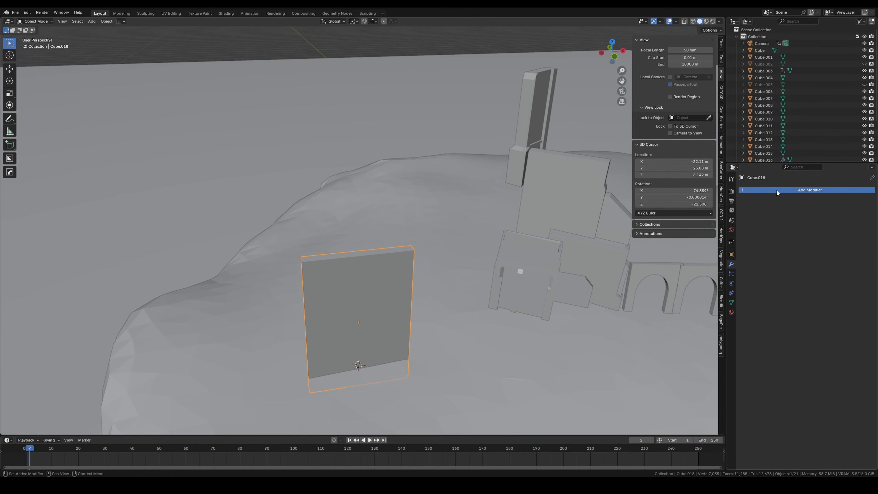
pyautogui.click(776, 190)
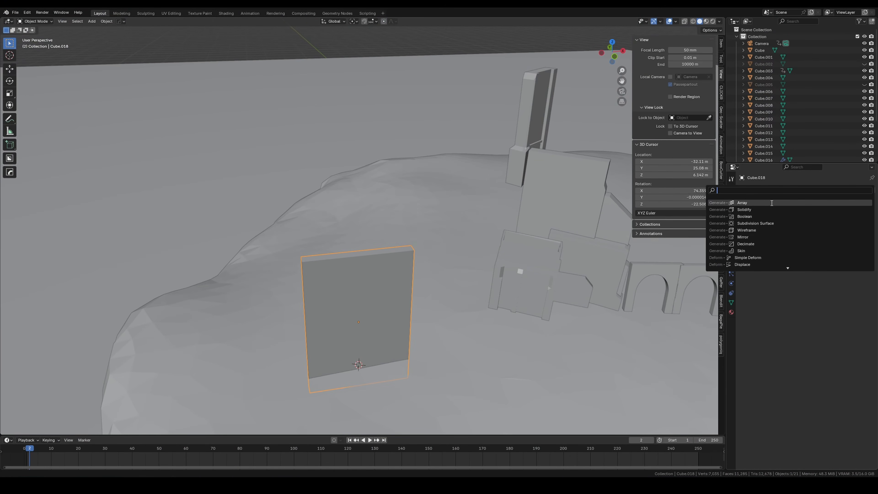
pyautogui.click(795, 223)
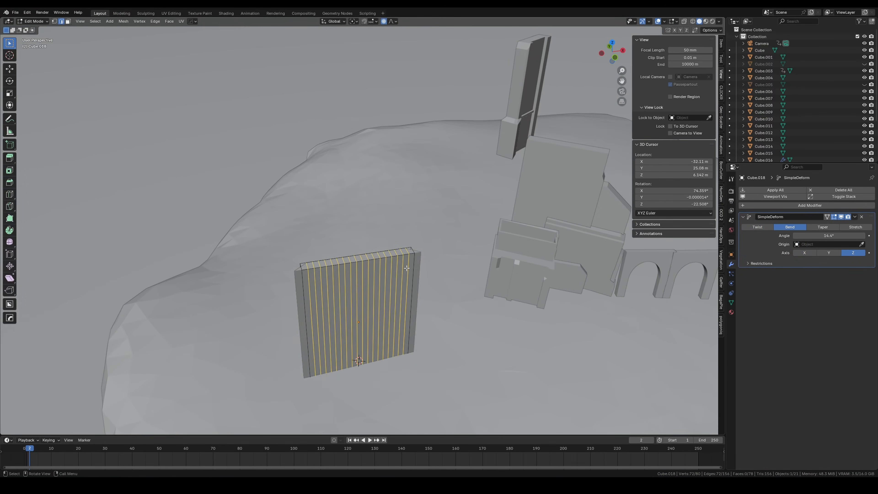
# Step: Shade the bent wall panel smooth by angle
pyautogui.rightClick(406, 267)
pyautogui.moveTo(356, 291)
pyautogui.click(469, 305)
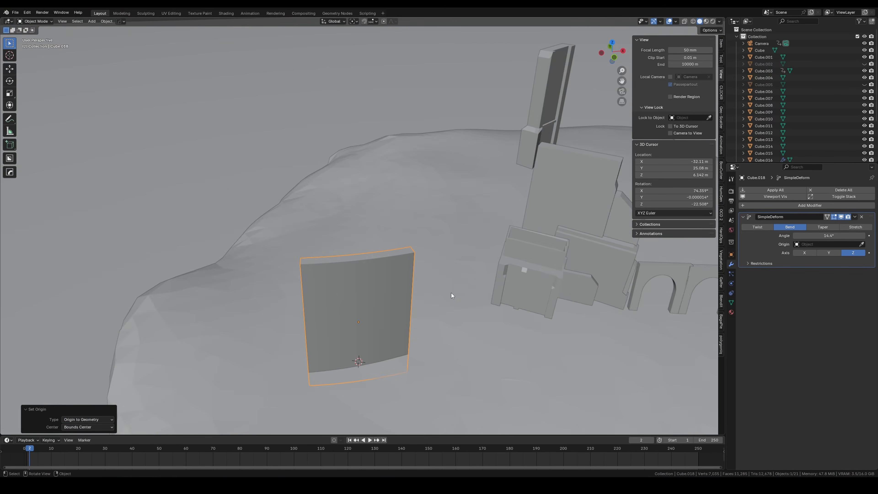
pyautogui.moveTo(451, 292); pyautogui.dragTo(449, 281, button='middle')
pyautogui.scroll(-4, 432, 272)
# Step: Adjust the curved wall's modifier stack and rotate the wall around the Z axis
pyautogui.click(805, 205)
pyautogui.click(794, 225)
pyautogui.moveTo(870, 276); pyautogui.dragTo(837, 235)
pyautogui.press('r')
pyautogui.press('z')
pyautogui.click(559, 259)
# Step: Scale, rotate and reposition the selected piece among the castle ruins
pyautogui.moveTo(559, 258); pyautogui.dragTo(565, 206, button='middle')
pyautogui.click(721, 93)
pyautogui.click(681, 161)
pyautogui.press('s')
pyautogui.click(506, 220)
pyautogui.press('r')
pyautogui.moveTo(505, 218); pyautogui.dragTo(478, 201, button='middle')
pyautogui.press('g')
pyautogui.press('g')
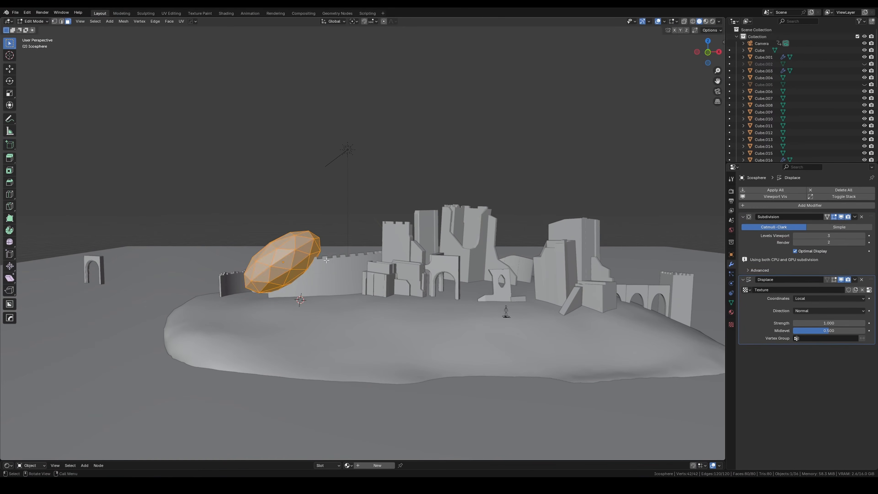
# Step: Duplicate the icosphere's mesh beside the castle's curved wall and toggle the Icosphere's viewport visibility
pyautogui.hotkey('shift', 'd')
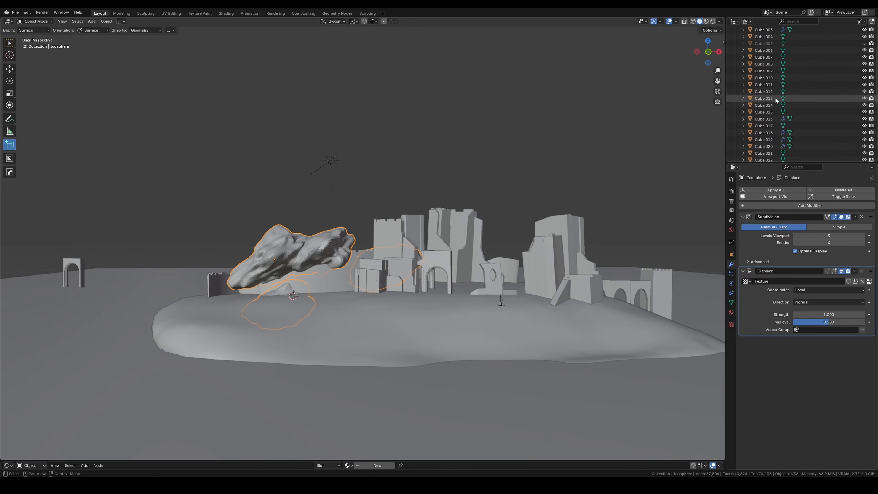
pyautogui.scroll(-2, 812, 103)
pyautogui.click(864, 107)
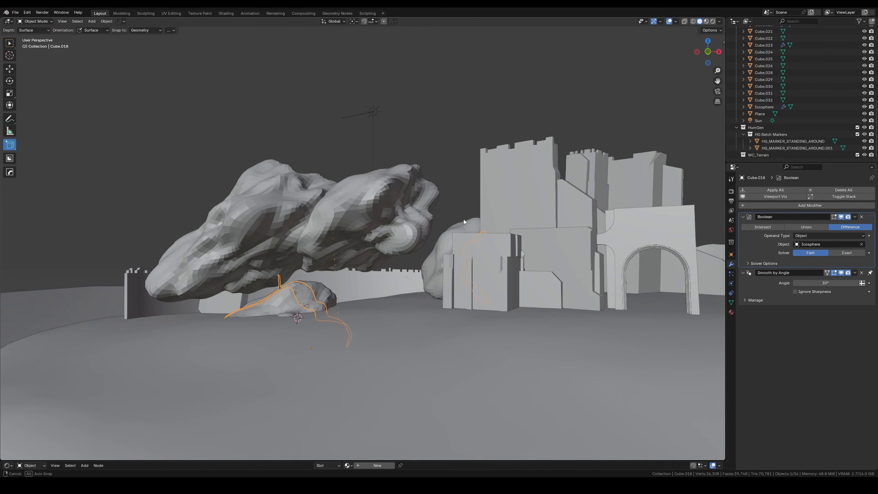
# Step: Set the curved wall's Boolean modifier to Difference and move the rock-like icosphere cutter horizontally
pyautogui.click(800, 228)
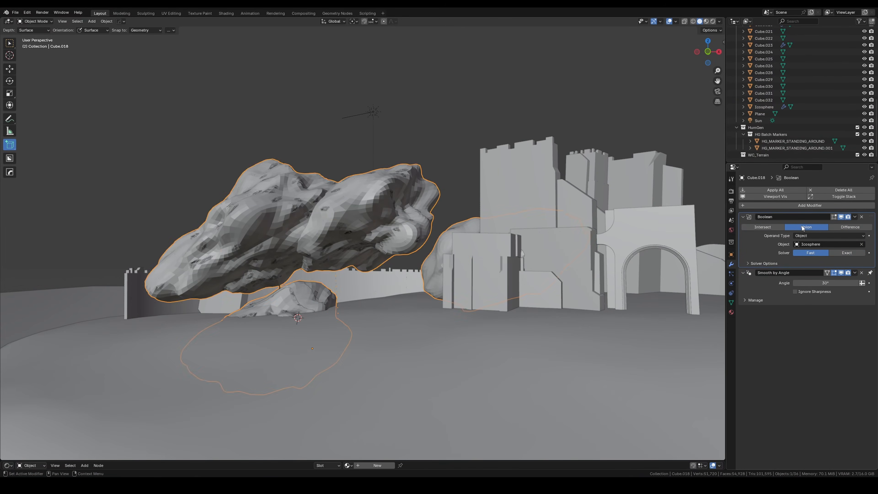
pyautogui.click(850, 226)
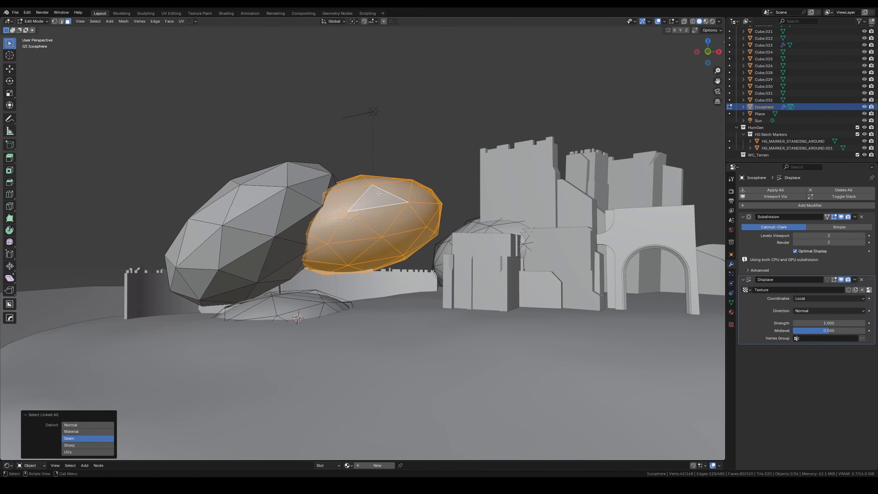
pyautogui.press('g')
pyautogui.hotkey('shift', 'z')
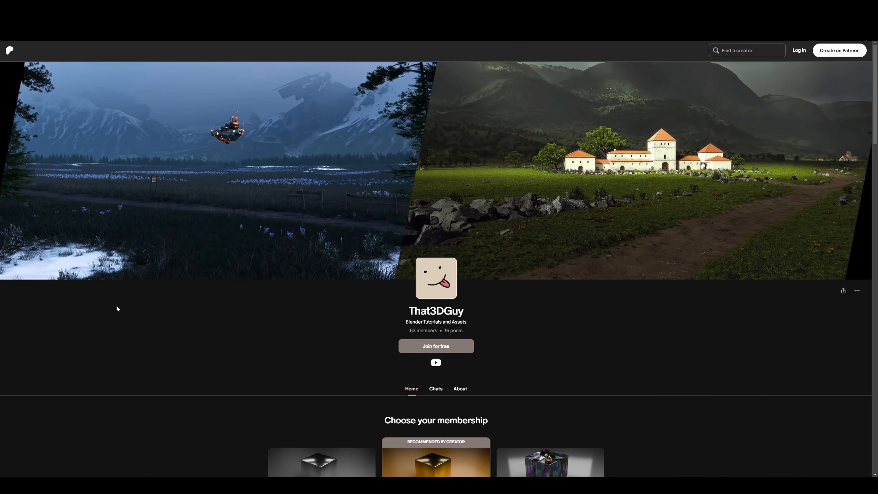
# Step: Switch to the creator's Patreon page and open the pinned video post Creating a Large Mine in Blender
pyautogui.scroll(-8, 236, 257)
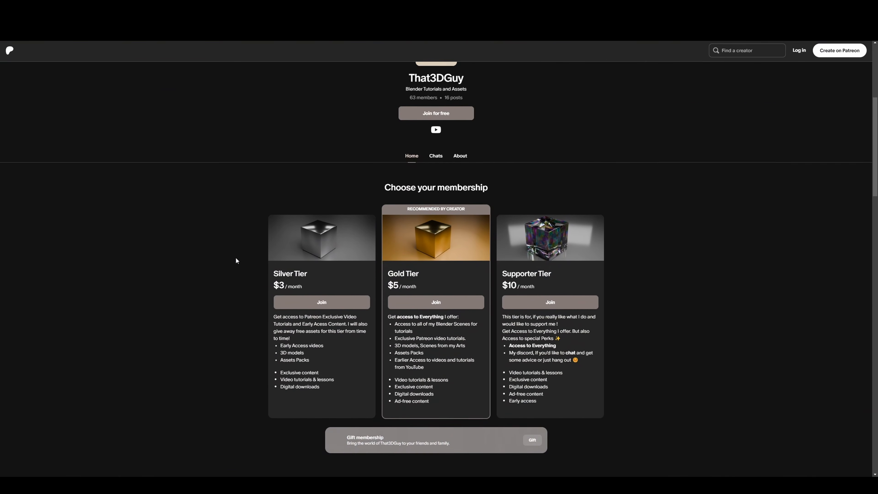
pyautogui.scroll(-7, 236, 260)
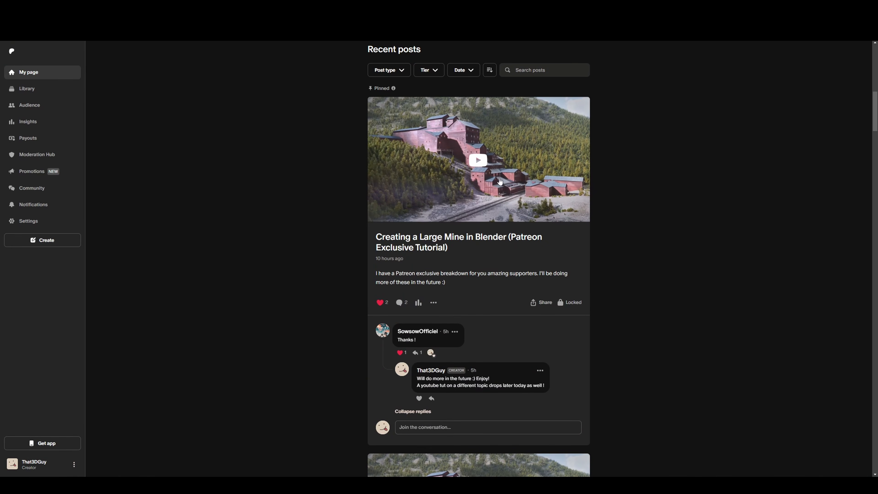
pyautogui.click(477, 160)
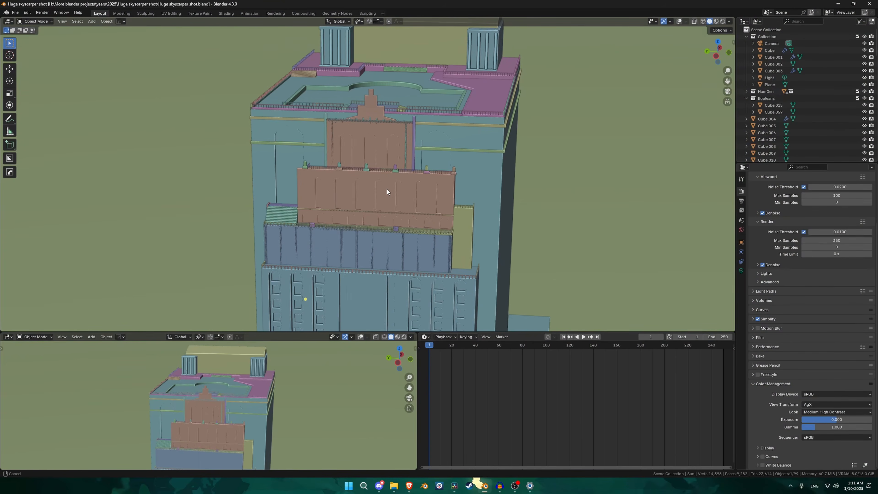
pyautogui.keyDown('shift'); pyautogui.moveTo(386, 190); pyautogui.dragTo(411, 212, button='middle'); pyautogui.keyUp('shift')
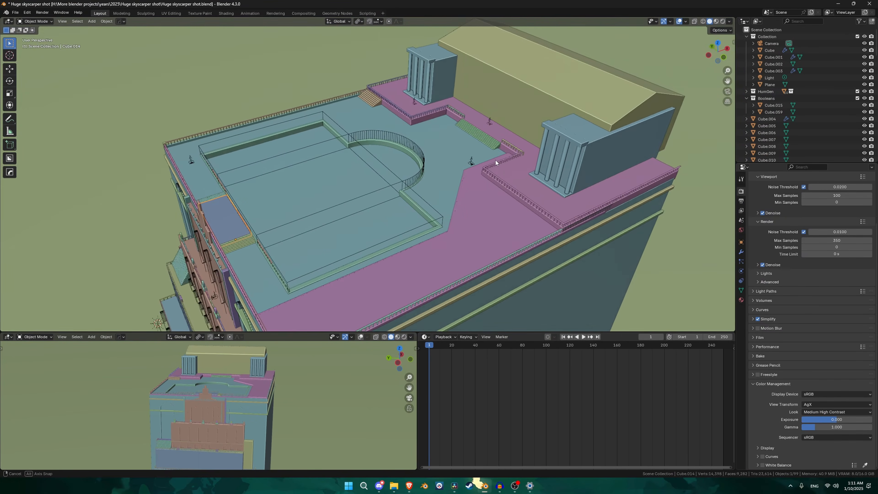
pyautogui.moveTo(495, 160); pyautogui.dragTo(456, 88, button='middle')
pyautogui.click(357, 133)
pyautogui.moveTo(363, 135); pyautogui.dragTo(384, 143, button='middle')
pyautogui.scroll(3, 384, 143)
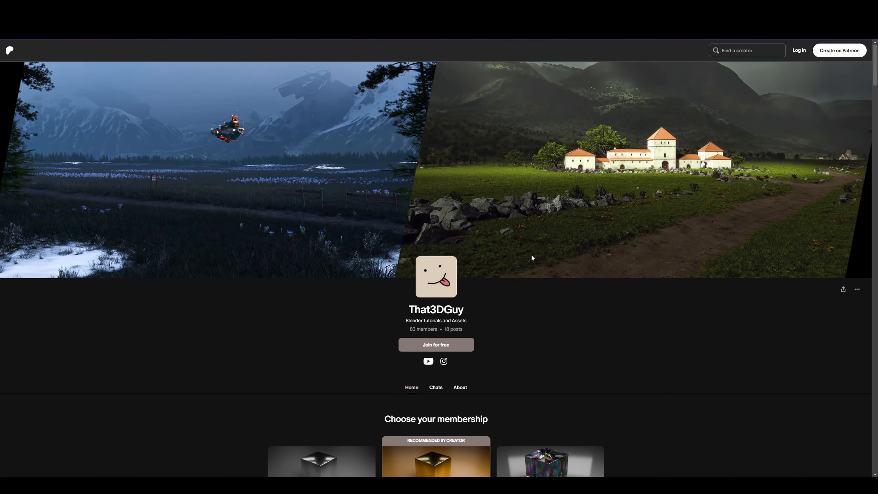
pyautogui.scroll(-15, 528, 243)
pyautogui.scroll(-10, 528, 272)
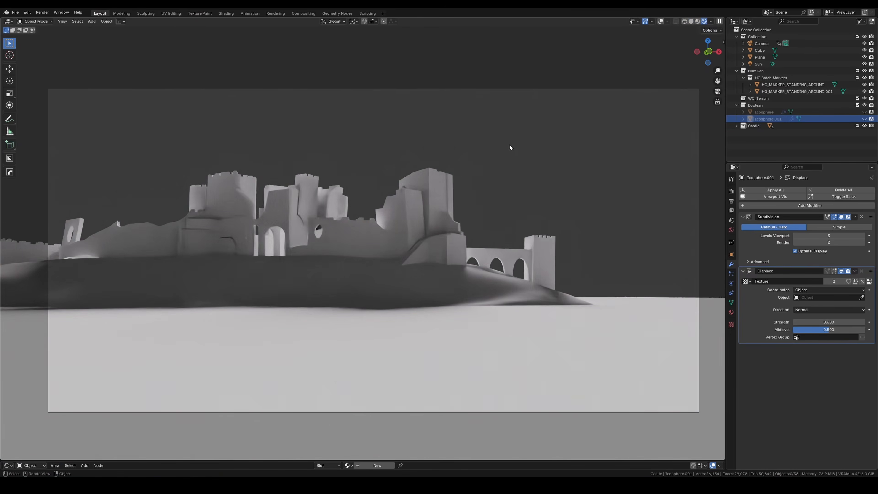
# Step: Rotate the sun light about 40° around the global Z axis to change the lighting on the castle
pyautogui.click(189, 112)
pyautogui.press('r')
pyautogui.press('z')
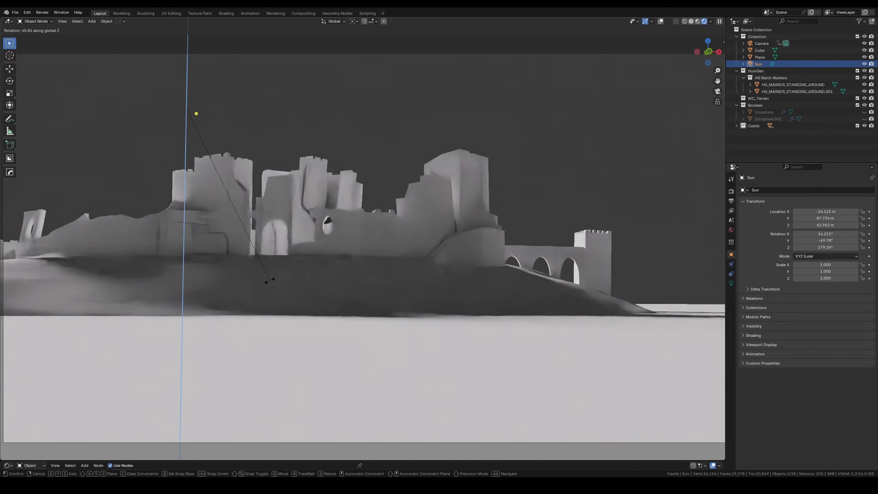
pyautogui.click(306, 218)
pyautogui.scroll(-1, 306, 218)
pyautogui.press('r')
pyautogui.press('z')
pyautogui.click(425, 294)
# Step: Reduce the sun light's Angle value and rotate the light further around the Z axis
pyautogui.click(730, 283)
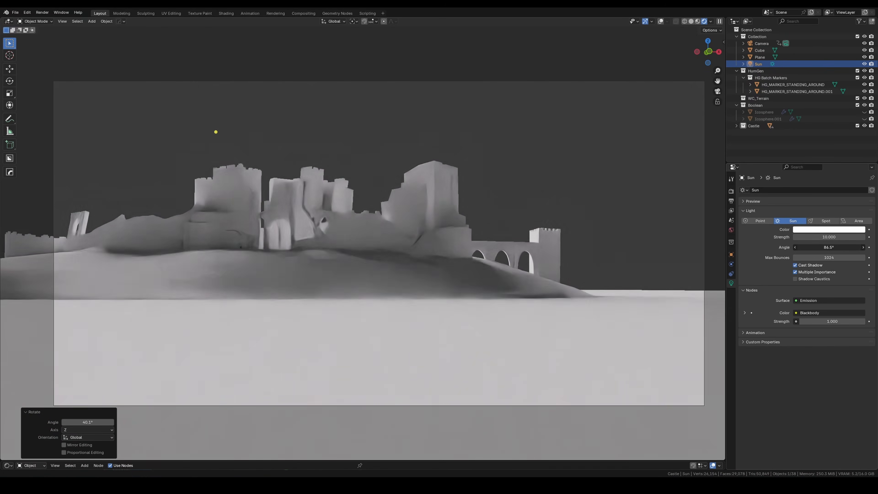
pyautogui.moveTo(828, 247); pyautogui.dragTo(816, 247)
pyautogui.press('r')
pyautogui.press('z')
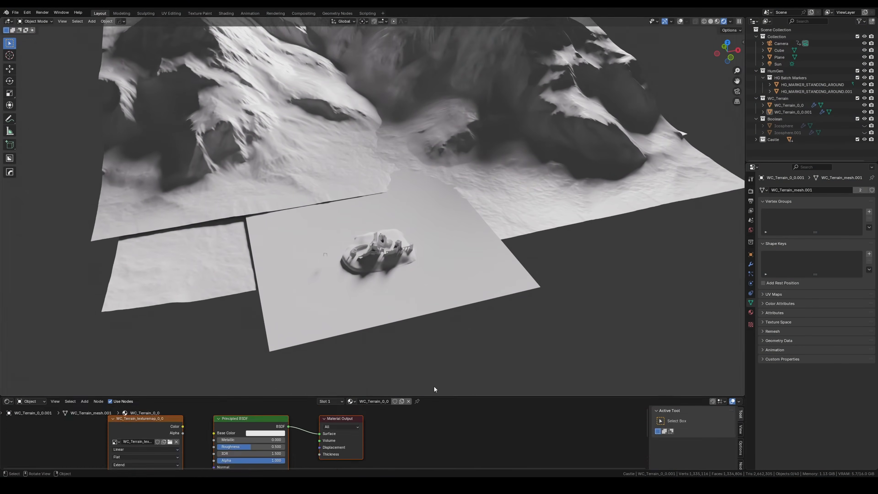
# Step: Set the world background color to an environment texture using the Dark sky image
pyautogui.click(750, 221)
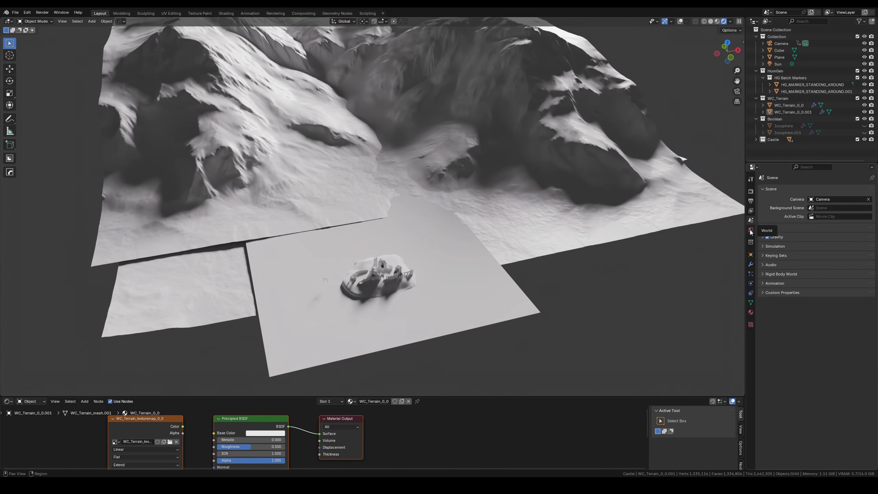
pyautogui.click(750, 230)
pyautogui.click(807, 233)
pyautogui.click(652, 264)
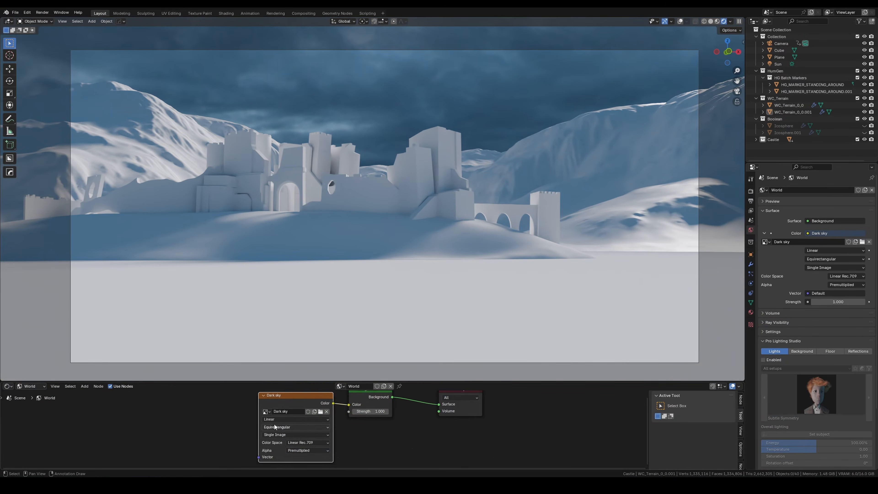
# Step: Add Texture Coordinate and Mapping nodes to the Dark sky texture and set the mapping's Z rotation to about 151°
pyautogui.moveTo(349, 415); pyautogui.dragTo(230, 412)
pyautogui.hotkey('ctrl', 't')
pyautogui.moveTo(180, 457); pyautogui.dragTo(205, 420, button='middle')
pyautogui.scroll(-1, 200, 443)
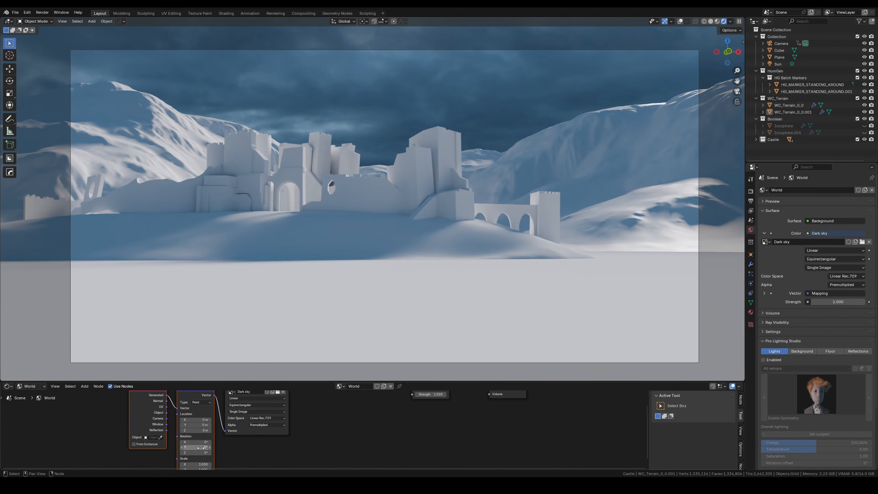
pyautogui.moveTo(195, 452); pyautogui.dragTo(227, 452)
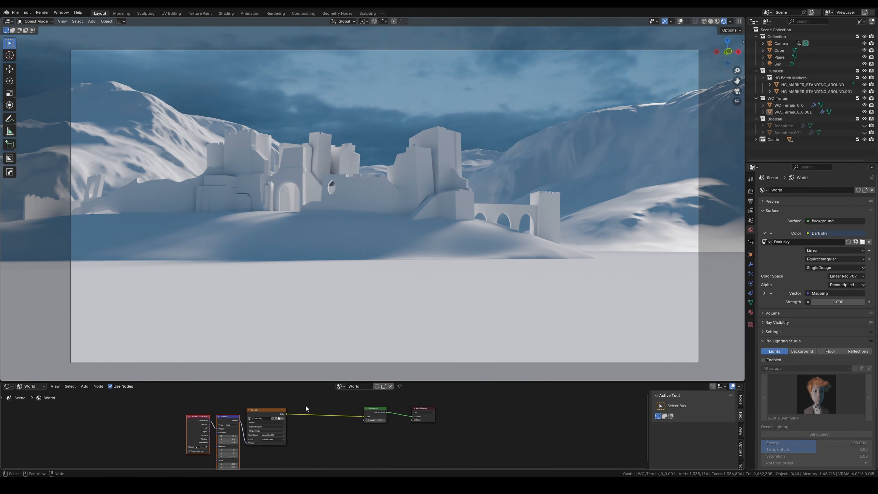
# Step: Insert a Hue/Saturation/Value node between the Dark sky texture and the Background node
pyautogui.hotkey('shift', 'a')
pyautogui.write('hue')
pyautogui.press('Return')
pyautogui.click(304, 412)
pyautogui.scroll(12, 305, 417)
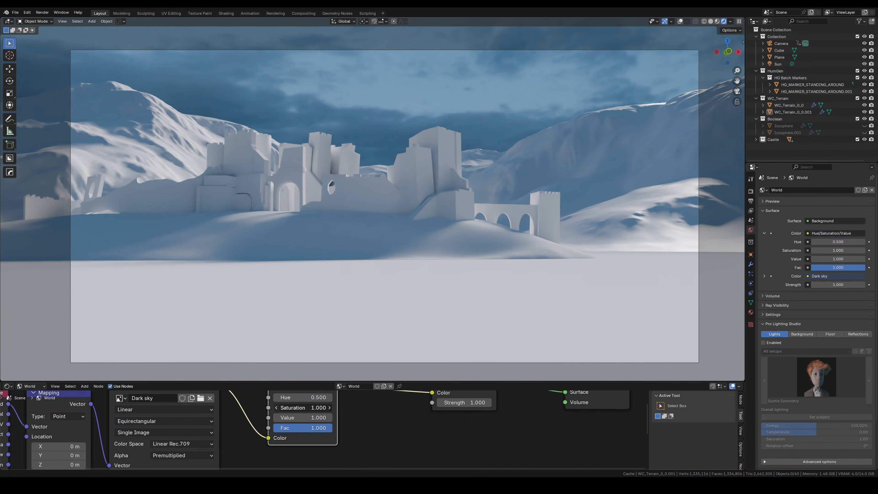
# Step: Set the Dark sky's Hue/Saturation/Value node to a saturation of 0.7 and a value of 0.8
pyautogui.click(274, 408)
pyautogui.click(275, 408)
pyautogui.click(274, 408)
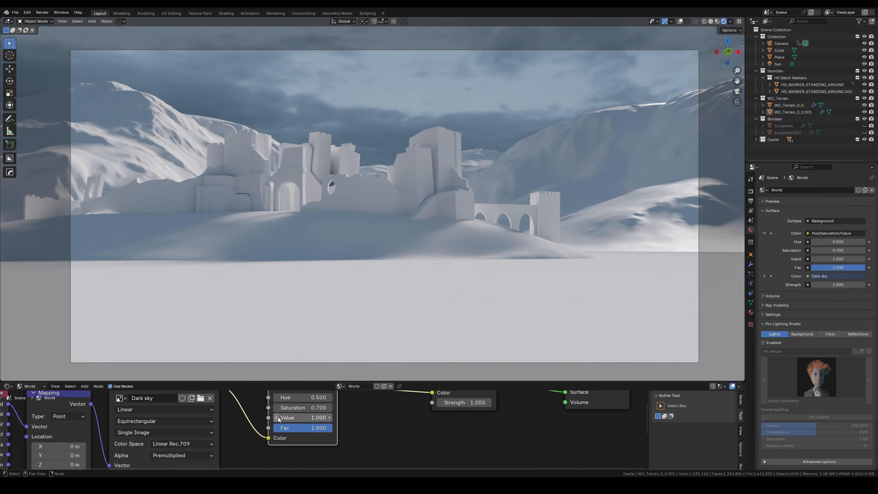
pyautogui.scroll(-3, 286, 418)
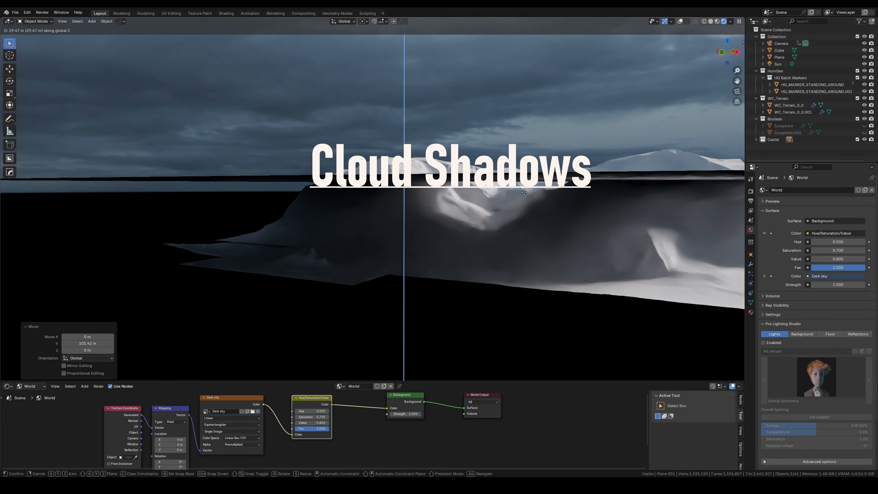
# Step: Scale up the cloud shadow plane and move it above the terrain so it spans the mountains
pyautogui.press('s')
pyautogui.click(491, 173)
pyautogui.moveTo(491, 173); pyautogui.dragTo(476, 191, button='middle')
pyautogui.press('g')
pyautogui.click(461, 175)
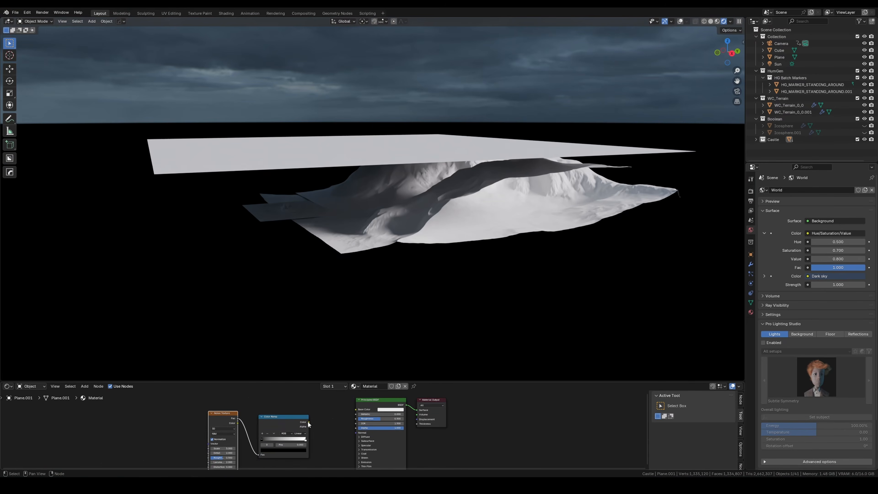
# Step: Bring the black and white stops of the plane's noise Color Ramp close together, with the white stop at about 0.45
pyautogui.scroll(6, 308, 422)
pyautogui.moveTo(321, 412); pyautogui.dragTo(327, 413)
pyautogui.moveTo(403, 414); pyautogui.dragTo(334, 413)
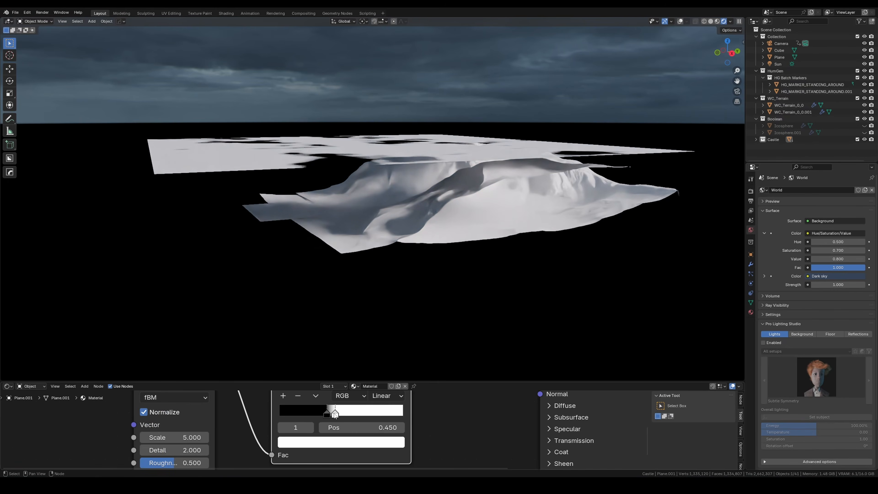
# Step: Turn off camera ray visibility for the cloud shadow plane
pyautogui.press('KP_0')
pyautogui.click(750, 254)
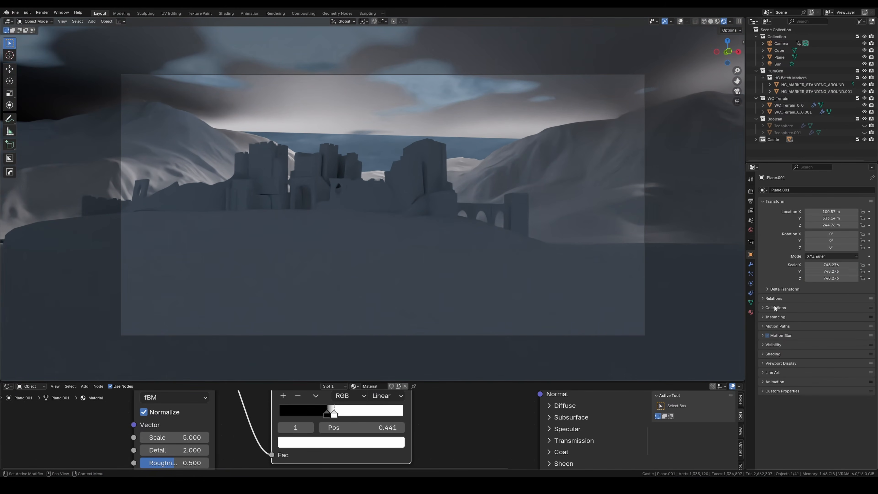
pyautogui.click(818, 408)
pyautogui.scroll(-4, 802, 391)
# Step: Enlarge the node editor and set the cloud plane's Noise Texture scale to about 8.3
pyautogui.moveTo(307, 382); pyautogui.dragTo(294, 317)
pyautogui.moveTo(194, 394); pyautogui.dragTo(214, 394, button='middle')
pyautogui.moveTo(198, 405); pyautogui.dragTo(225, 405)
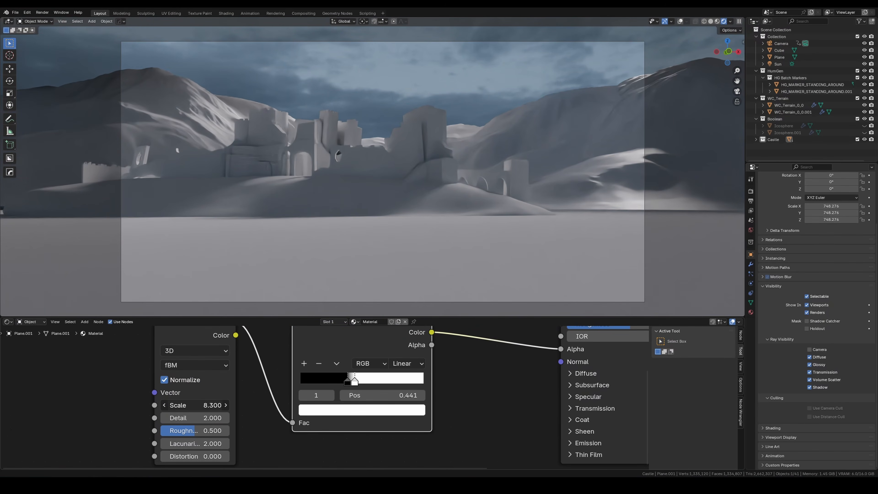
# Step: Make a linked duplicate of the cloud shadow plane and move it about 694 m along X
pyautogui.press('KP_0')
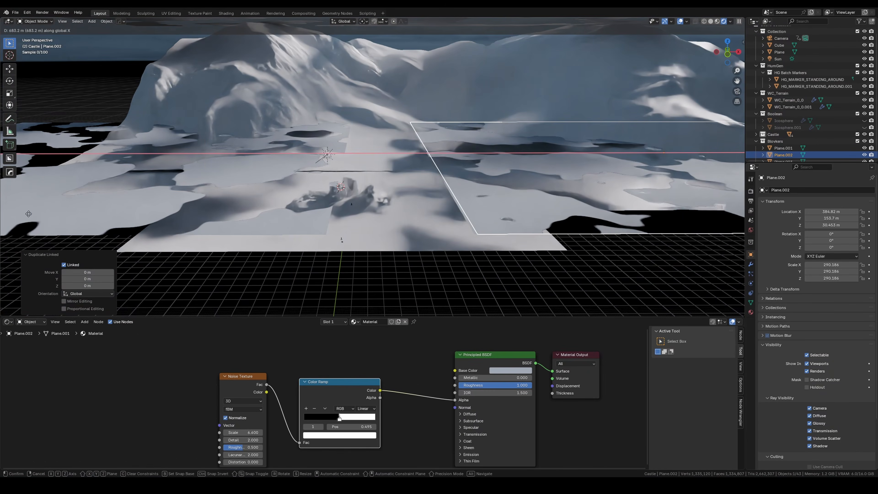
pyautogui.click(37, 215)
pyautogui.press('KP_0')
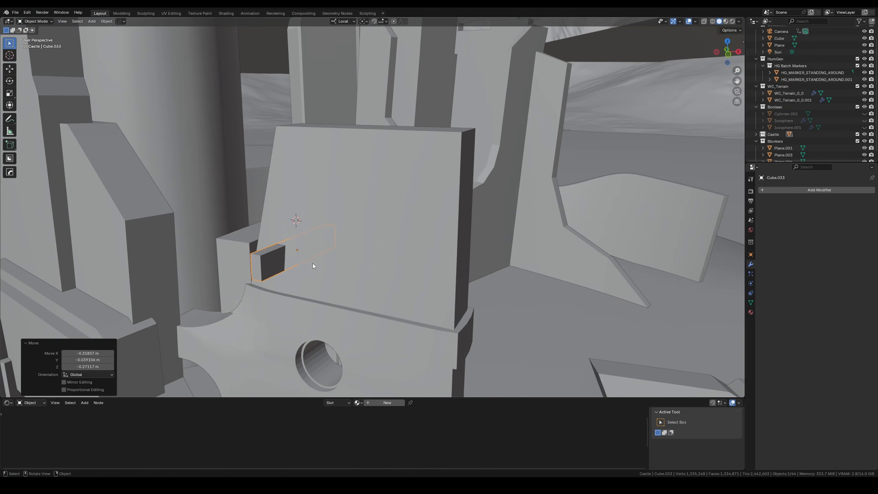
# Step: Place a small box on the castle wall as a window cutter and add a Boolean modifier to the wall
pyautogui.moveTo(313, 263); pyautogui.dragTo(346, 256, button='middle')
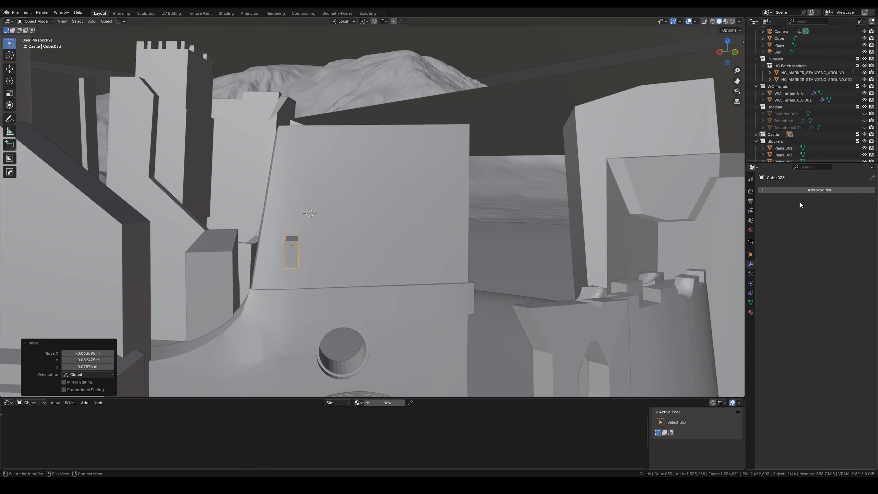
pyautogui.click(341, 242)
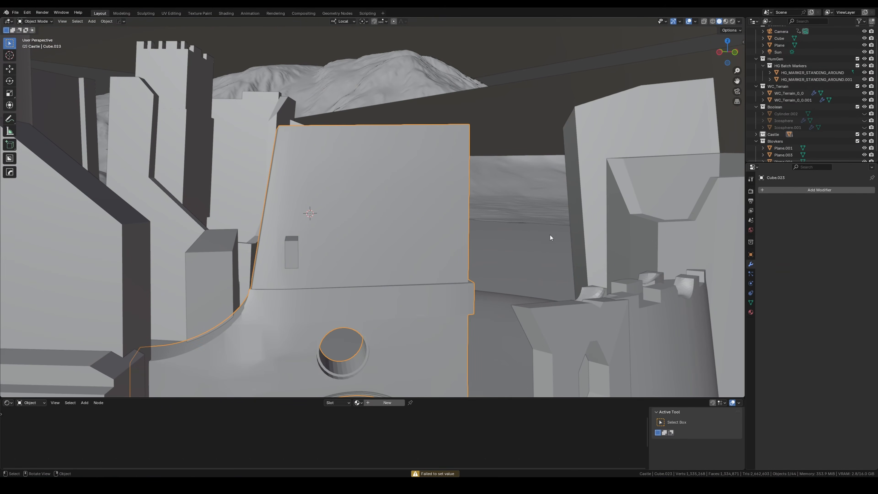
pyautogui.hotkey('shift', 'a')
pyautogui.write('boo')
pyautogui.press('Return')
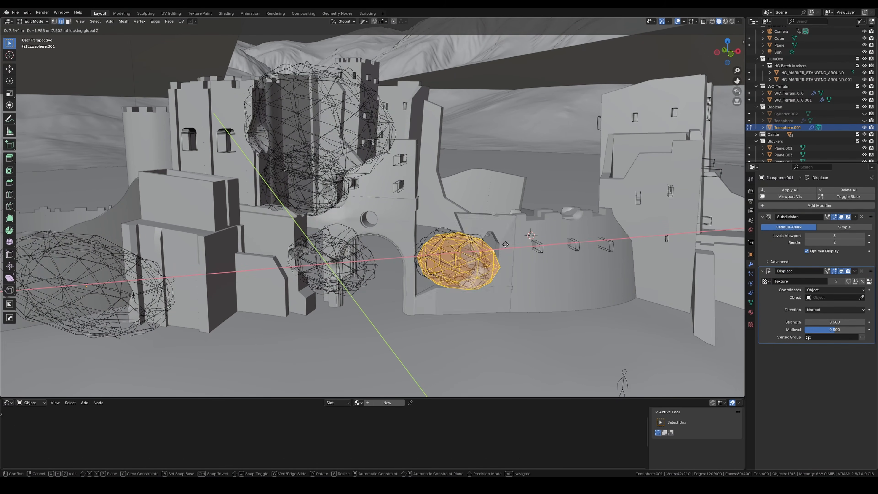
# Step: Move the icosphere cutter horizontally to the wall beside the gate arch in Edit Mode
pyautogui.click(503, 244)
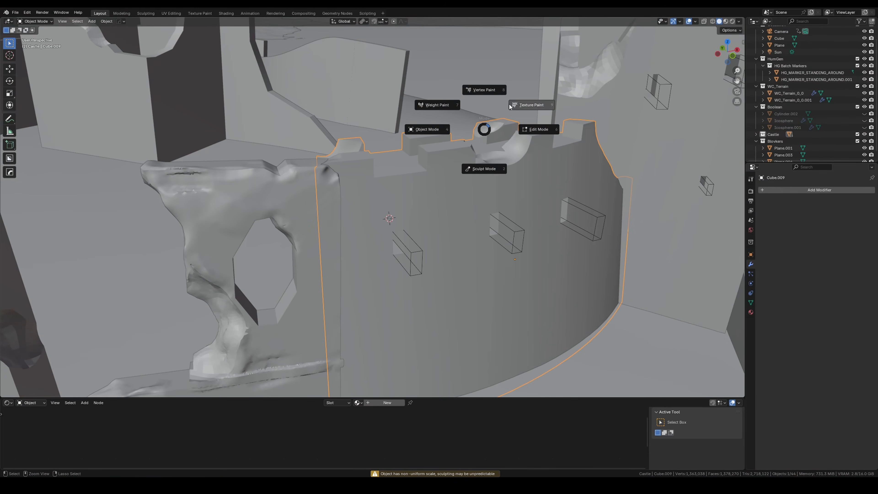
# Step: Sculpt worn, broken edges on the curved castle wall and its battlements using the Clay Strips brush with Dyntopo
pyautogui.click(485, 170)
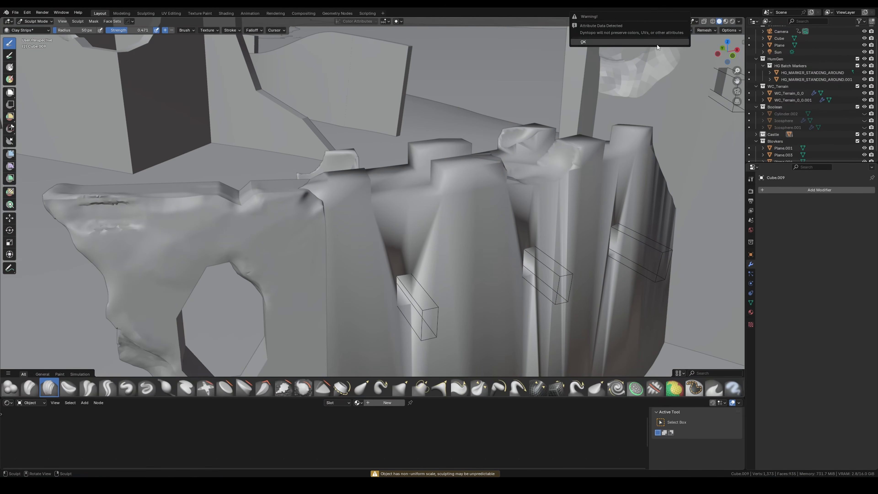
pyautogui.click(656, 42)
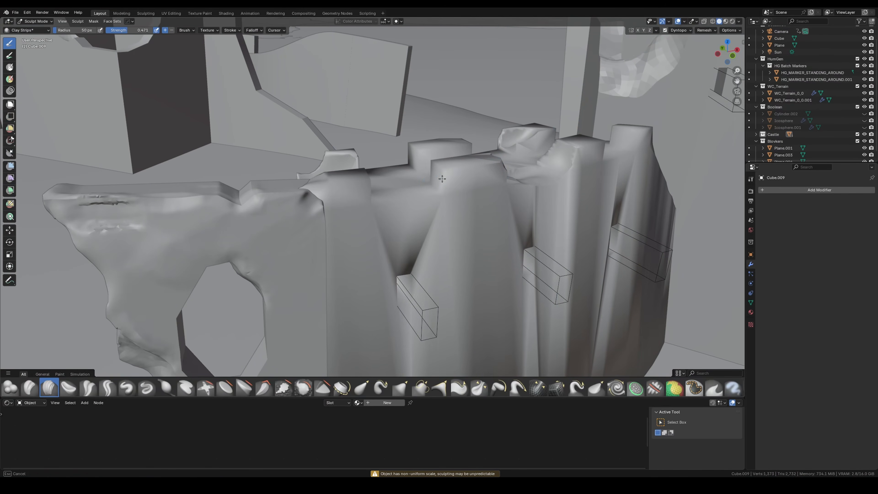
pyautogui.scroll(4, 446, 172)
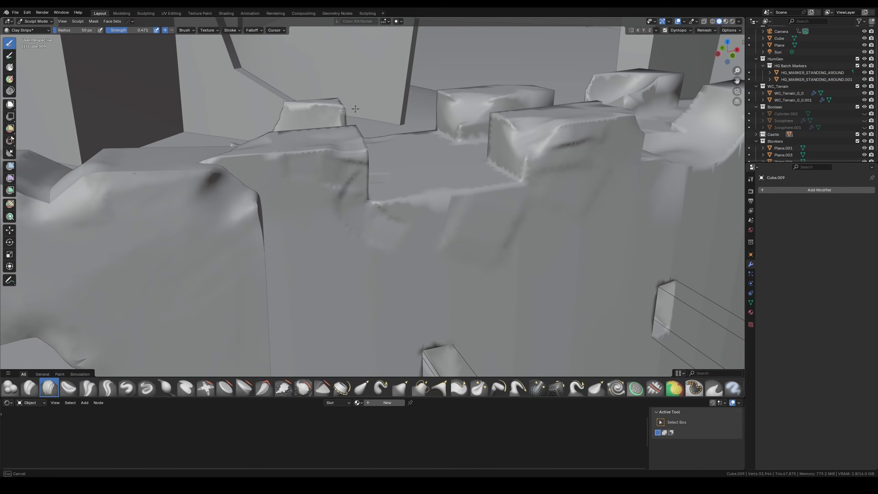
pyautogui.moveTo(330, 110); pyautogui.dragTo(294, 119)
pyautogui.moveTo(293, 119); pyautogui.dragTo(245, 131, button='middle')
pyautogui.scroll(-5, 242, 131)
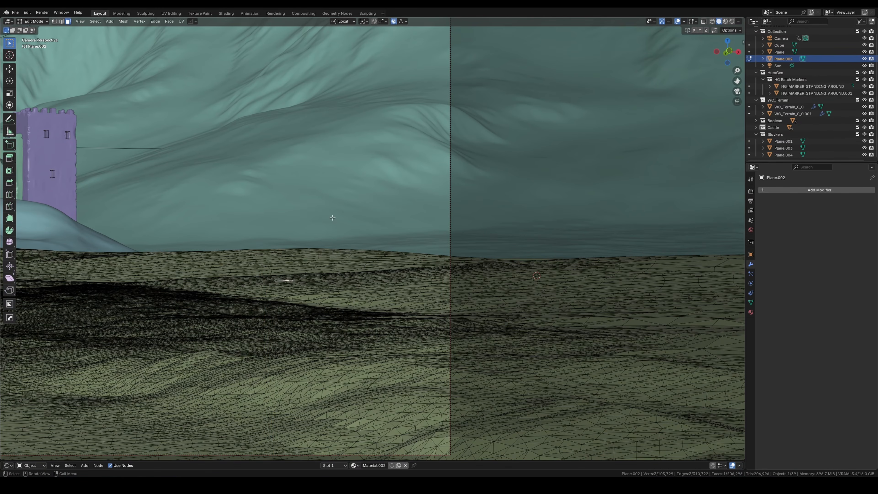
# Step: Reshape the far edge of the ground mesh by moving parts of it along local Z with smooth proportional editing
pyautogui.click(255, 256)
pyautogui.press('g')
pyautogui.press('z')
pyautogui.click(212, 261)
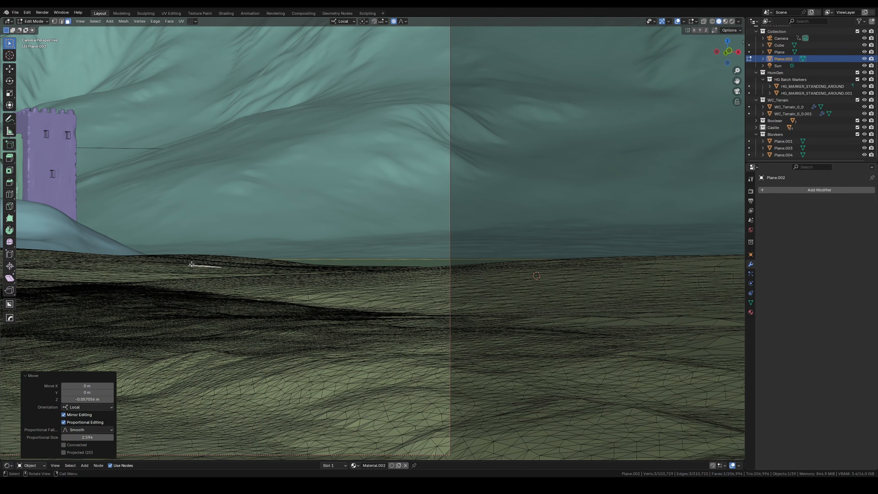
pyautogui.press('g')
pyautogui.press('z')
pyautogui.click(311, 262)
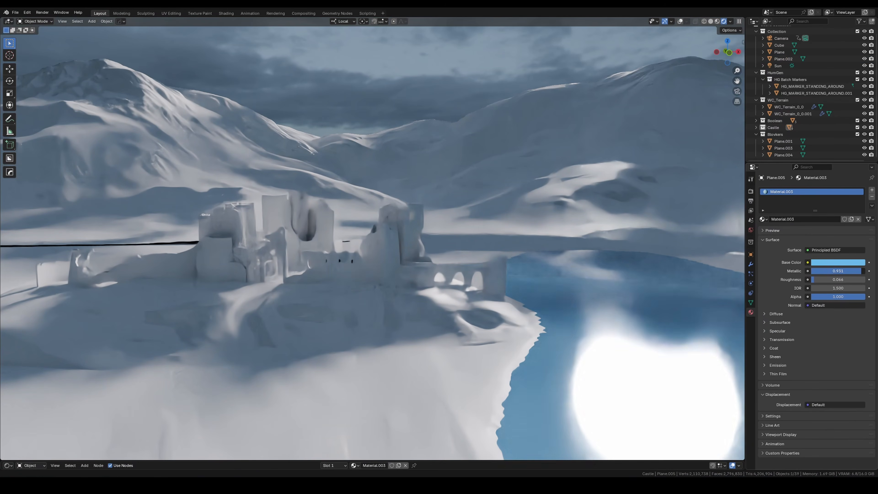
pyautogui.click(837, 262)
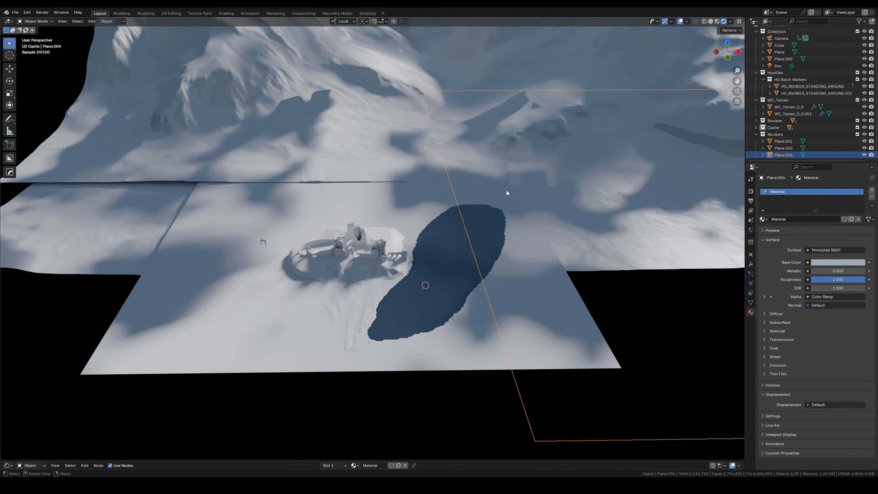
# Step: Duplicate the cloud shadow plane and move the copy horizontally to vary the shadows around the castle
pyautogui.press('g')
pyautogui.hotkey('shift', 'z')
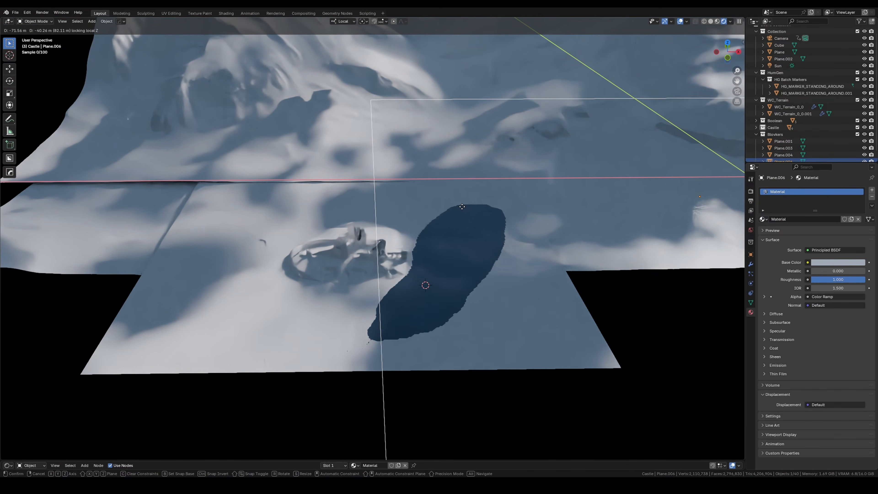
pyautogui.rightClick(466, 208)
pyautogui.press('g')
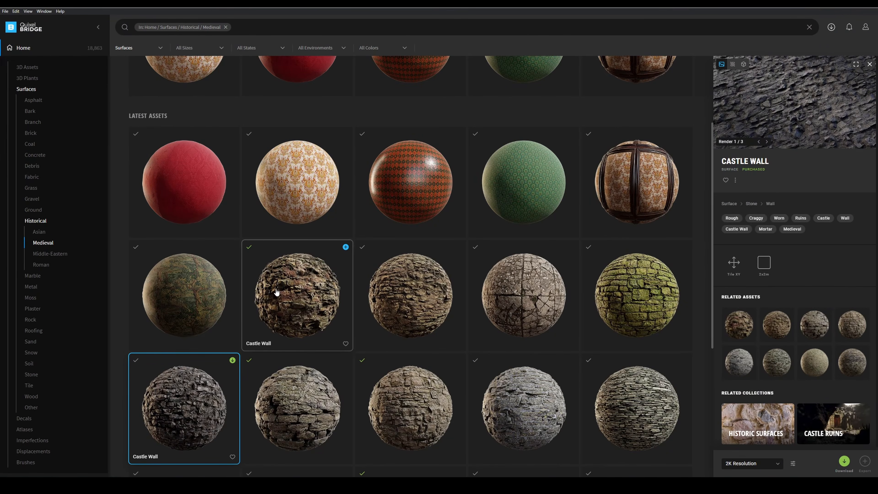
# Step: Switch to the browser and open the Blender-Quixel-Bridge GitHub repository from the Quixel Importer Addon Fix post
pyautogui.scroll(-2, 321, 371)
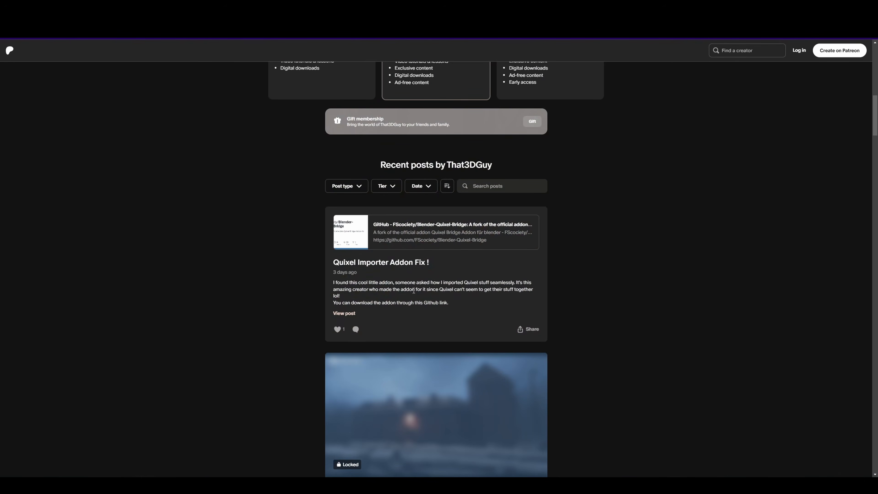
pyautogui.click(386, 235)
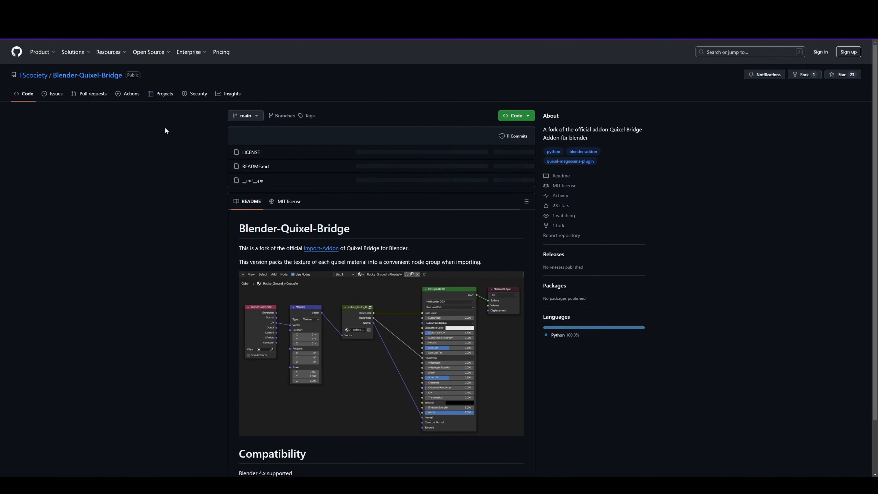
pyautogui.scroll(-2, 350, 252)
pyautogui.scroll(2, 350, 252)
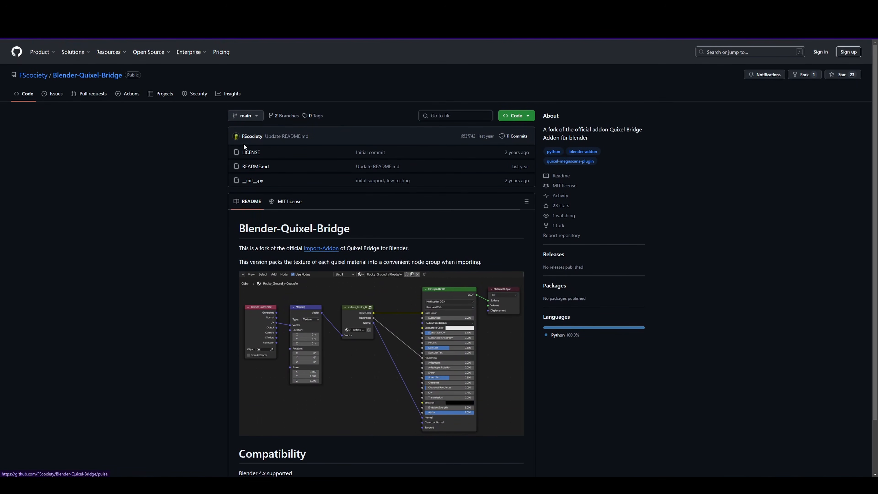
# Step: Open the code download options of the Blender-Quixel-Bridge repository
pyautogui.click(526, 116)
pyautogui.click(474, 210)
pyautogui.scroll(-2, 204, 233)
pyautogui.scroll(2, 219, 248)
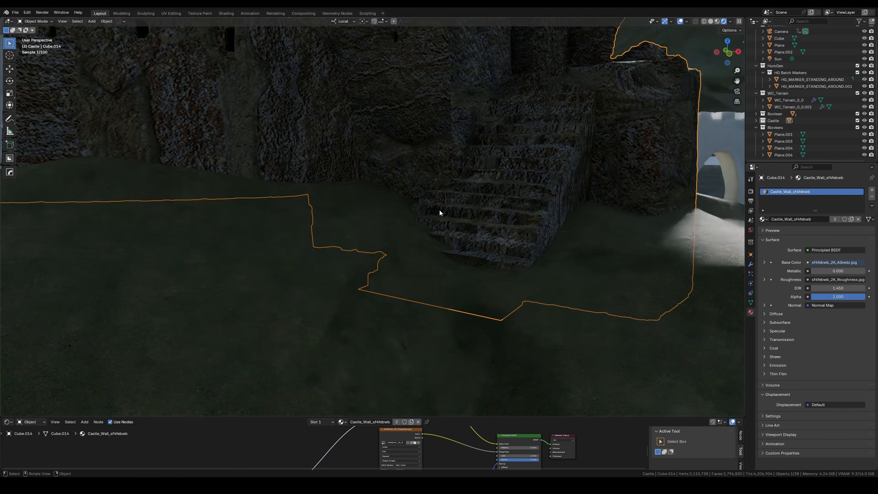
# Step: Enlarge the node editor and adjust the tower's castle wall texture scale with the Value node driving its Mapping node
pyautogui.scroll(-4, 440, 210)
pyautogui.moveTo(452, 415); pyautogui.dragTo(452, 349)
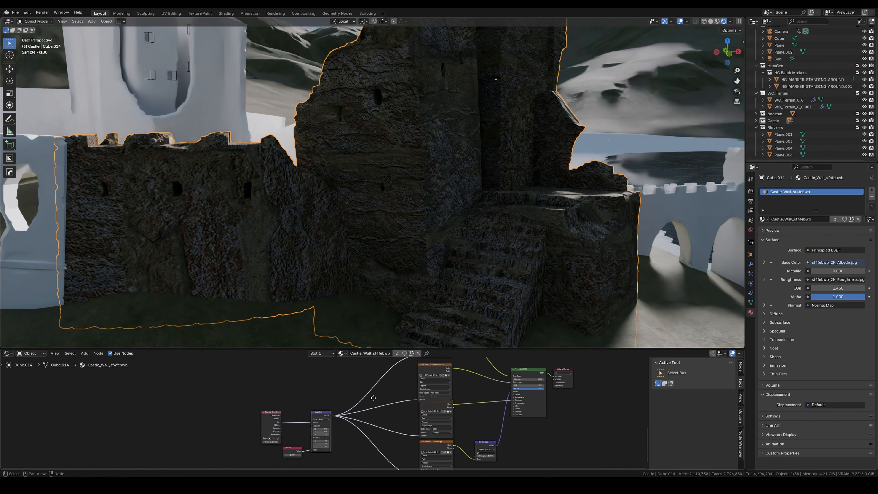
pyautogui.scroll(4, 356, 403)
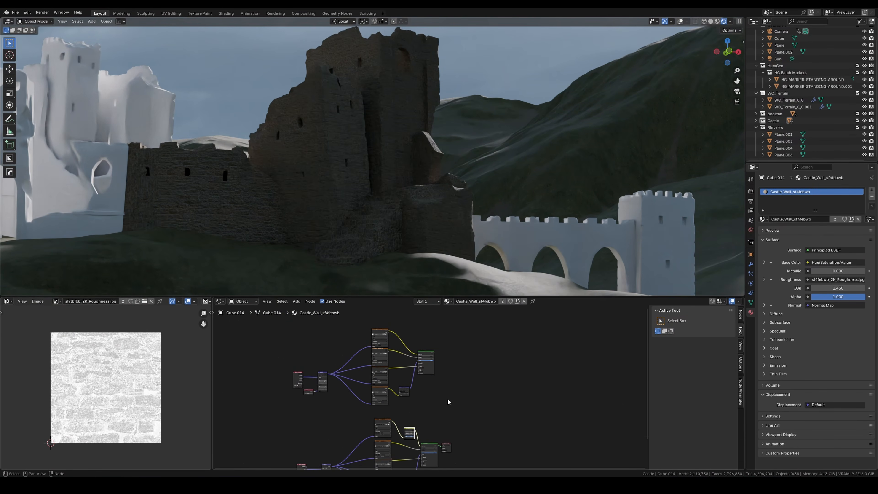
# Step: Add an Image Texture node with a new 1024 × 1024 px image and connect its color to the Mix Shader factor
pyautogui.scroll(3, 447, 402)
pyautogui.hotkey('shift', 'a')
pyautogui.write('im')
pyautogui.press('Return')
pyautogui.click(419, 386)
pyautogui.click(419, 401)
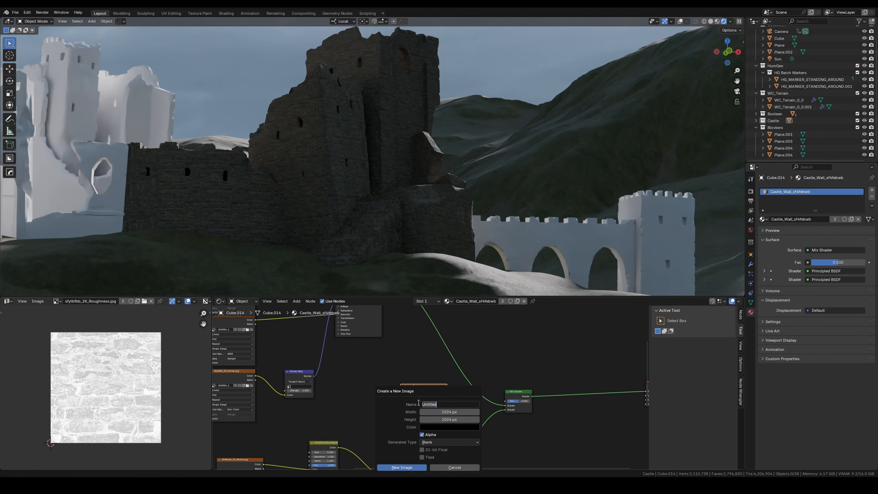
pyautogui.click(402, 467)
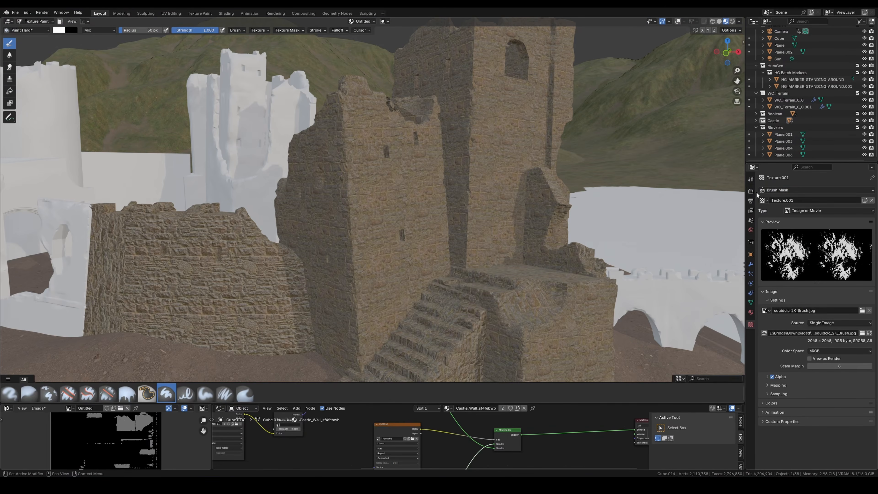
# Step: Set up the Paint Hard brush with a randomly rotated texture mask and paint white patches over the ruined tower's walls
pyautogui.click(751, 179)
pyautogui.scroll(-5, 812, 277)
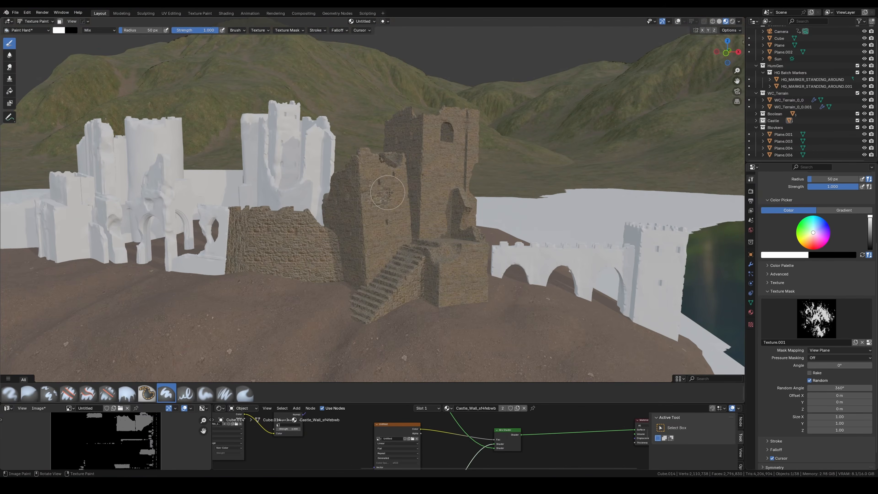
pyautogui.scroll(8, 444, 189)
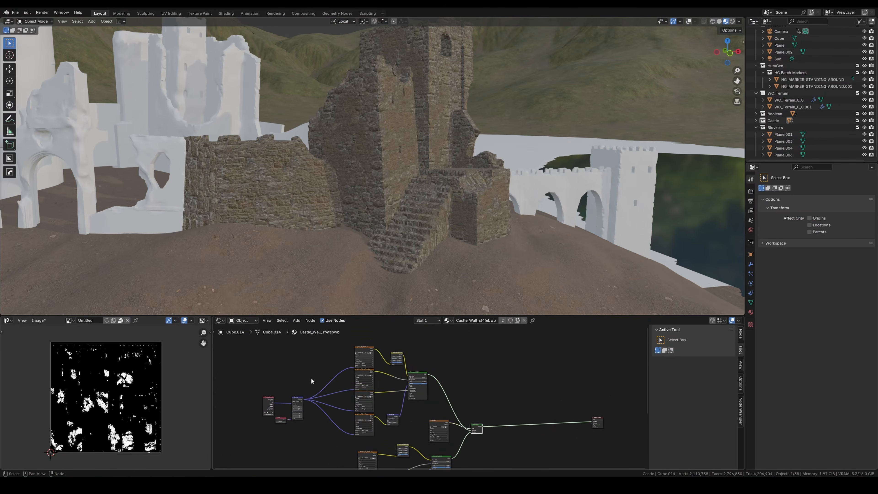
# Step: Collapse the nodes of each of the two stone shaders into node groups and arrange them before the Mix Shader
pyautogui.moveTo(248, 360); pyautogui.dragTo(417, 429)
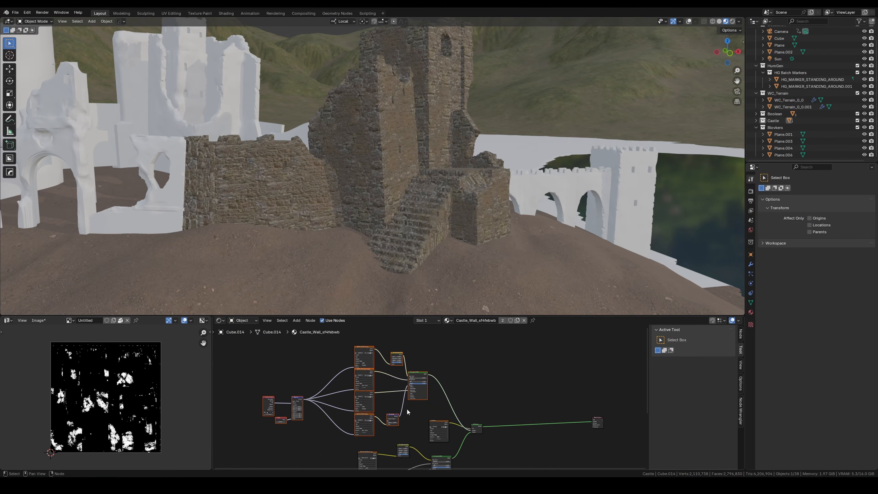
pyautogui.hotkey('ctrl', 'g')
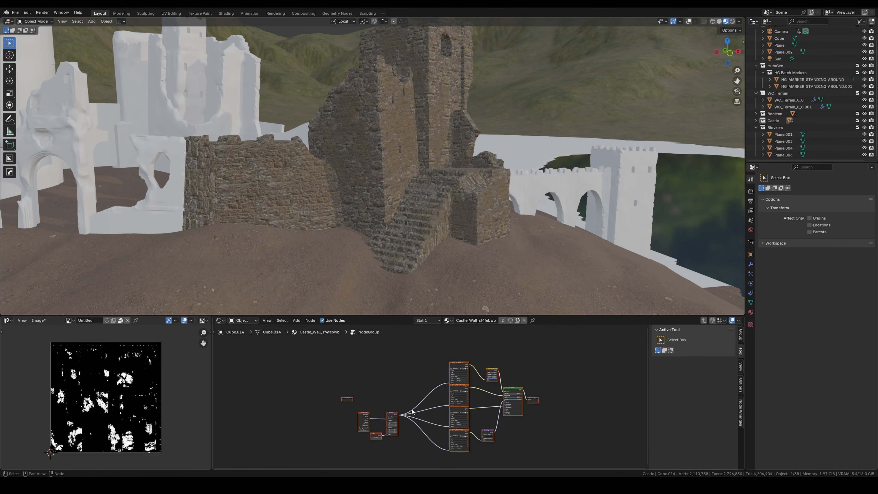
pyautogui.click(703, 321)
pyautogui.moveTo(493, 404); pyautogui.dragTo(503, 369, button='middle')
pyautogui.moveTo(351, 349); pyautogui.dragTo(382, 371)
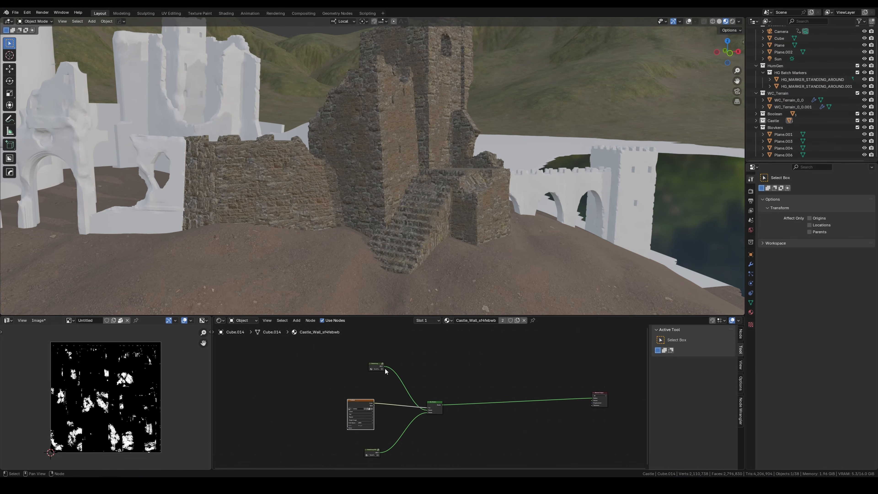
# Step: Duplicate the upper stone node group and the mask image node, blending the copied group in through a second Mix Shader
pyautogui.click(376, 366)
pyautogui.hotkey('shift', 'd')
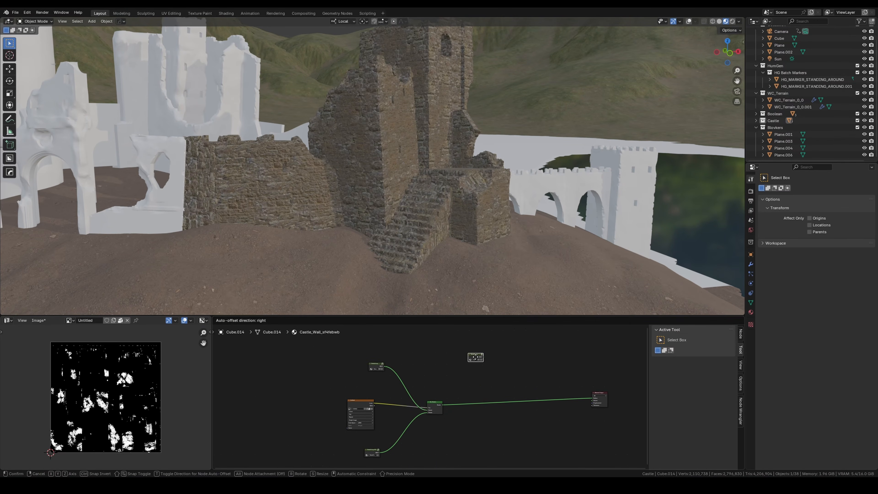
pyautogui.click(436, 361)
pyautogui.scroll(2, 445, 349)
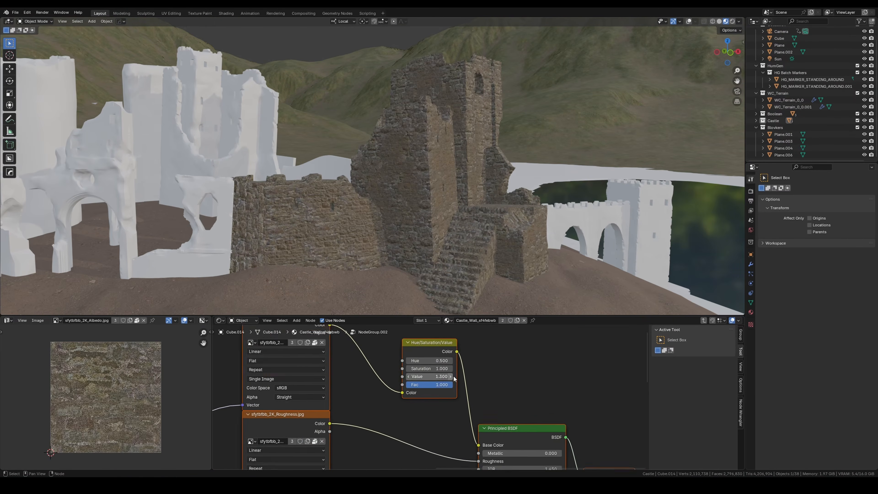
# Step: Paint the second mask image, Untitled.001, over the ruined wall beside the tower with the Paint Hard brush
pyautogui.scroll(2, 454, 378)
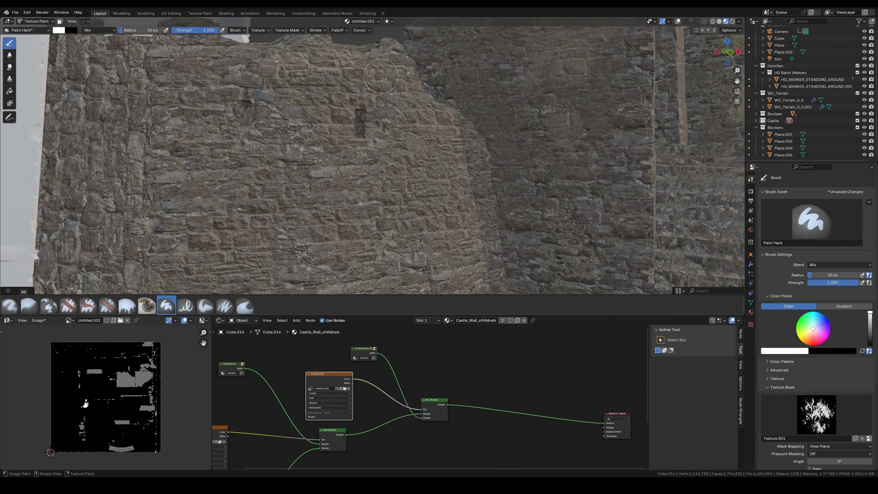
pyautogui.scroll(-6, 378, 148)
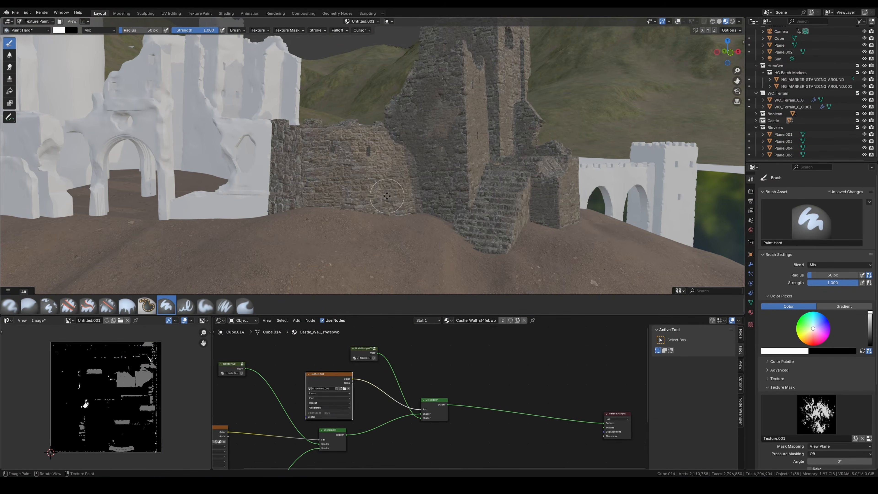
pyautogui.scroll(5, 386, 196)
pyautogui.scroll(-4, 468, 179)
# Step: Add an AO based mask node group, connect its color to the last Mix Shader's factor and adjust its mask values
pyautogui.moveTo(374, 429)
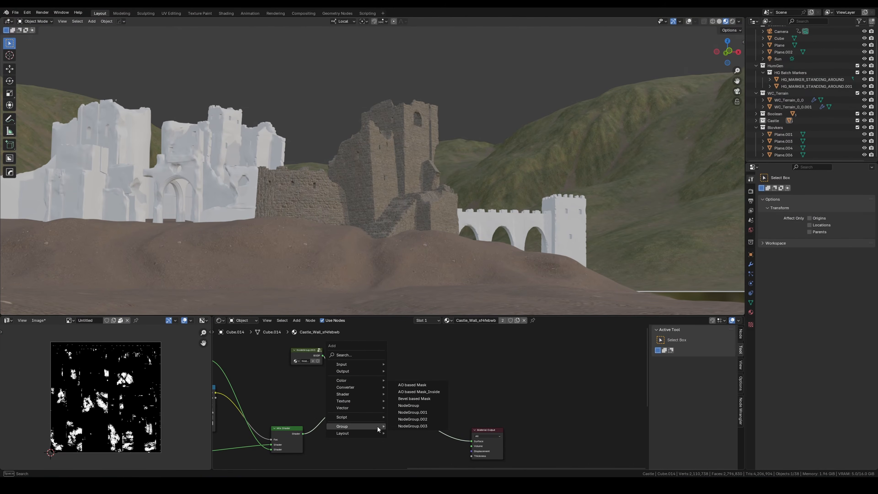
pyautogui.click(415, 389)
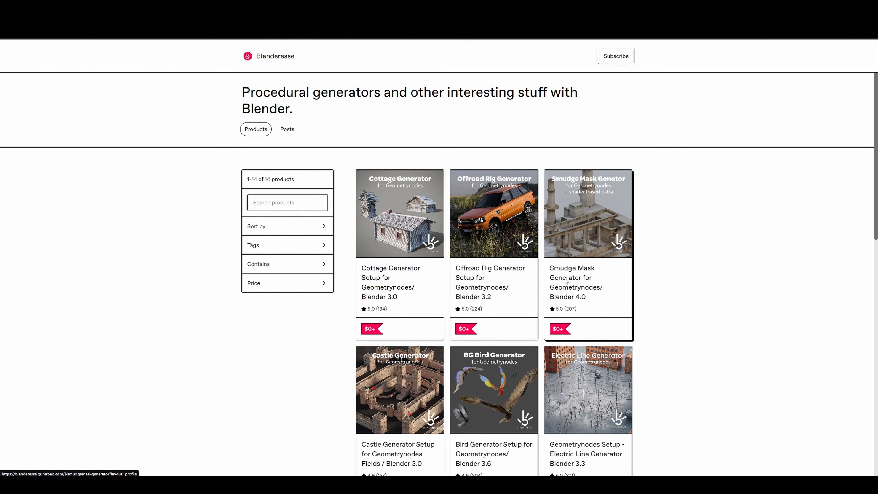
pyautogui.click(565, 280)
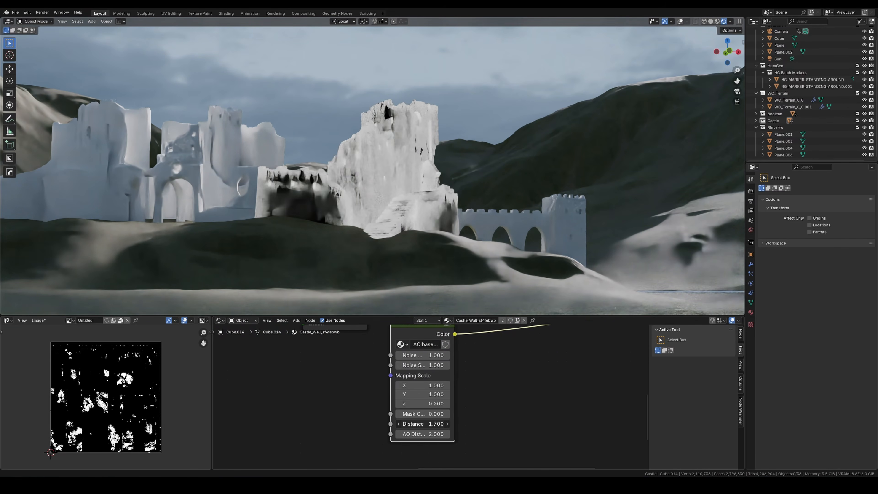
pyautogui.moveTo(422, 423)
pyautogui.mouseDown()
pyautogui.moveTo(433, 423)
pyautogui.moveTo(422, 424)
pyautogui.mouseUp()
pyautogui.moveTo(423, 413); pyautogui.dragTo(413, 423)
pyautogui.moveTo(423, 403); pyautogui.dragTo(437, 404)
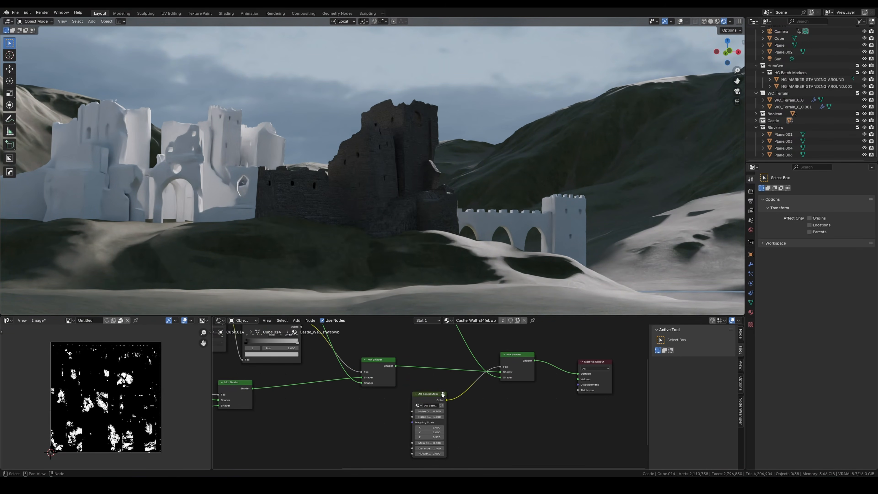
pyautogui.moveTo(426, 410); pyautogui.dragTo(375, 410)
pyautogui.click(375, 410)
# Step: Open the last stone shader's node group, NodeGroup.004, and adjust the color correction on its wall texture
pyautogui.moveTo(404, 327); pyautogui.dragTo(436, 367, button='middle')
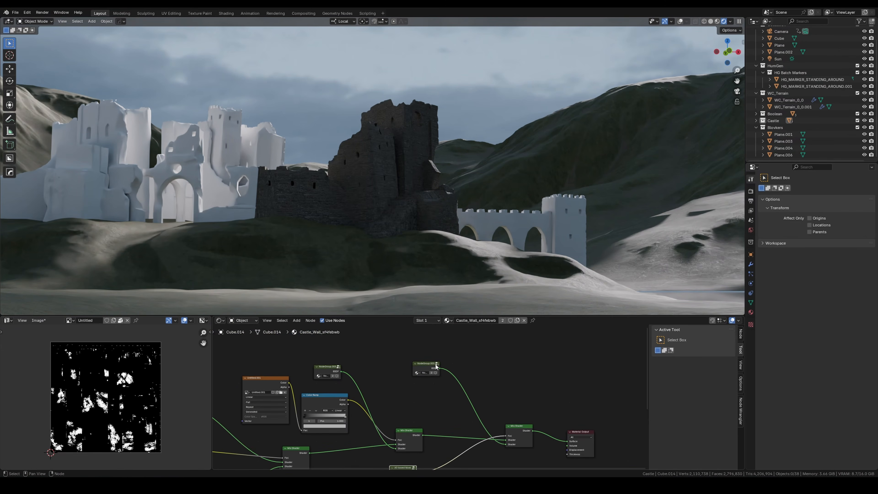
pyautogui.click(437, 363)
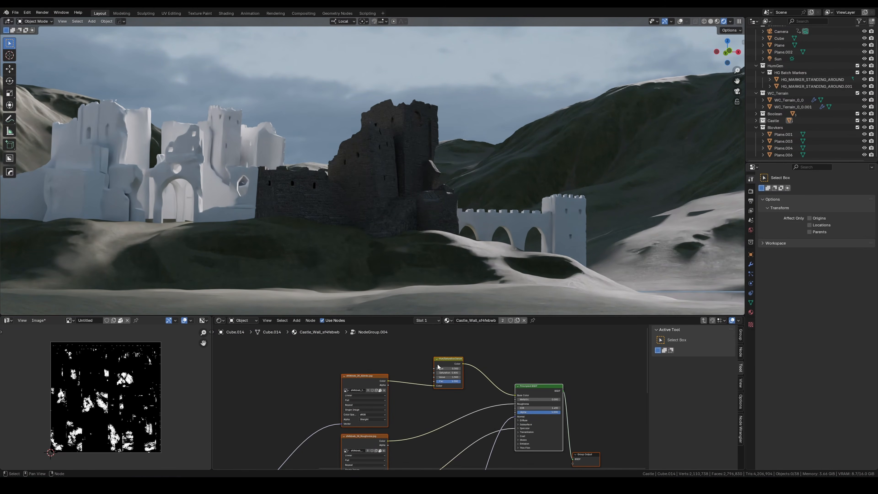
pyautogui.moveTo(454, 369); pyautogui.dragTo(457, 370)
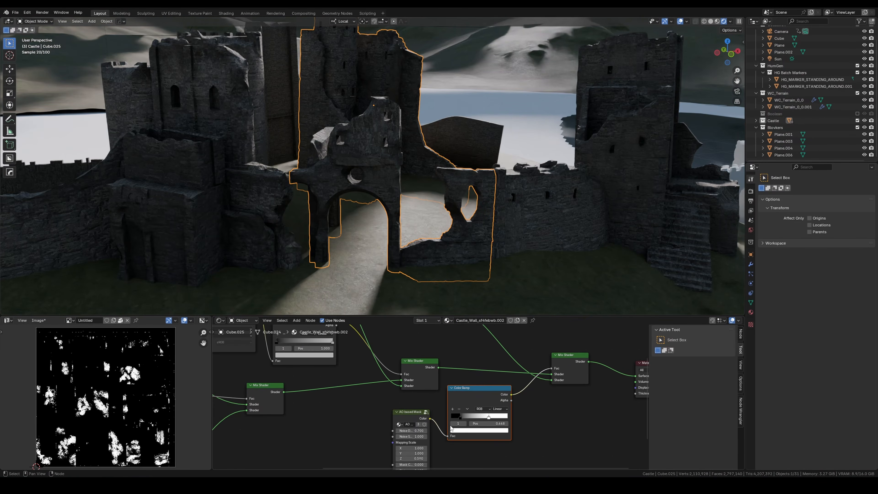
pyautogui.keyDown('ctrl'); pyautogui.keyDown('shift'); pyautogui.click(475, 373); pyautogui.keyUp('shift'); pyautogui.keyUp('ctrl')
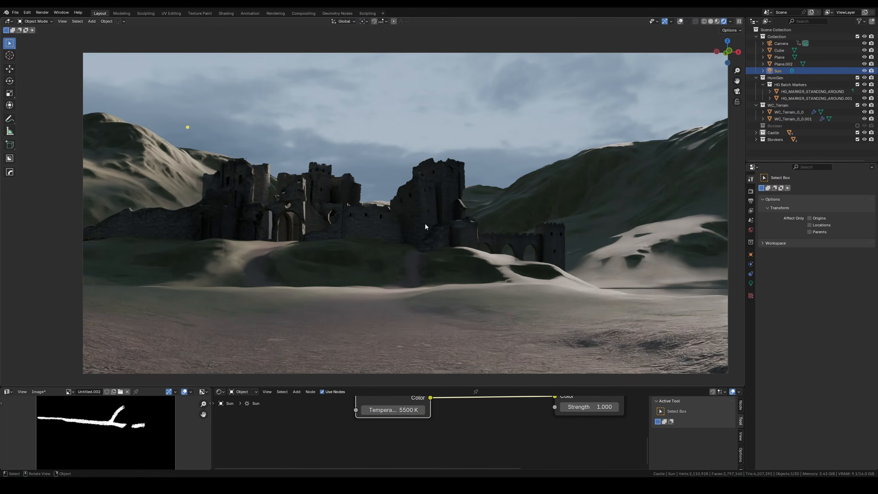
# Step: Set the Blackbody temperature of the Sun light to 5000 K
pyautogui.moveTo(398, 411); pyautogui.dragTo(416, 438, button='middle')
pyautogui.scroll(2, 417, 438)
pyautogui.doubleClick(417, 438)
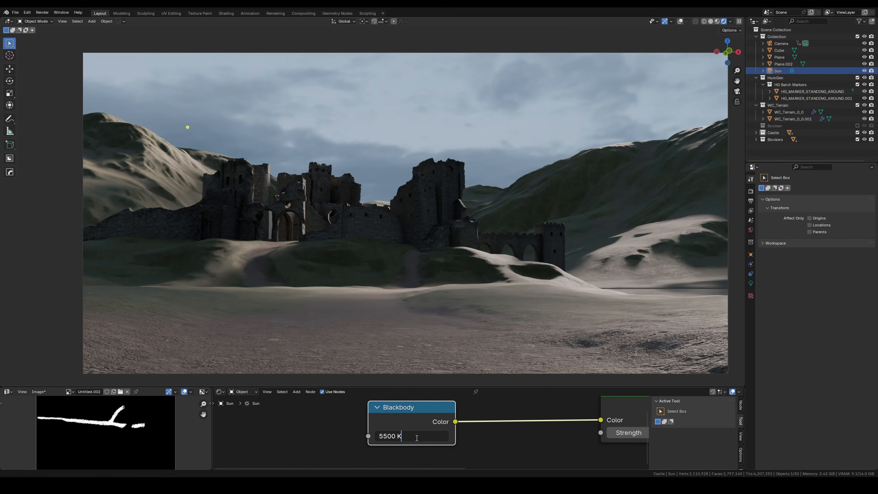
pyautogui.press('Return')
# Step: Rotate the Sun around the global Z and X axes to adjust how light and shadow fall on the castle
pyautogui.press('r')
pyautogui.press('z')
pyautogui.press('x')
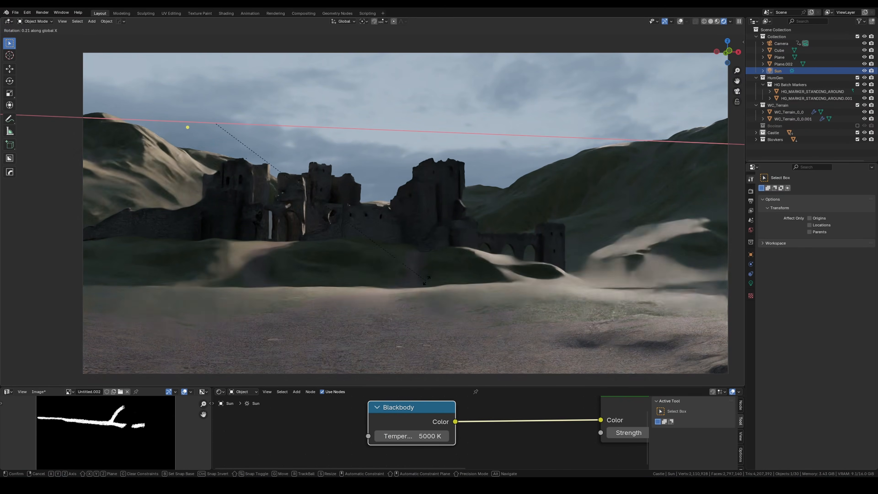
pyautogui.click(458, 255)
pyautogui.press('r')
pyautogui.press('x')
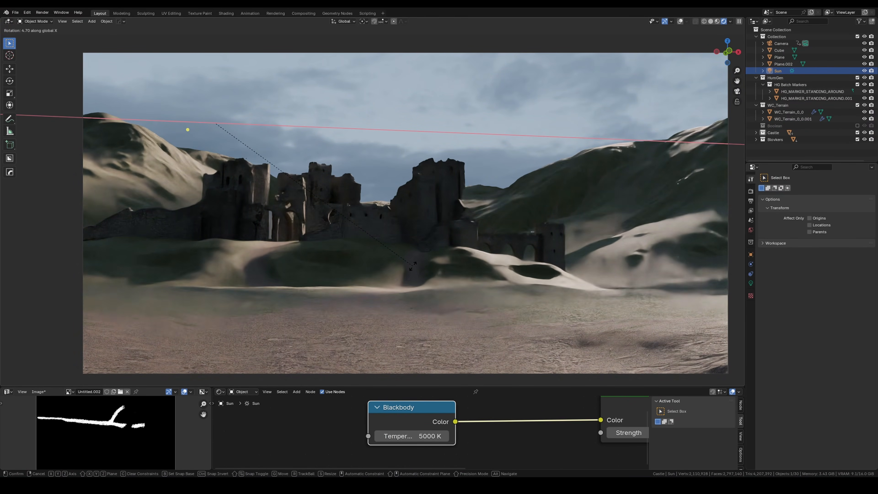
pyautogui.press('z')
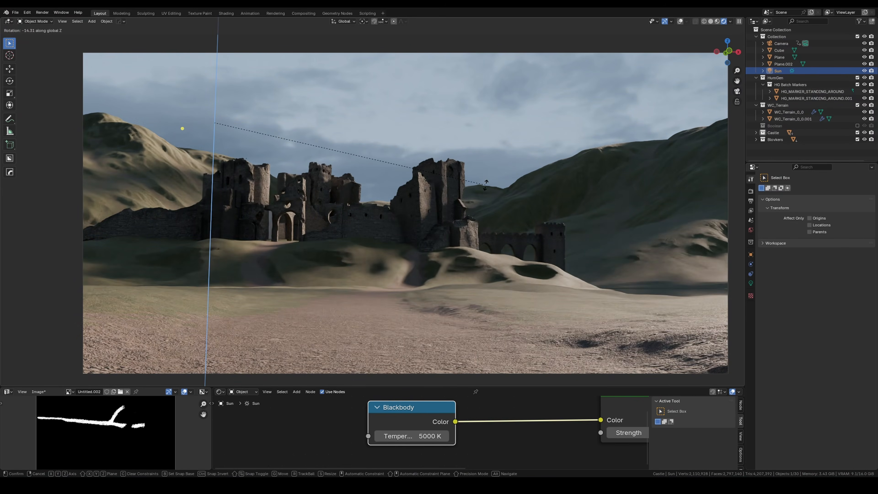
pyautogui.click(338, 225)
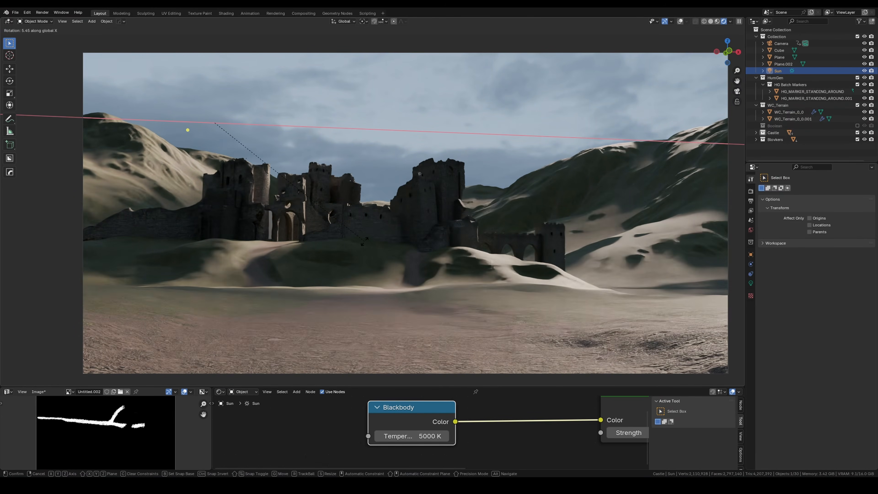
pyautogui.click(350, 252)
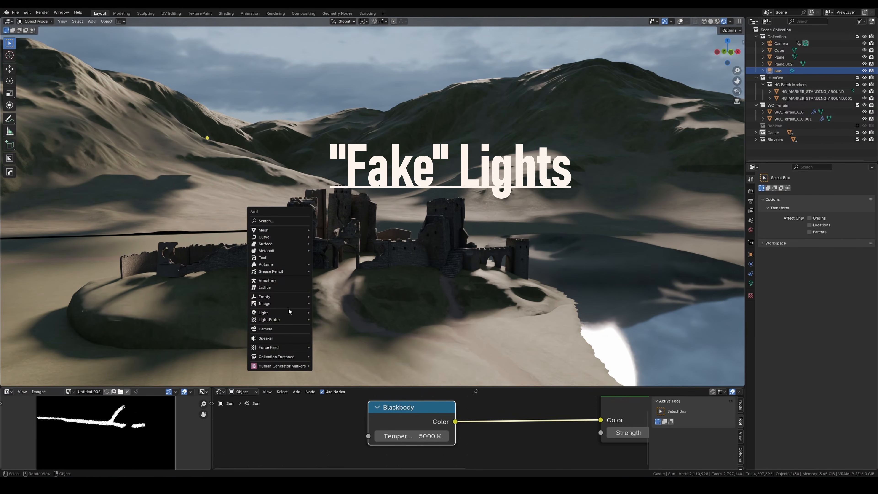
# Step: Add an area light beside the castle towers, move it into place and rotate it toward the walls
pyautogui.click(325, 333)
pyautogui.press('g')
pyautogui.click(291, 287)
pyautogui.click(750, 283)
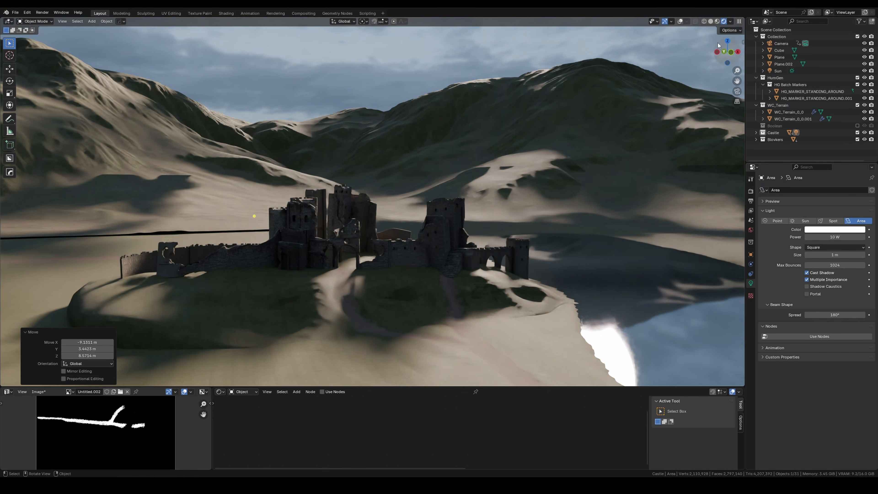
pyautogui.click(680, 21)
pyautogui.press('r')
pyautogui.press('z')
pyautogui.click(304, 242)
pyautogui.moveTo(308, 238); pyautogui.dragTo(287, 214, button='middle')
# Step: Set the area light's power to 1000 W and give it a warm pale-yellow color
pyautogui.doubleClick(834, 237)
pyautogui.write('1000')
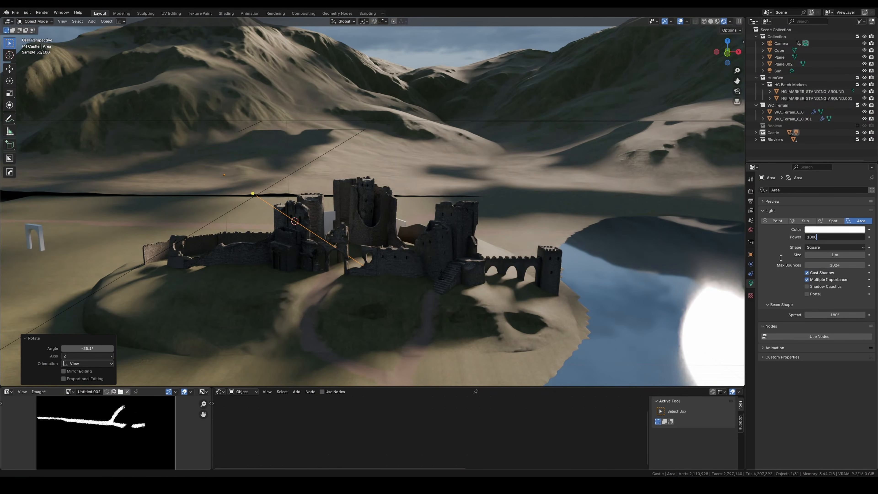
pyautogui.press('Return')
pyautogui.click(834, 229)
pyautogui.click(679, 21)
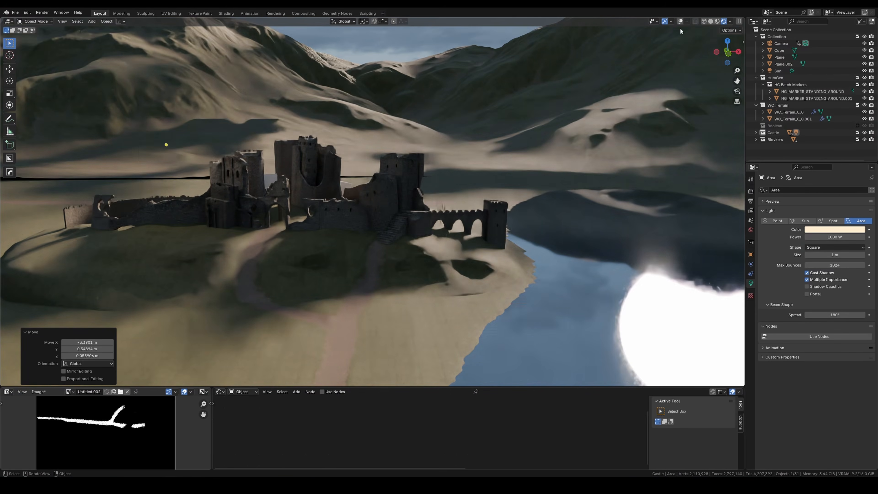
# Step: Place a linked duplicate of the area light in the horizontal plane and gather both lights in a Lights collection
pyautogui.hotkey('alt', 'd')
pyautogui.hotkey('shift', 'z')
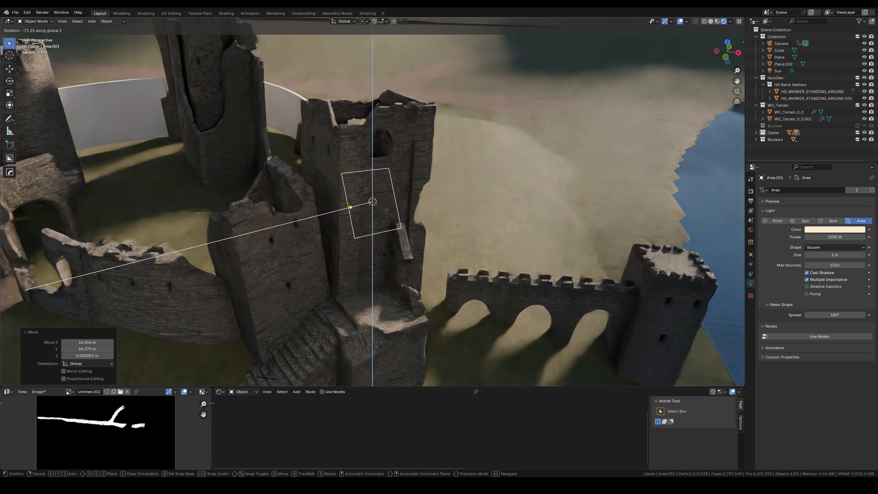
pyautogui.click(540, 179)
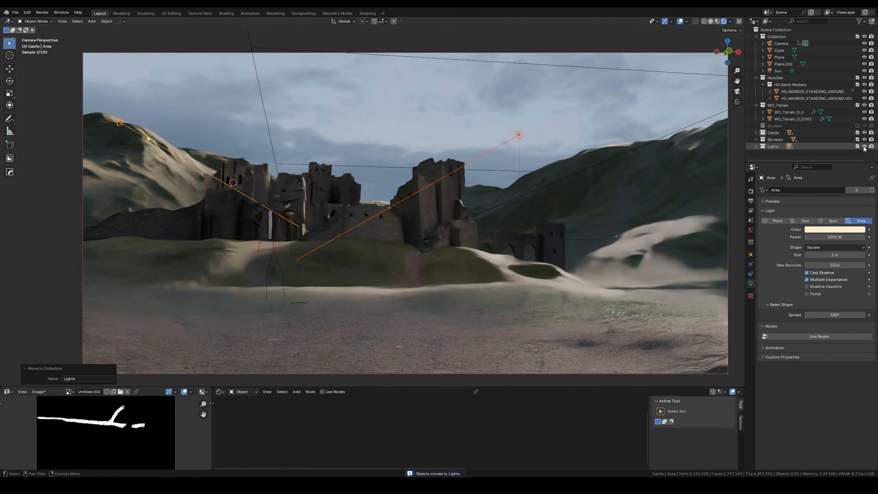
pyautogui.click(864, 146)
pyautogui.click(864, 147)
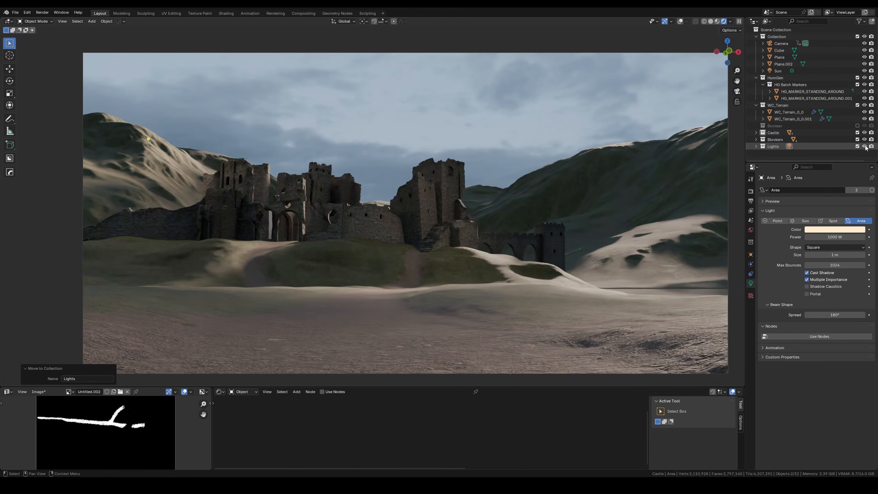
# Step: Enable shader nodes for the area lights and set their emission strength to 0.8
pyautogui.moveTo(834, 255); pyautogui.dragTo(848, 255)
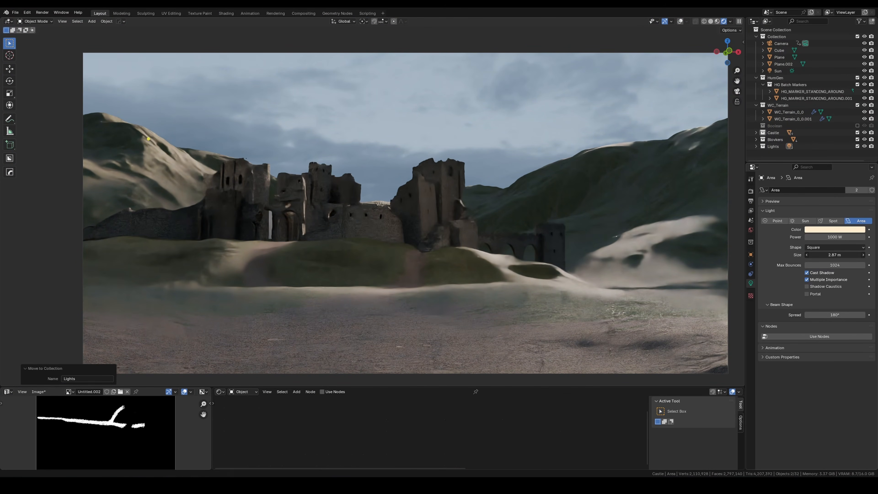
pyautogui.rightClick(832, 256)
pyautogui.click(824, 336)
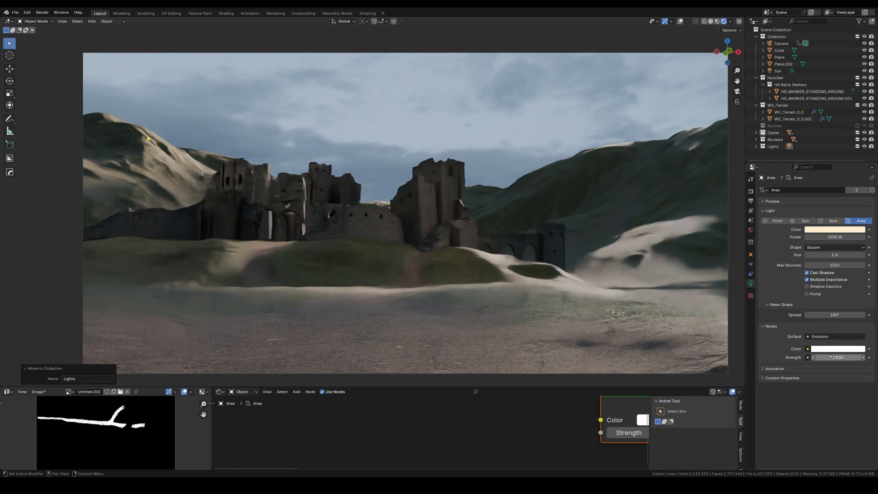
pyautogui.scroll(-3, 435, 419)
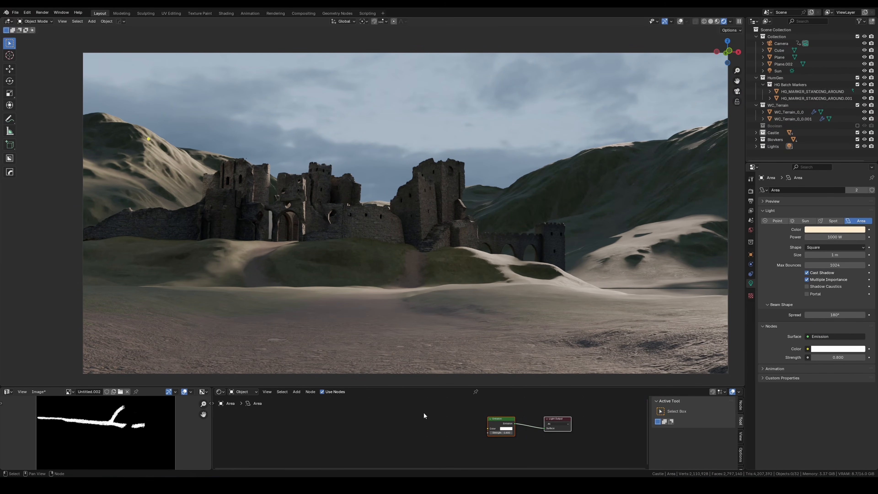
pyautogui.moveTo(413, 383); pyautogui.dragTo(413, 345)
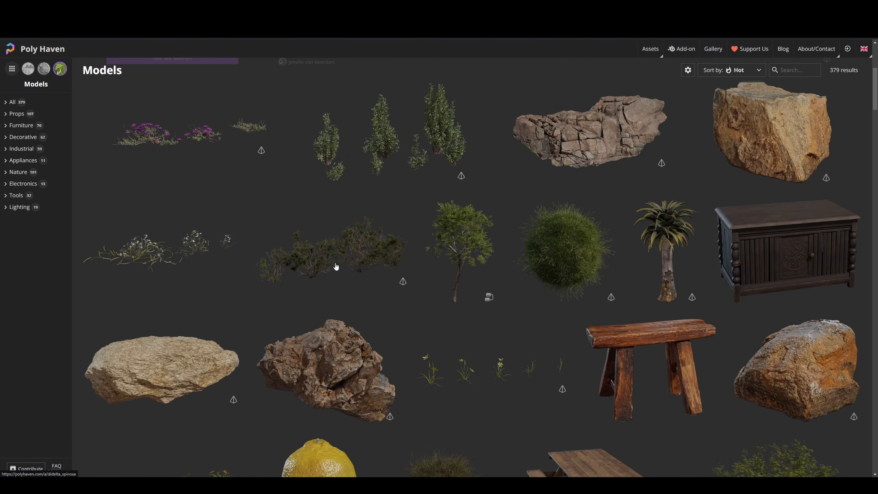
# Step: Switch to the Poly Haven website, browse its models and examine the Grass Medium 01 asset
pyautogui.scroll(-10, 372, 250)
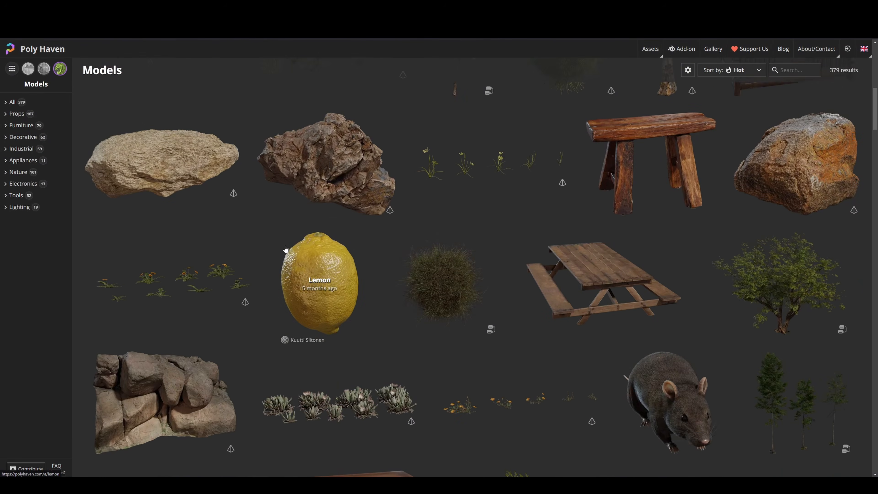
pyautogui.scroll(-1, 323, 260)
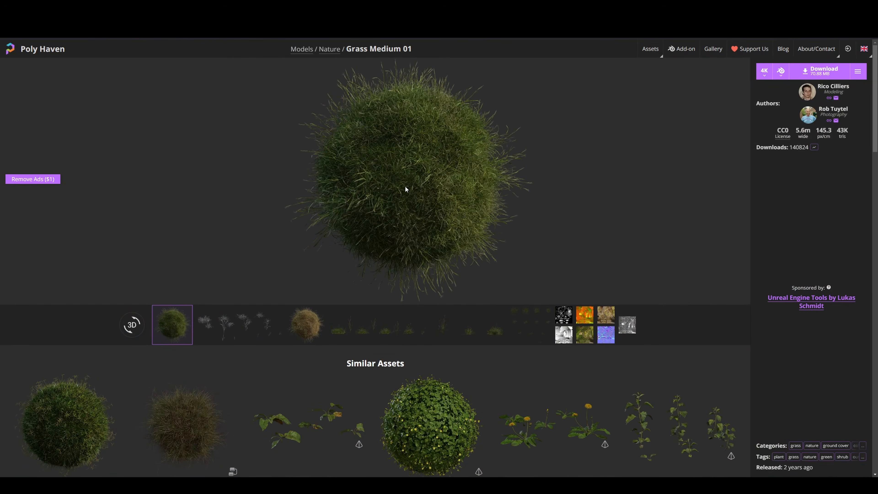
pyautogui.scroll(-3, 405, 189)
pyautogui.click(208, 230)
pyautogui.scroll(2, 388, 328)
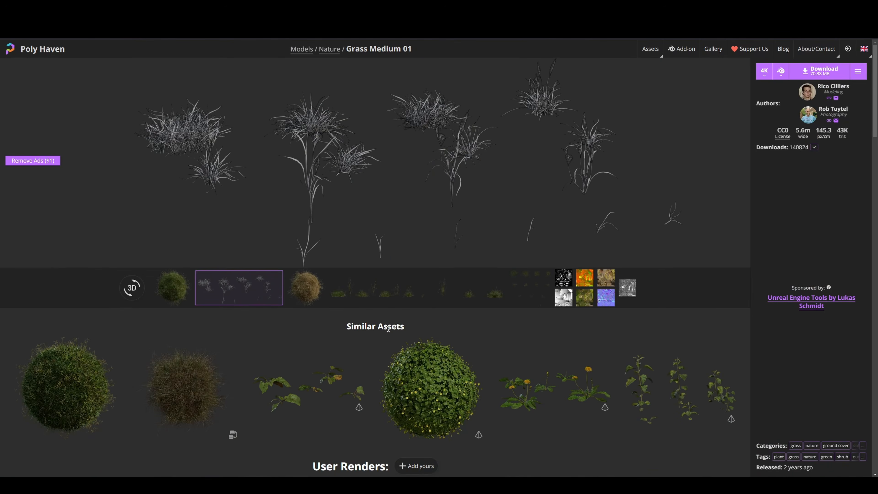
pyautogui.scroll(-2, 397, 292)
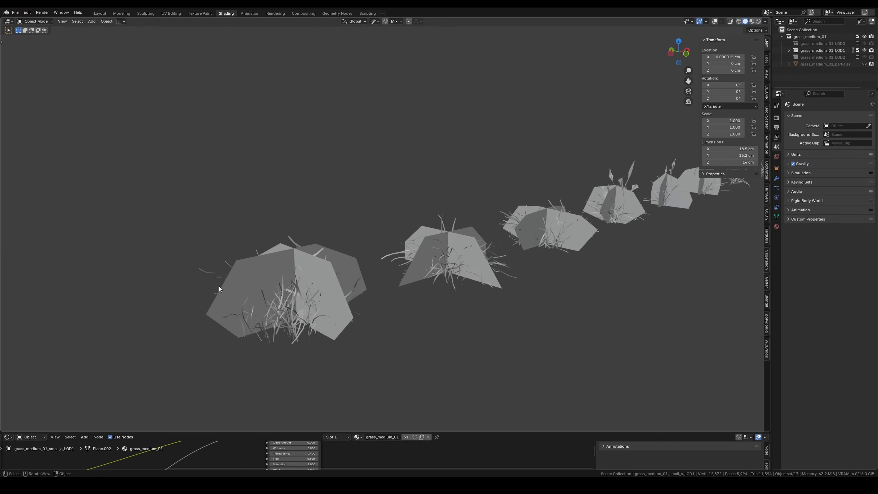
# Step: Place the imported grass models on the foreground terrain and scatter them randomly over it with Geo-Scatter
pyautogui.moveTo(219, 285); pyautogui.dragTo(379, 181, button='middle')
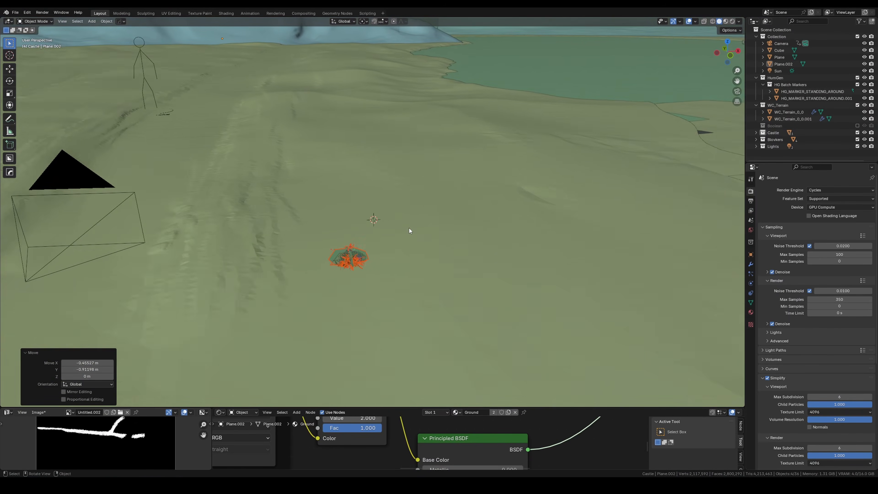
pyautogui.moveTo(408, 228); pyautogui.dragTo(372, 249, button='middle')
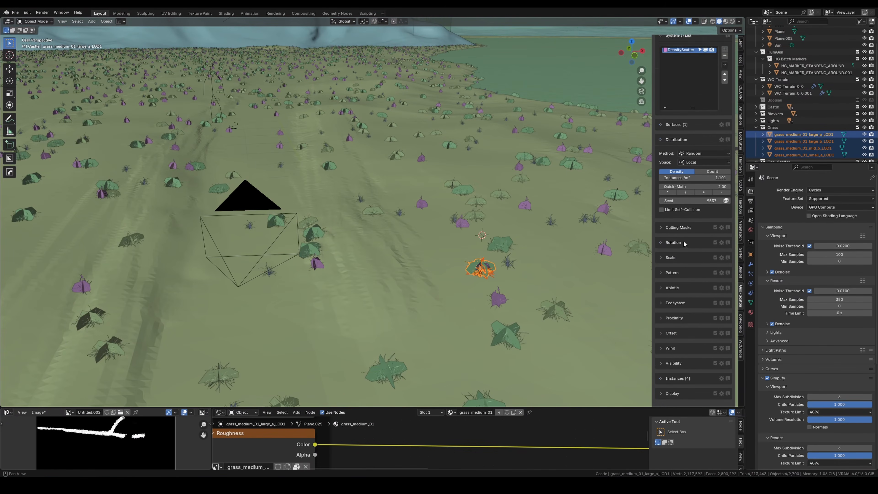
pyautogui.scroll(-1, 683, 240)
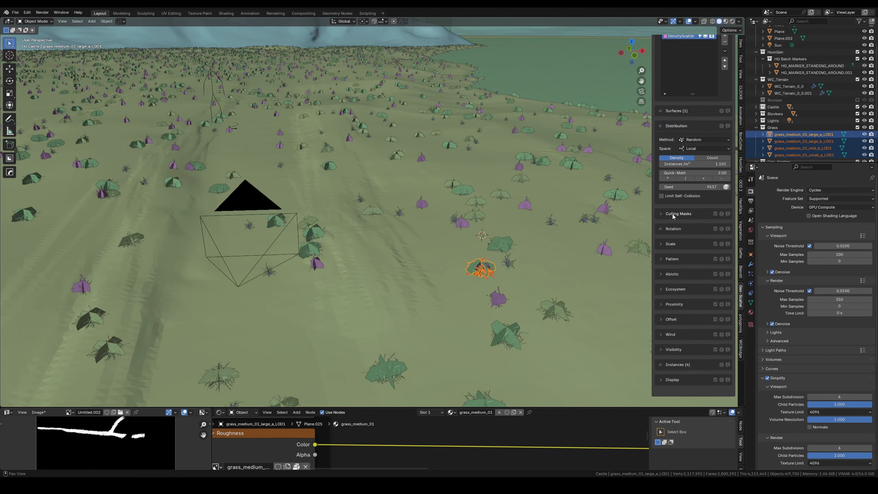
# Step: Enlarge the shader editor and examine the nodes of the grass_medium_01 material
pyautogui.click(440, 400)
pyautogui.moveTo(440, 406); pyautogui.dragTo(442, 324)
pyautogui.scroll(-3, 421, 396)
pyautogui.moveTo(411, 349); pyautogui.dragTo(377, 429, button='middle')
pyautogui.scroll(2, 383, 420)
pyautogui.click(337, 409)
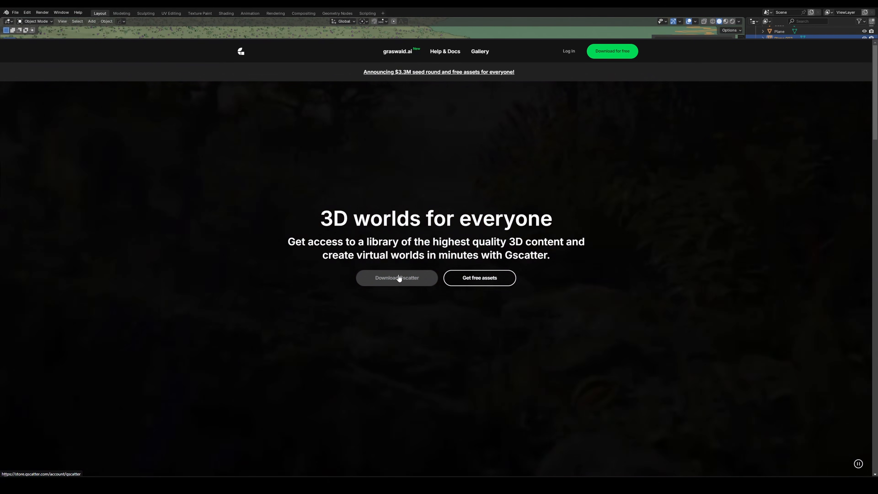
# Step: Open the Gscatter download page on its website and browse the library of plant environments and assets
pyautogui.click(403, 279)
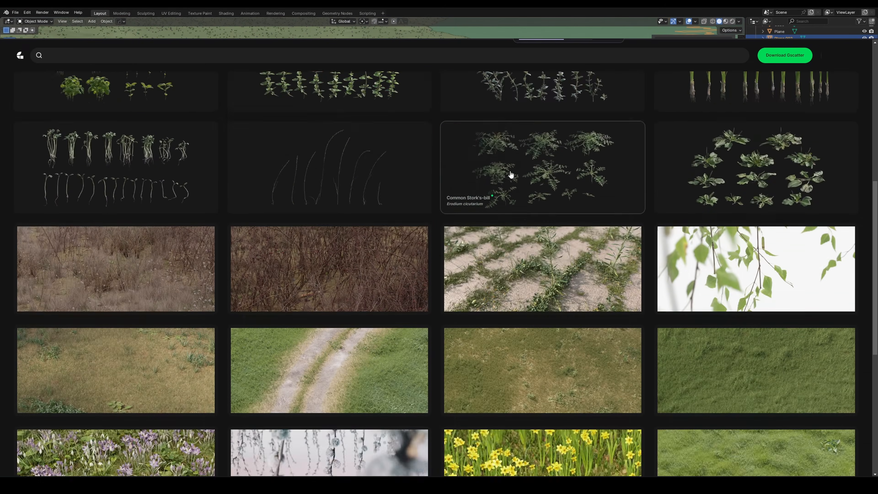
pyautogui.scroll(-10, 509, 172)
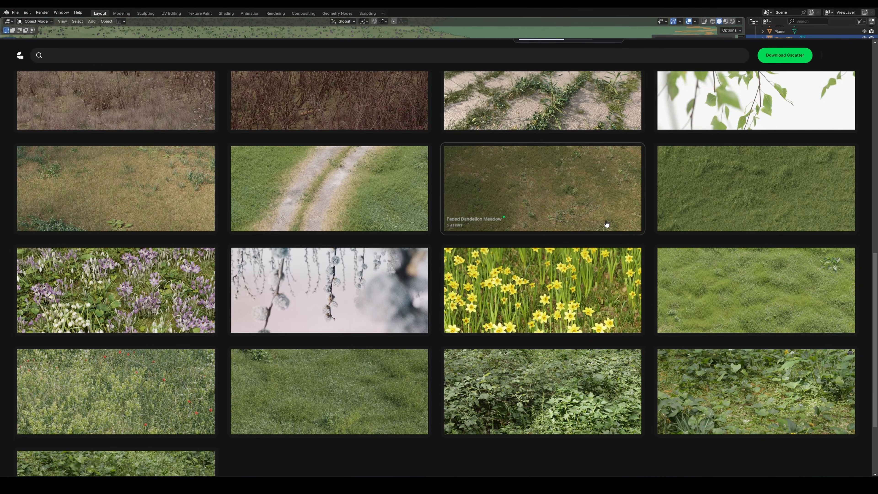
pyautogui.scroll(-8, 499, 260)
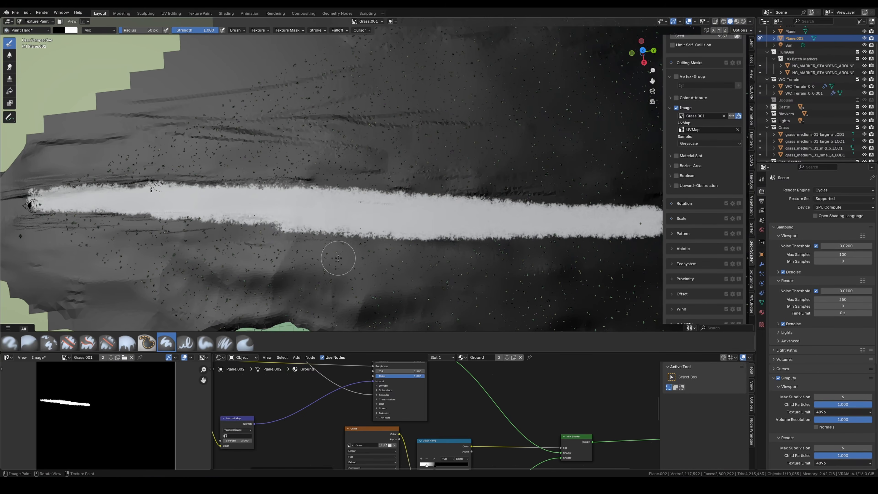
# Step: Paint a white path strip across the foreground terrain in the Grass.001 mask image, undoing unwanted strokes
pyautogui.moveTo(291, 245); pyautogui.dragTo(408, 254)
pyautogui.keyDown('shift'); pyautogui.moveTo(657, 243); pyautogui.dragTo(369, 232, button='middle'); pyautogui.keyUp('shift')
pyautogui.moveTo(138, 203); pyautogui.dragTo(365, 207)
pyautogui.hotkey('ctrl', 'z')
pyautogui.press('x')
pyautogui.moveTo(170, 209); pyautogui.dragTo(366, 211)
pyautogui.hotkey('ctrl', 'z')
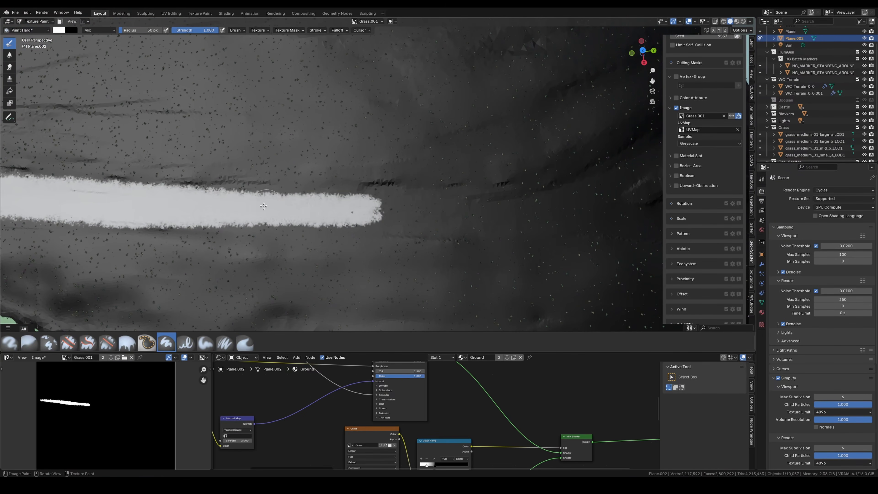
pyautogui.moveTo(267, 206); pyautogui.dragTo(549, 224)
pyautogui.moveTo(282, 203); pyautogui.dragTo(573, 230, button='middle')
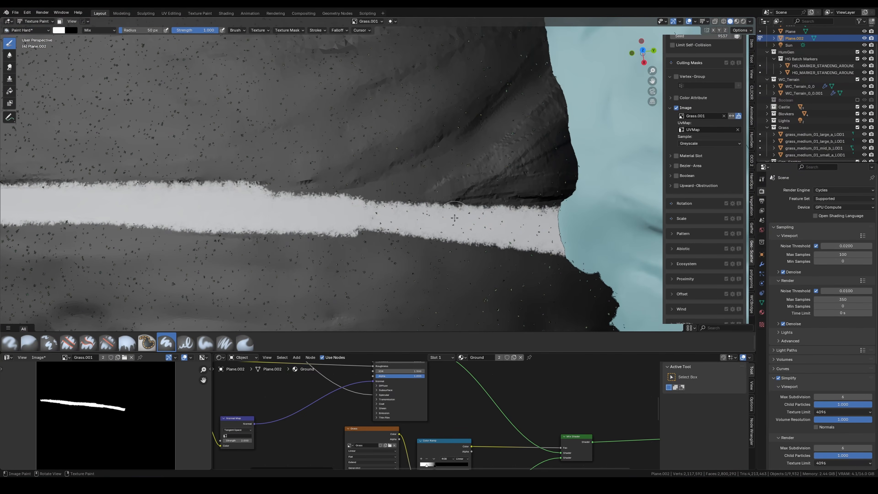
pyautogui.hotkey('ctrl', 'z')
pyautogui.hotkey('ctrl', 'z')
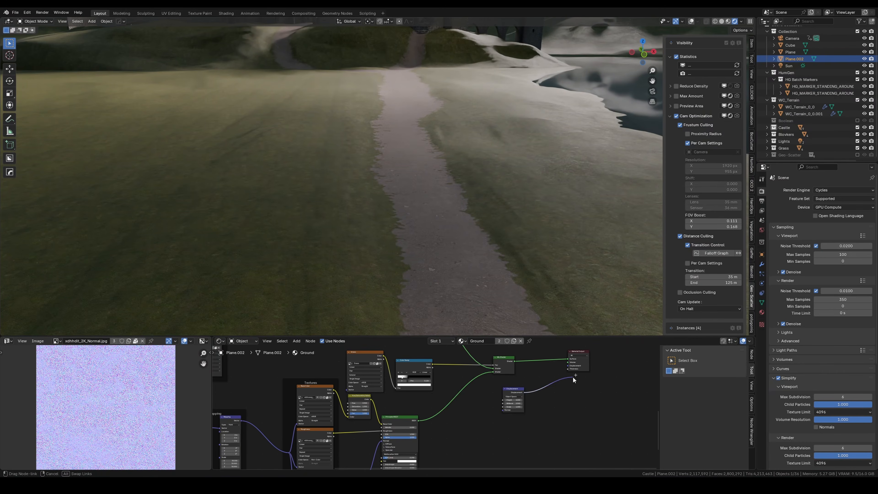
# Step: Wire a Displacement node into the Ground material's displacement output, feeding its height from the image texture's colour
pyautogui.moveTo(573, 377); pyautogui.dragTo(568, 365)
pyautogui.moveTo(553, 375); pyautogui.dragTo(613, 399, button='middle')
pyautogui.moveTo(282, 364); pyautogui.dragTo(564, 434)
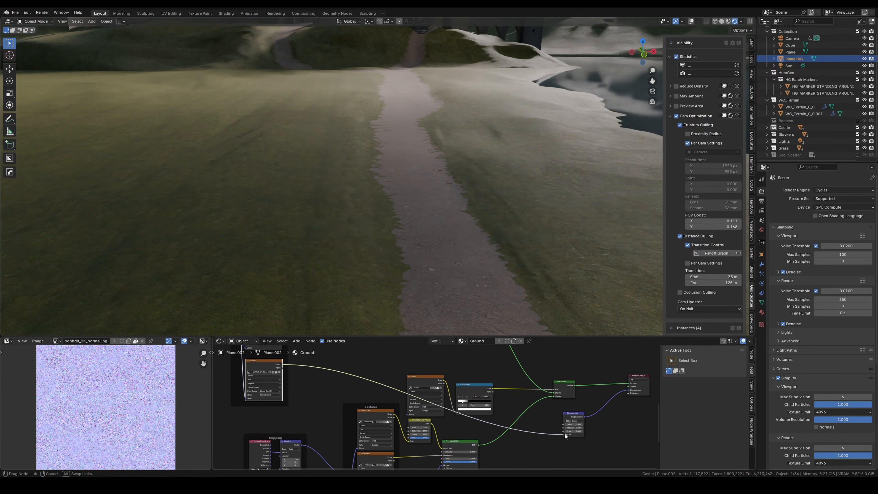
# Step: Add a Subdivision Surface modifier to the ground object Plane.002
pyautogui.click(762, 264)
pyautogui.click(795, 189)
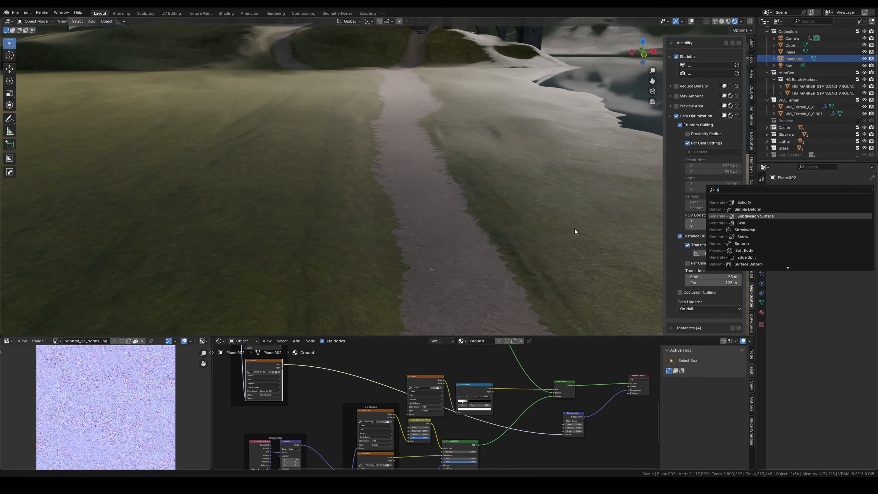
pyautogui.press('Return')
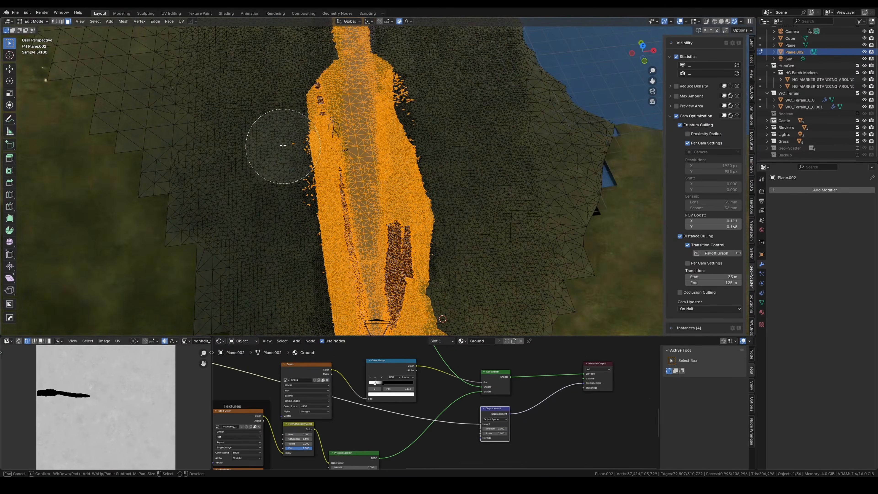
# Step: Deselect the stray faces along both edges of the path on Plane.002 with Circle Select
pyautogui.moveTo(282, 145); pyautogui.dragTo(282, 280, button='middle')
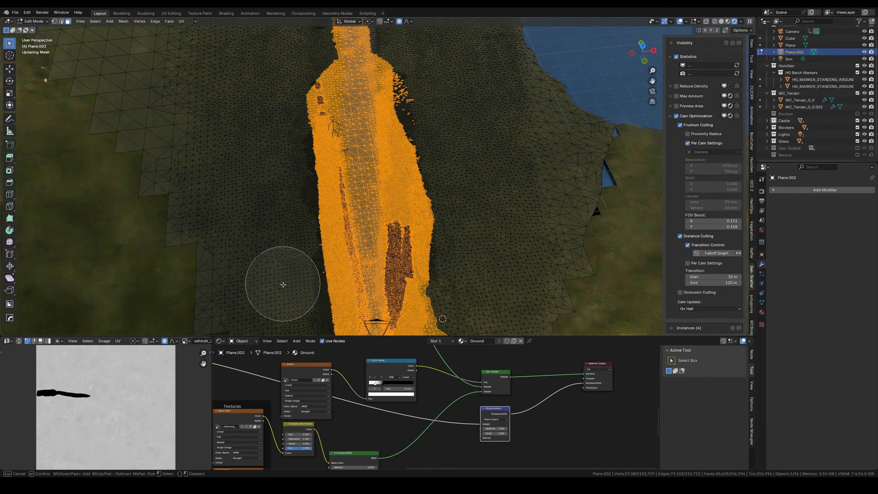
pyautogui.moveTo(425, 68)
pyautogui.mouseDown(button='middle')
pyautogui.moveTo(460, 251)
pyautogui.moveTo(461, 320)
pyautogui.mouseUp(button='middle')
pyautogui.moveTo(288, 81); pyautogui.dragTo(282, 175, button='middle')
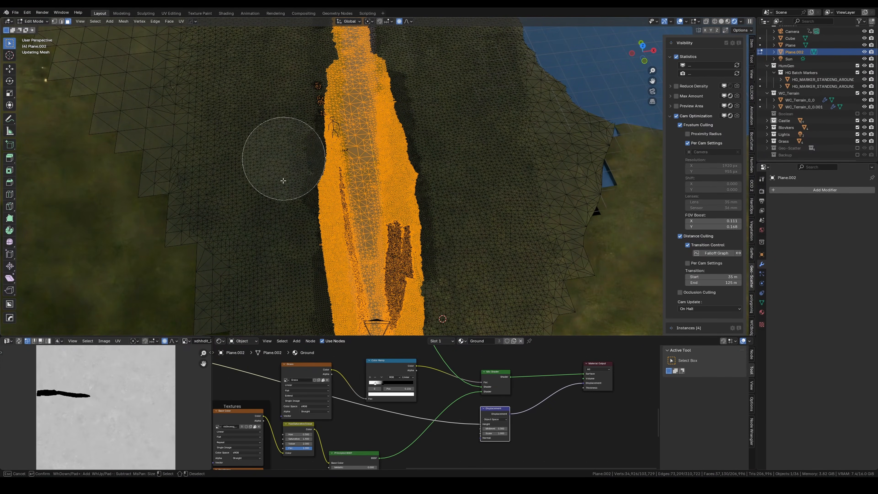
pyautogui.press('Escape')
# Step: Refine the path's face selection further with Circle Select while checking it through the camera
pyautogui.moveTo(285, 228)
pyautogui.mouseDown(button='middle')
pyautogui.moveTo(261, 196)
pyautogui.moveTo(297, 223)
pyautogui.moveTo(280, 290)
pyautogui.mouseUp(button='middle')
pyautogui.press('KP_0')
pyautogui.press('KP_0')
pyautogui.scroll(5, 299, 221)
pyautogui.press('c')
pyautogui.moveTo(456, 304); pyautogui.dragTo(447, 186, button='middle')
pyautogui.moveTo(301, 118); pyautogui.dragTo(447, 122, button='middle')
pyautogui.press('Escape')
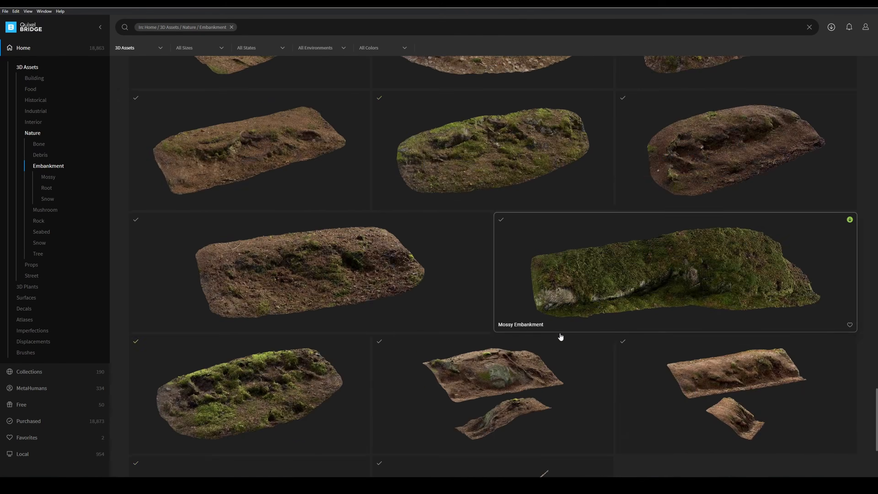
# Step: Switch to Quixel Bridge, browse the Embankment category of nature 3D assets and fetch an asset
pyautogui.scroll(-5, 570, 342)
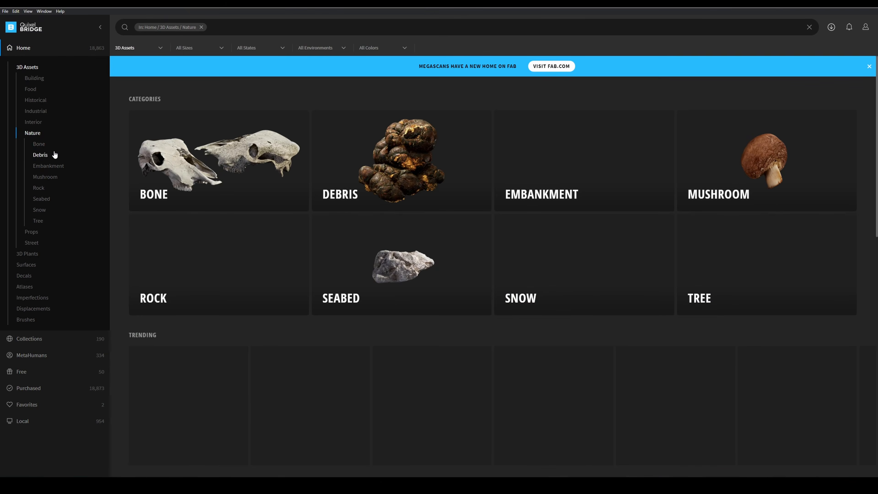
pyautogui.click(49, 166)
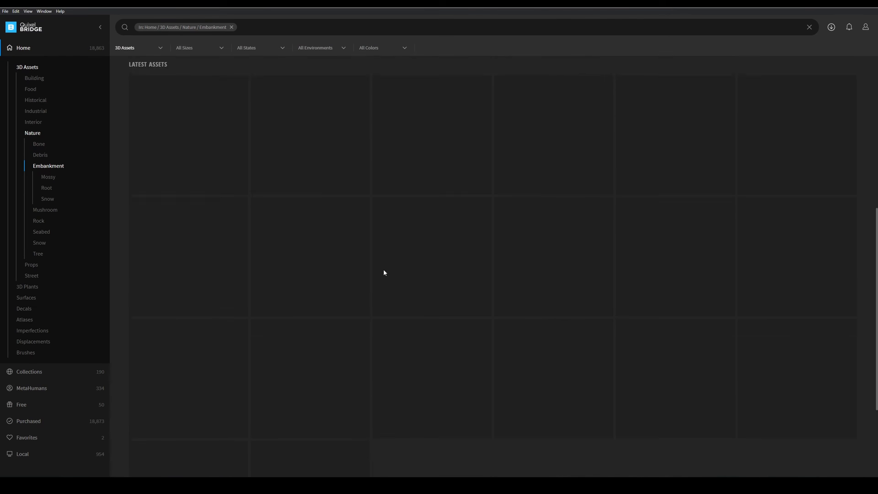
pyautogui.click(495, 359)
pyautogui.click(760, 463)
pyautogui.click(754, 447)
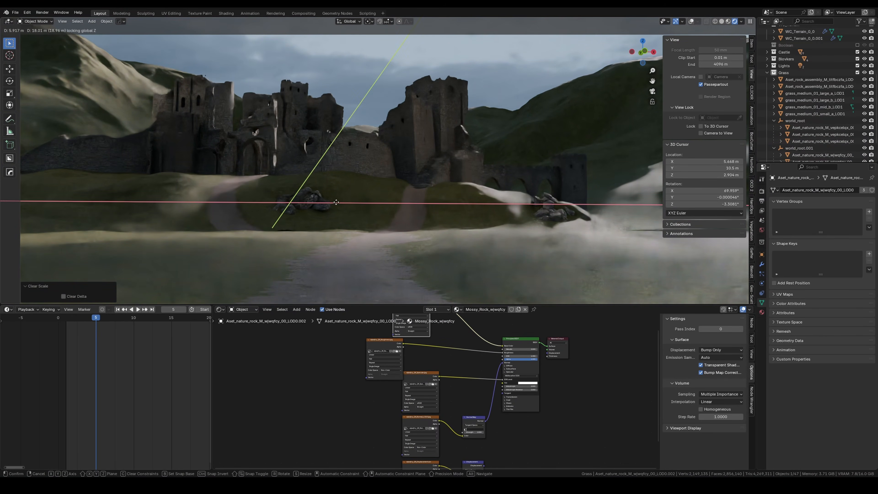
# Step: Position the imported rocks on the castle hillside by moving them horizontally, and check them through the camera
pyautogui.rightClick(337, 202)
pyautogui.press('g')
pyautogui.hotkey('shift', 'z')
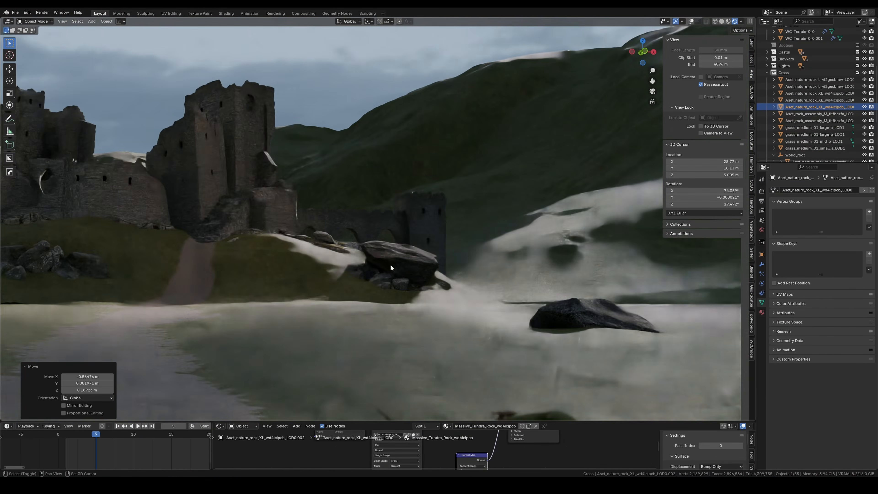
pyautogui.press('KP_0')
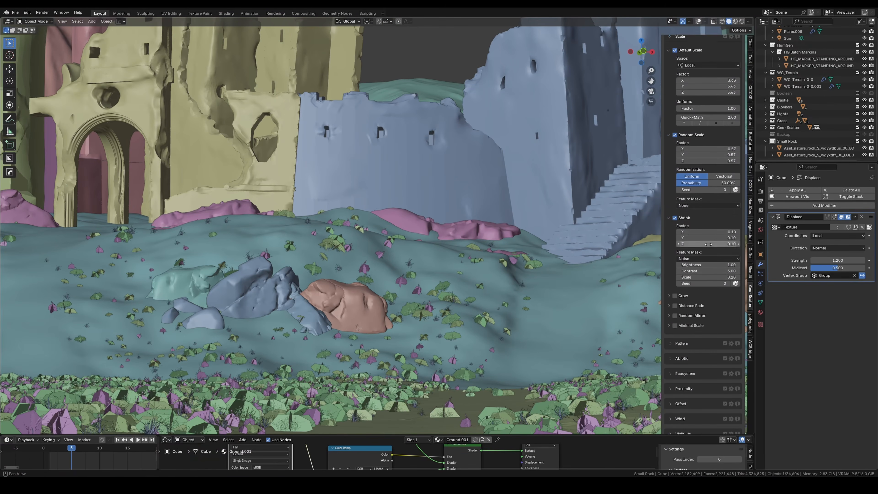
# Step: Set the Shrink factor of the castle hill's grass scatter to 0.00 and adjust its noise mask brightness
pyautogui.scroll(3, 712, 235)
pyautogui.moveTo(712, 235); pyautogui.dragTo(732, 235)
pyautogui.scroll(-14, 711, 262)
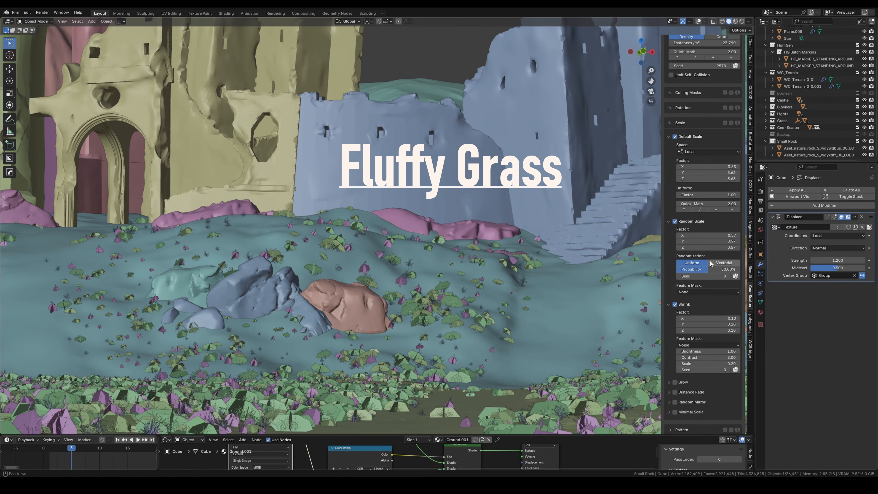
pyautogui.moveTo(704, 352)
pyautogui.mouseDown()
pyautogui.moveTo(692, 351)
pyautogui.moveTo(705, 351)
pyautogui.mouseUp()
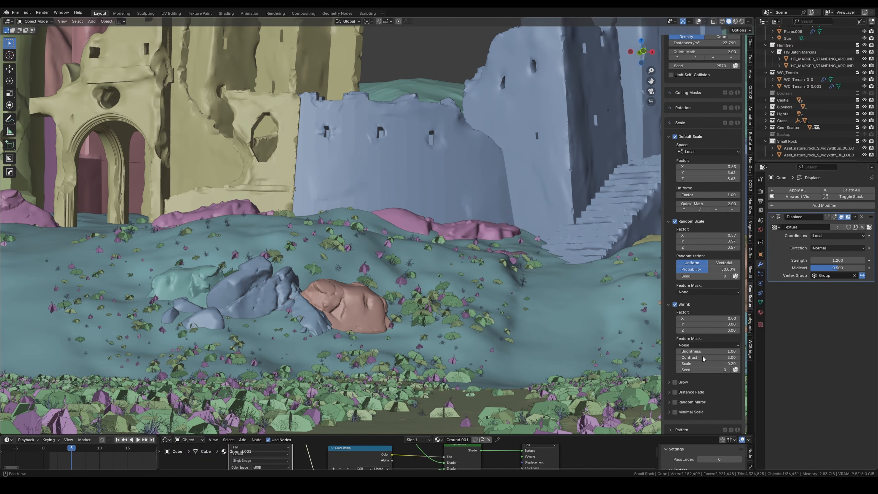
pyautogui.moveTo(704, 351); pyautogui.dragTo(711, 352)
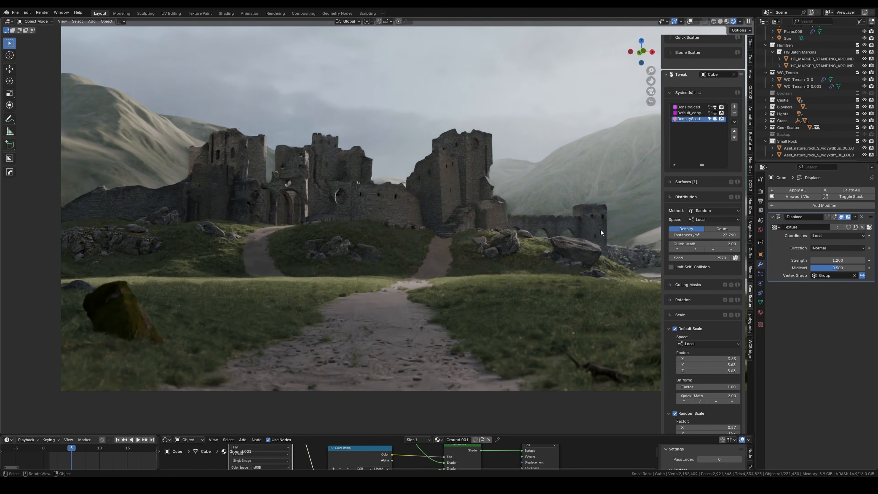
# Step: Select the boulder in the hillside rock pile and lower it into the ground along Z
pyautogui.scroll(5, 524, 227)
pyautogui.scroll(6, 545, 244)
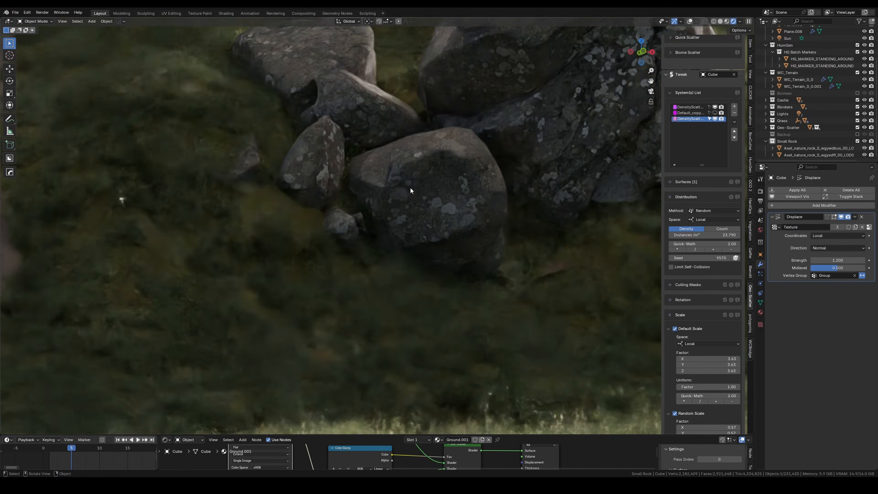
pyautogui.click(545, 150)
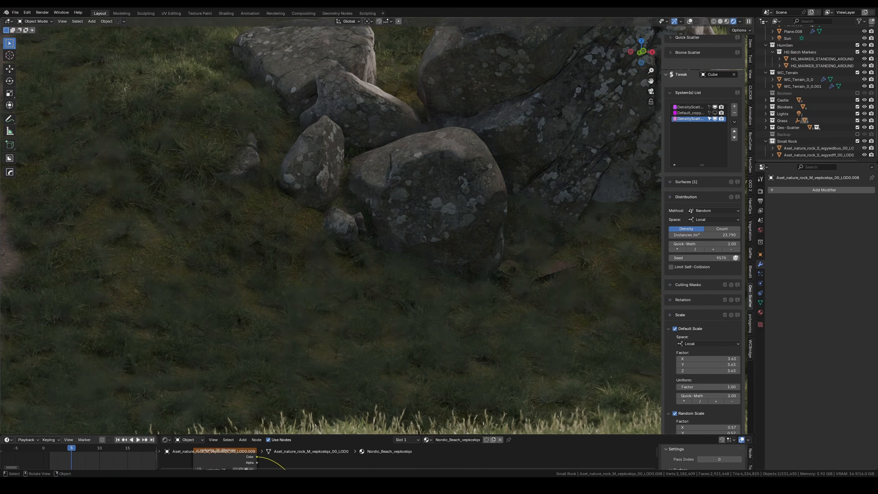
pyautogui.press('g')
pyautogui.press('z')
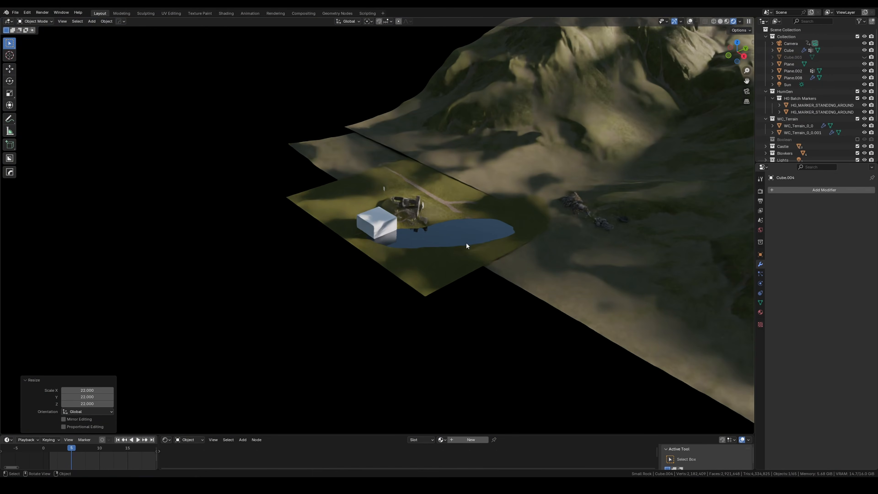
# Step: Move the large cube over the terrain along Y and Z, and scale its height and horizontal extent
pyautogui.press('g')
pyautogui.press('y')
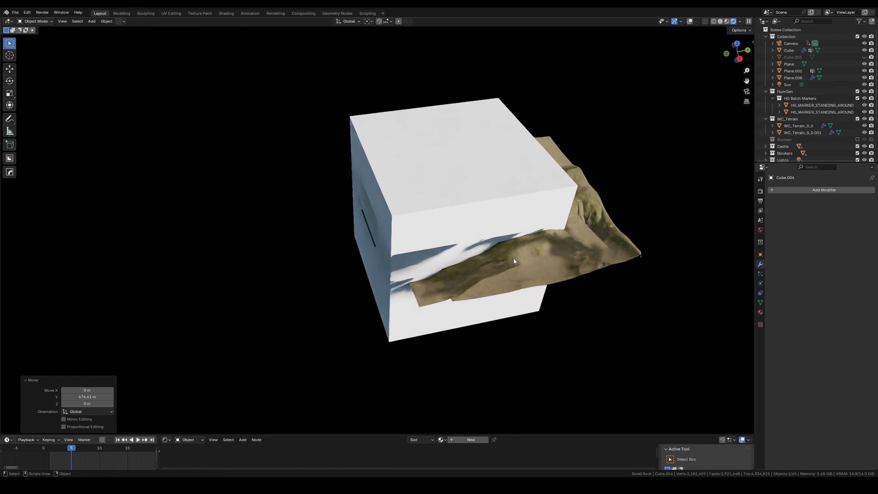
pyautogui.press('z')
pyautogui.click(504, 213)
pyautogui.press('s')
pyautogui.press('z')
pyautogui.click(533, 241)
pyautogui.press('s')
pyautogui.hotkey('shift', 'z')
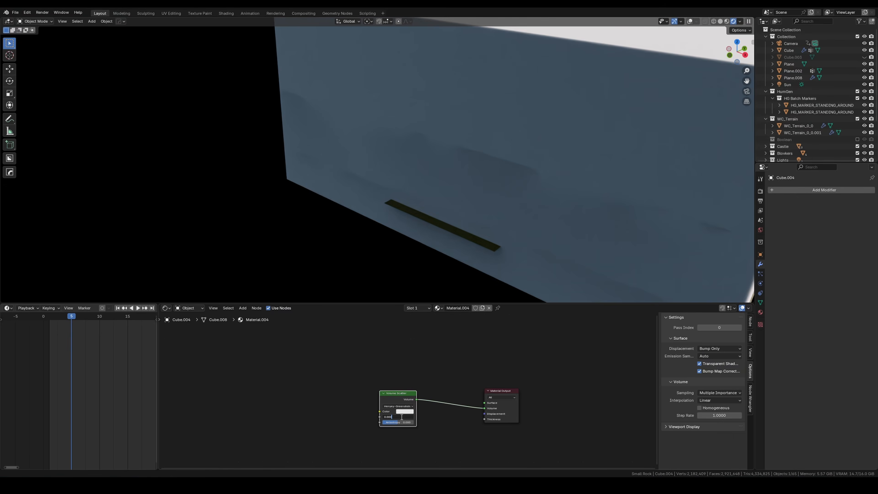
# Step: Set the density and raise the anisotropy of the cube's Volume Scatter node, and check the camera view
pyautogui.press('Return')
pyautogui.moveTo(398, 422); pyautogui.dragTo(411, 423)
pyautogui.press('KP_0')
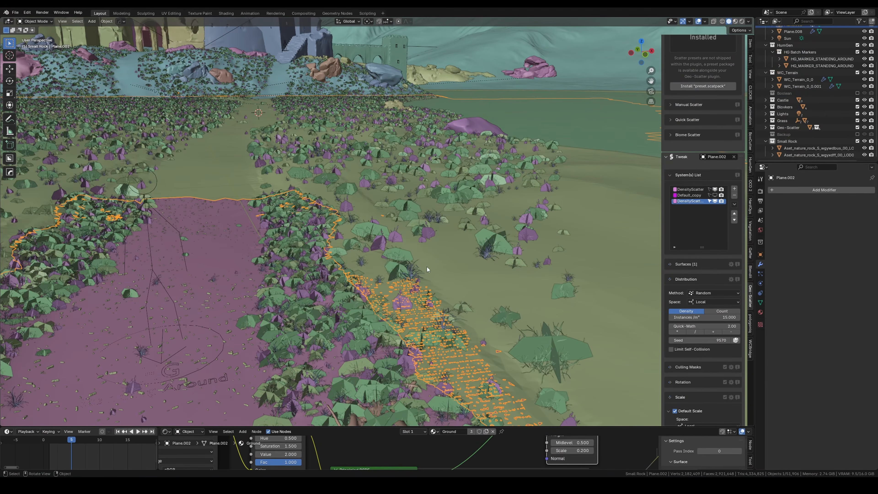
# Step: Copy the selected grass scatter system of Plane.002
pyautogui.click(734, 204)
pyautogui.hotkey('shift', 'a')
pyautogui.click(489, 234)
pyautogui.press('x')
pyautogui.click(491, 235)
# Step: Add a plane beside the path, make it the Geo-Scatter emitter and display its grass scatter in the viewport
pyautogui.hotkey('shift', 'a')
pyautogui.click(538, 235)
pyautogui.click(734, 157)
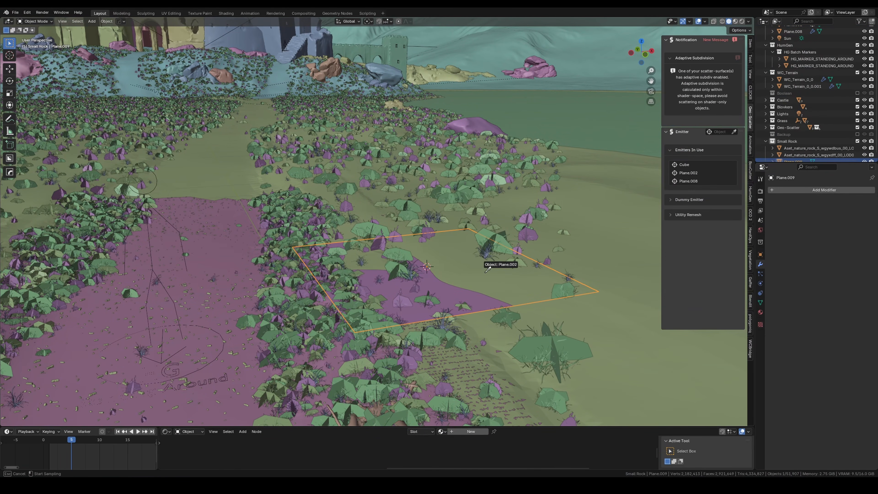
pyautogui.click(486, 270)
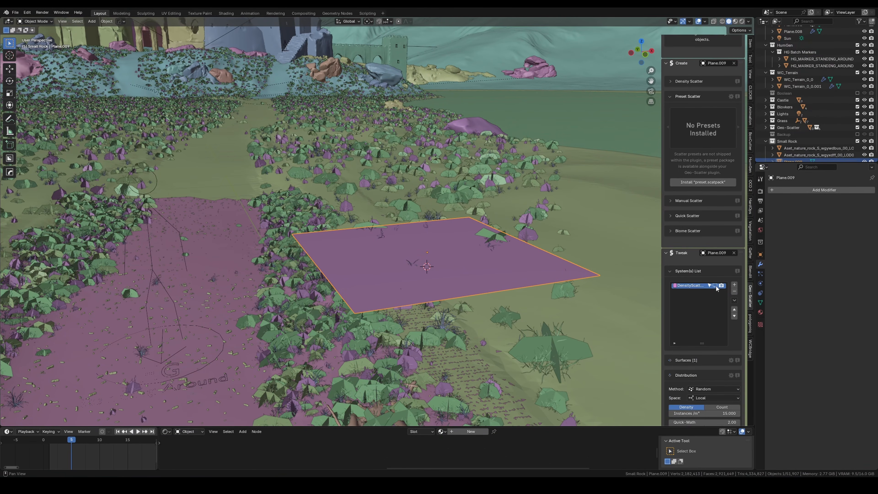
pyautogui.click(715, 286)
# Step: Apply the new plane's scale and set its scatter density to 200.640 instances per square metre
pyautogui.hotkey('ctrl', 'a')
pyautogui.click(481, 245)
pyautogui.scroll(-6, 704, 328)
pyautogui.moveTo(705, 331); pyautogui.dragTo(722, 331)
# Step: Subdivide the grass patch plane's mesh repeatedly into a finer grid
pyautogui.press('Tab')
pyautogui.click(491, 214)
pyautogui.rightClick(491, 214)
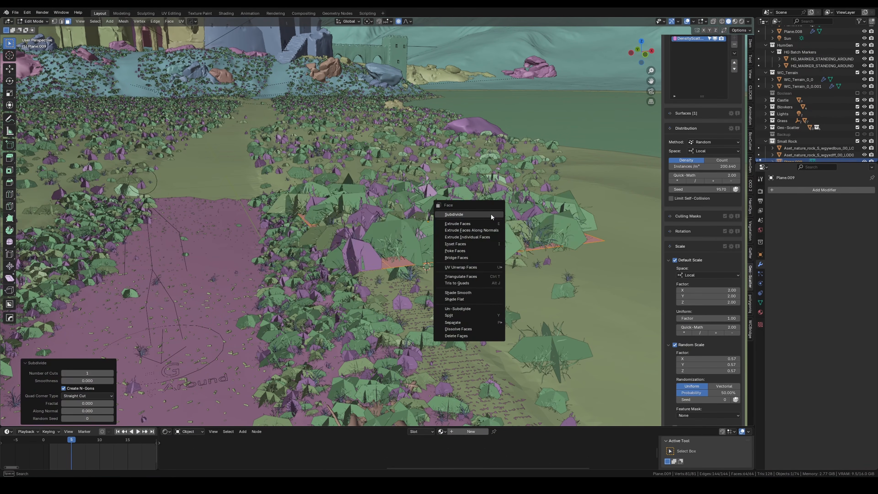
pyautogui.click(491, 215)
pyautogui.press('Tab')
# Step: Add a Shrinkwrap modifier targeting Plane.002 to the grass patch, reposition it on the terrain and check the camera view
pyautogui.click(795, 190)
pyautogui.write('s')
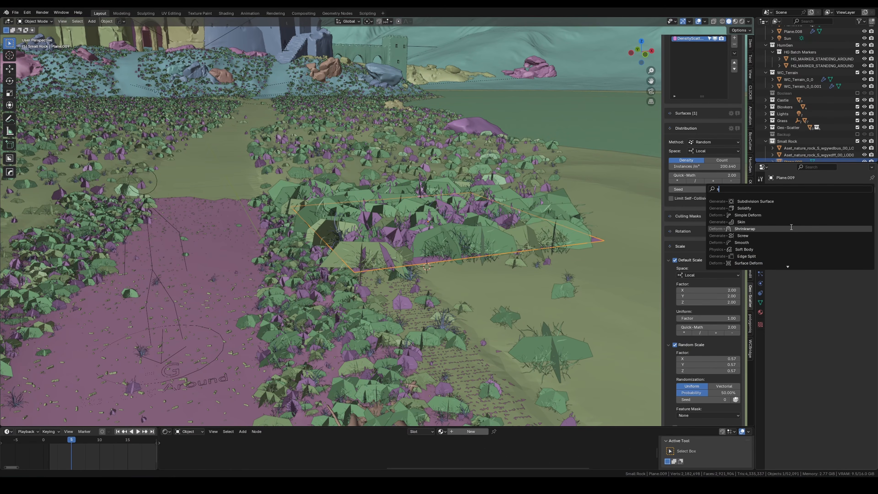
pyautogui.click(791, 228)
pyautogui.click(508, 277)
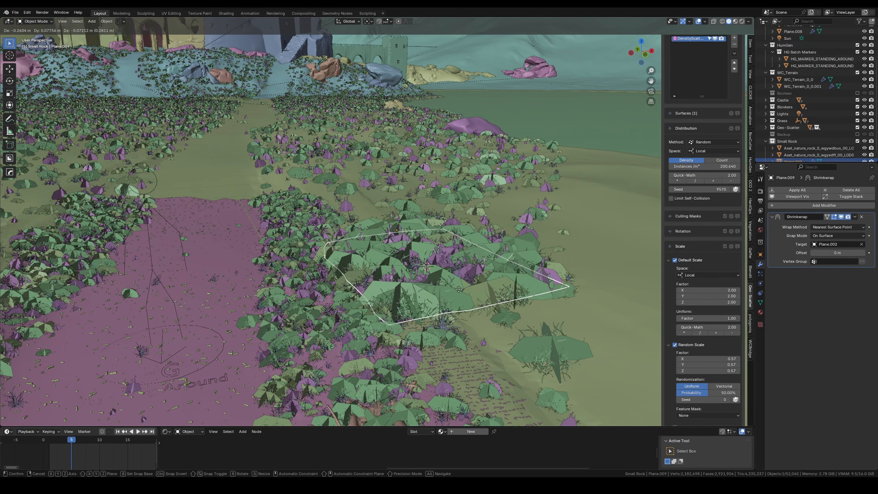
pyautogui.press('KP_0')
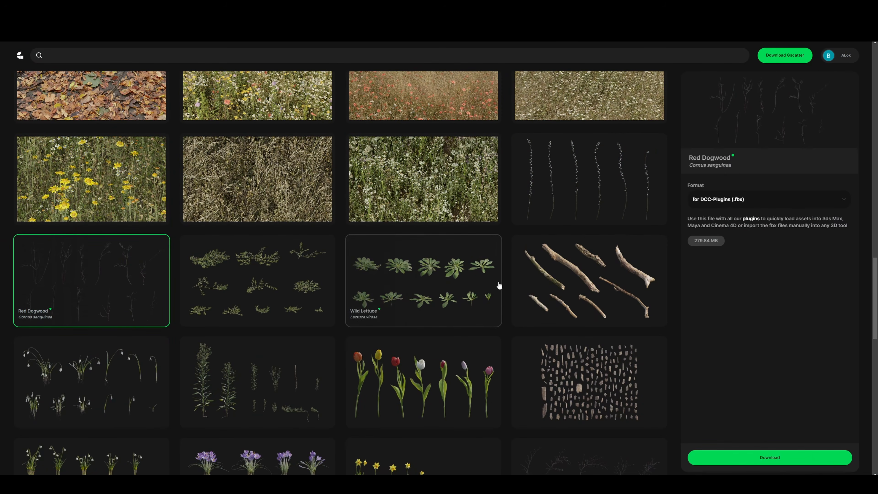
# Step: Switch to the Gscatter website and browse its library of individual plant assets
pyautogui.scroll(-10, 428, 267)
pyautogui.scroll(-5, 416, 243)
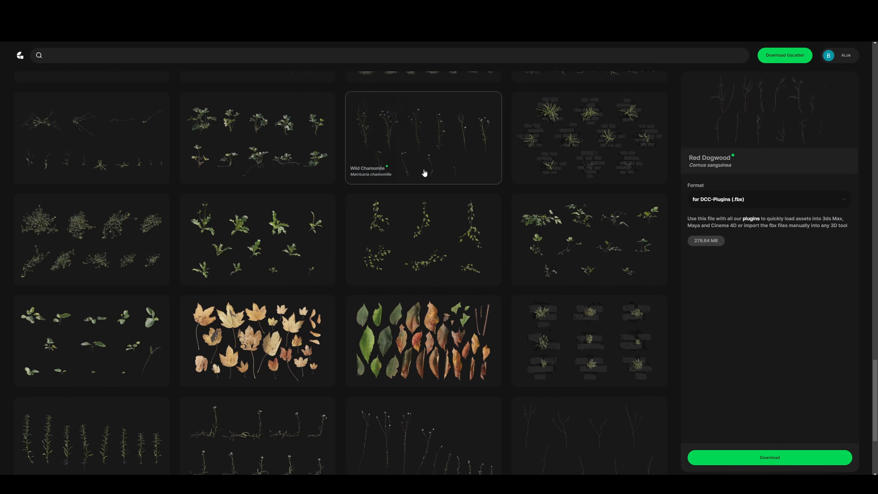
pyautogui.scroll(-4, 470, 245)
pyautogui.scroll(-4, 454, 295)
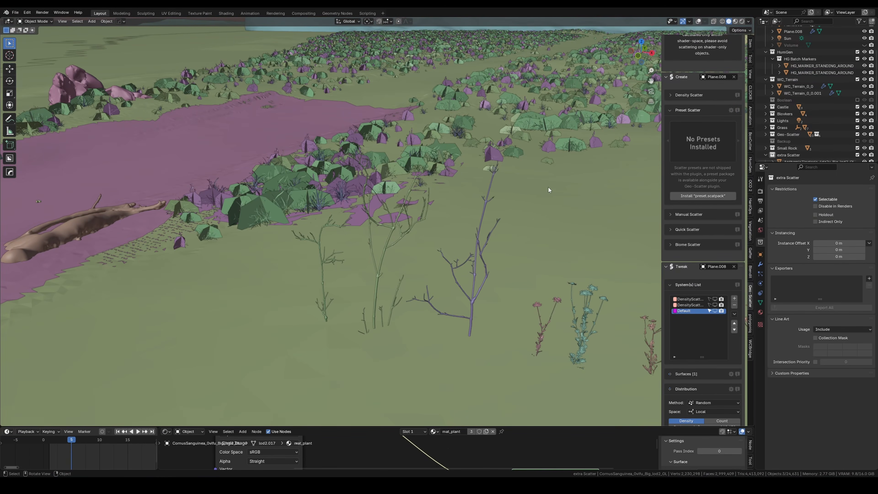
# Step: Copy the imported Cornus sanguinea plants and add them to the Default scatter system of Plane.008
pyautogui.hotkey('ctrl', 'c')
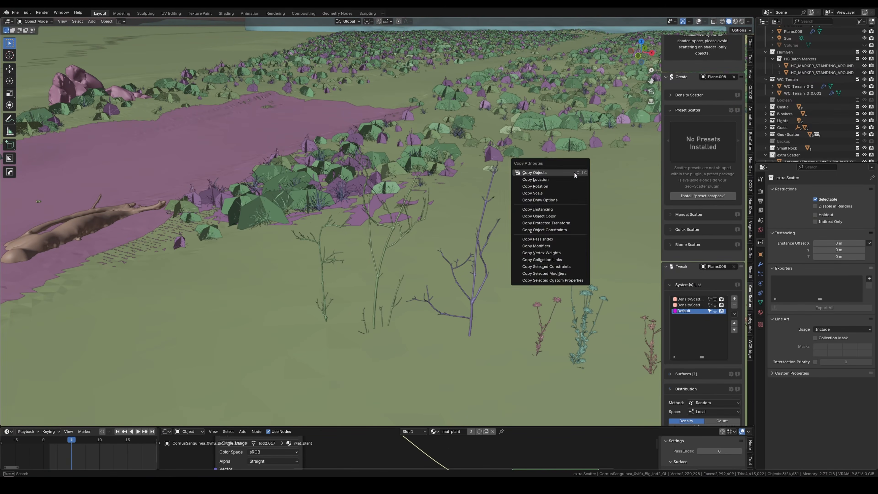
pyautogui.scroll(-3, 736, 296)
pyautogui.click(734, 259)
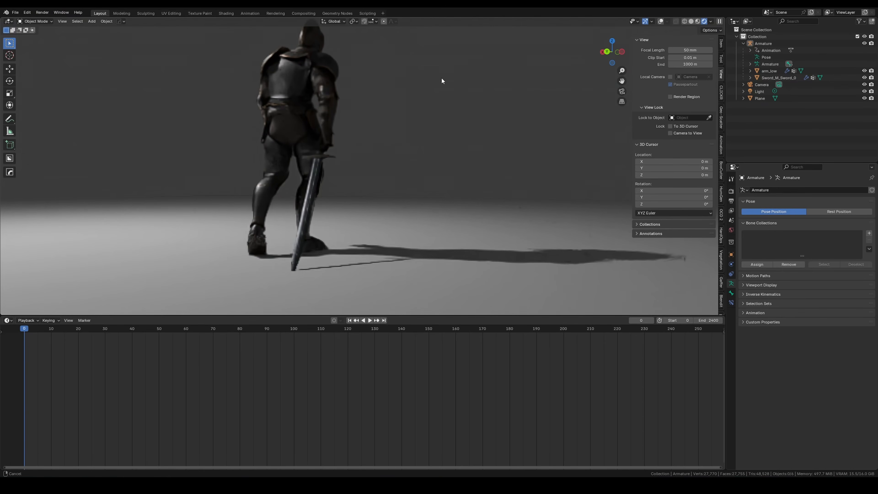
# Step: Switch to the knight's file, show it in solid shading and select its armature, body and sword
pyautogui.click(691, 21)
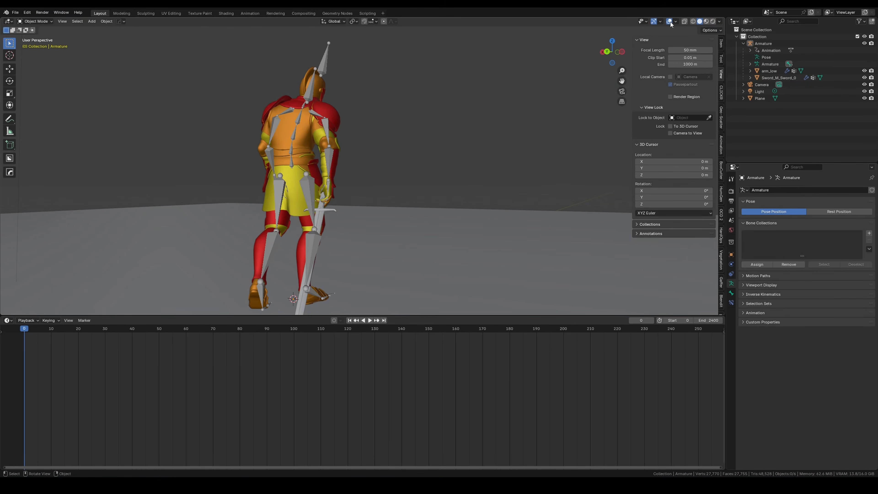
pyautogui.keyDown('shift'); pyautogui.click(300, 179); pyautogui.keyUp('shift')
pyautogui.keyDown('shift'); pyautogui.click(320, 223); pyautogui.keyUp('shift')
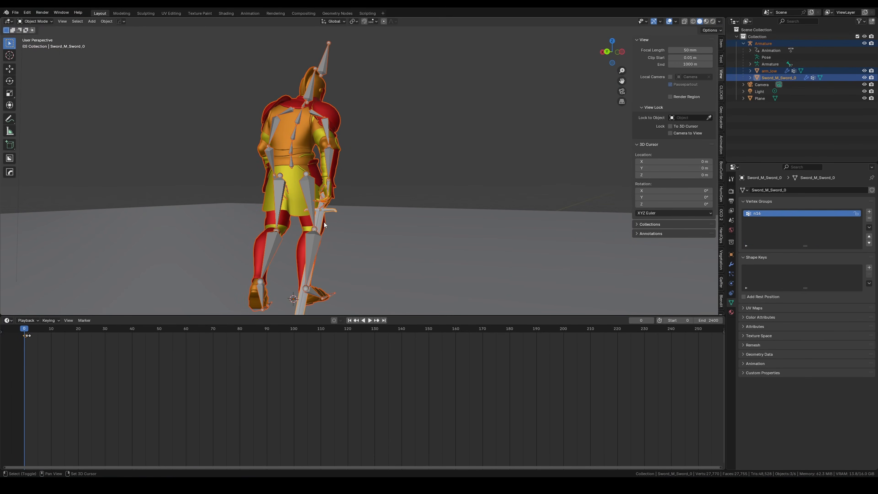
pyautogui.moveTo(334, 224); pyautogui.dragTo(355, 228, button='middle')
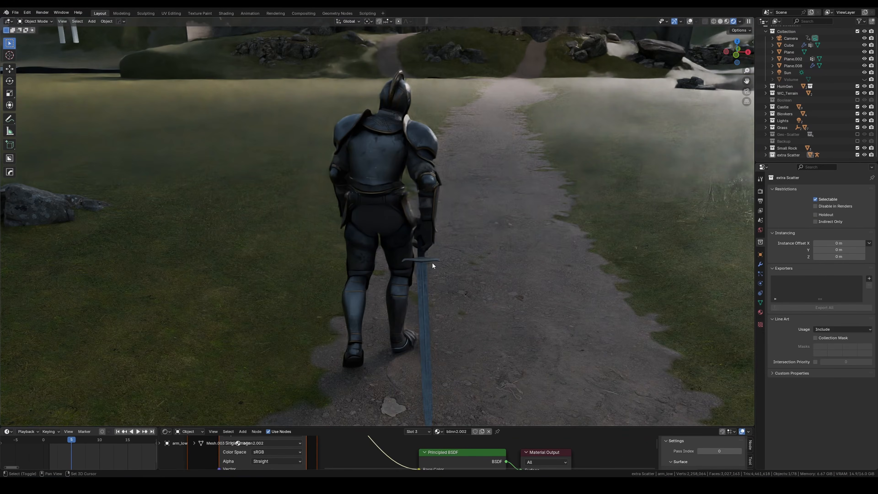
# Step: Add a plane to the scene at the knight and narrow it along the X axis into a cape strip
pyautogui.click(720, 22)
pyautogui.moveTo(521, 122); pyautogui.dragTo(477, 159, button='middle')
pyautogui.hotkey('shift', 'a')
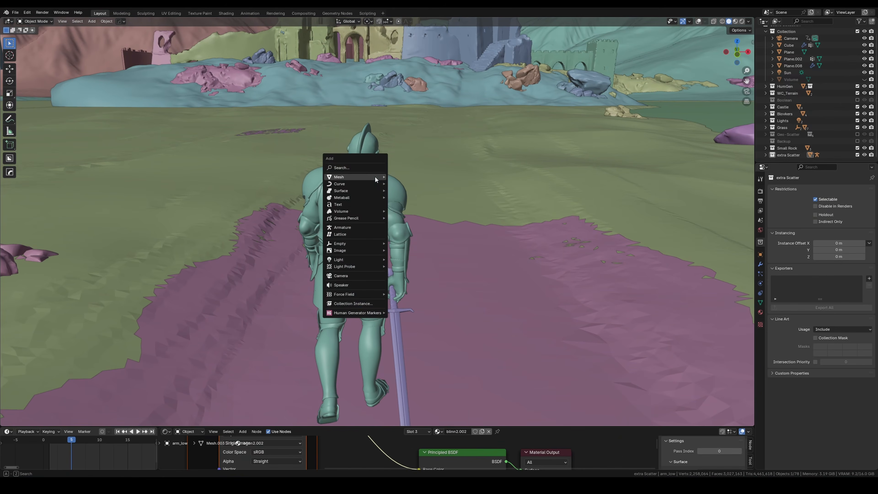
pyautogui.click(445, 180)
pyautogui.rightClick(442, 182)
pyautogui.moveTo(601, 156); pyautogui.dragTo(567, 189, button='middle')
pyautogui.scroll(-2, 567, 186)
pyautogui.press('s')
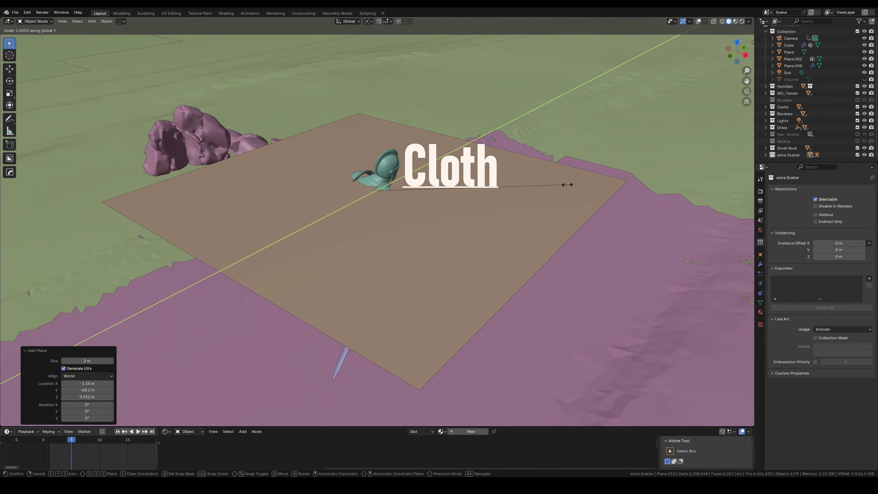
pyautogui.press('x')
pyautogui.click(444, 182)
# Step: Rotate the plane and move it so it slopes down behind the knight's shoulders
pyautogui.press('r')
pyautogui.click(494, 186)
pyautogui.moveTo(494, 186); pyautogui.dragTo(424, 200, button='middle')
pyautogui.press('g')
pyautogui.click(385, 190)
pyautogui.press('g')
pyautogui.click(381, 165)
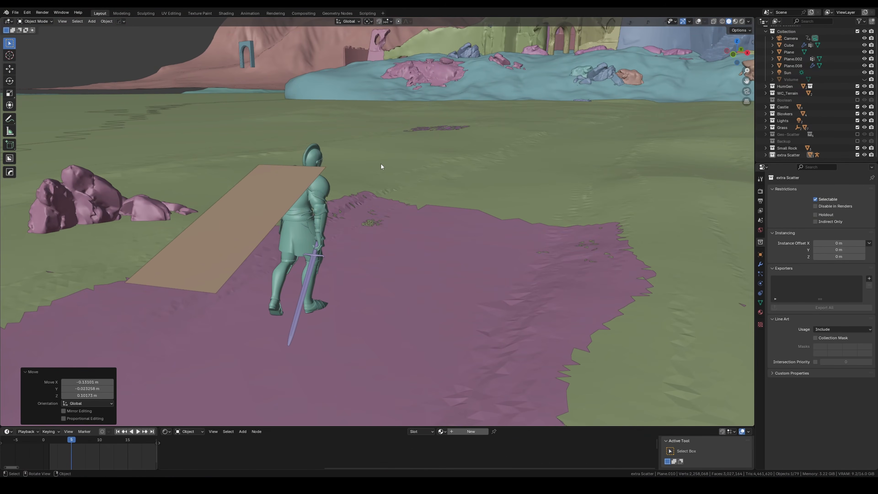
# Step: Show the viewport overlays and divide the cape plane with evenly spaced, centred loop cuts in Edit Mode
pyautogui.keyDown('shift'); pyautogui.moveTo(381, 165); pyautogui.dragTo(452, 178, button='middle'); pyautogui.keyUp('shift')
pyautogui.press('Tab')
pyautogui.moveTo(368, 207); pyautogui.dragTo(356, 230, button='middle')
pyautogui.click(687, 23)
pyautogui.press('Tab')
pyautogui.press('Tab')
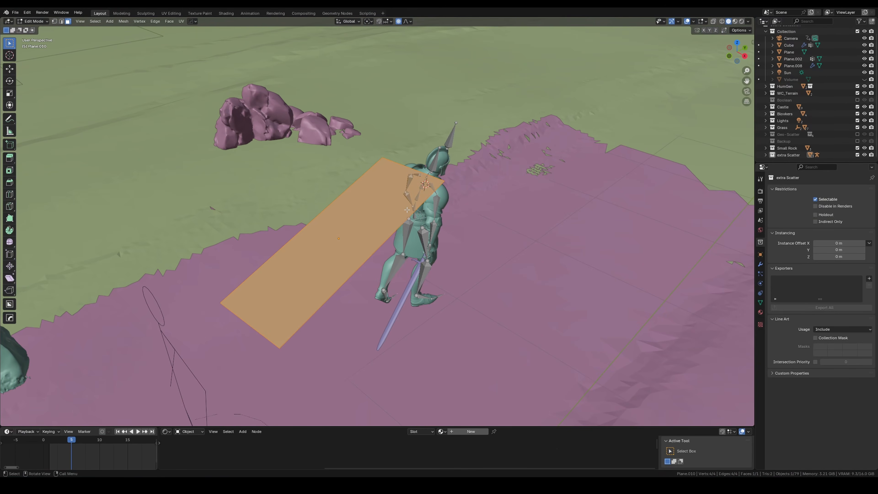
pyautogui.hotkey('ctrl', 'r')
pyautogui.scroll(15, 367, 249)
pyautogui.click(355, 250)
pyautogui.rightClick(355, 250)
# Step: Subdivide the whole cape mesh and repeat the subdivision for a denser grid
pyautogui.press('a')
pyautogui.rightClick(333, 249)
pyautogui.click(333, 249)
pyautogui.hotkey('shift', 'r')
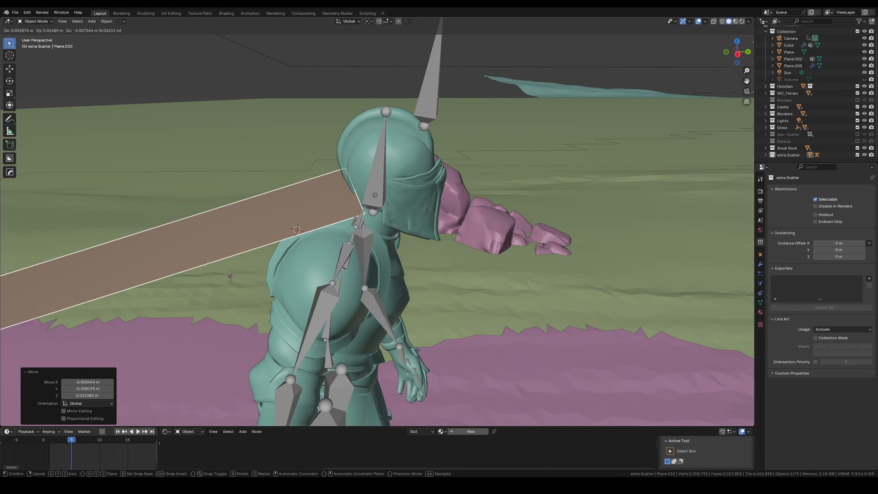
# Step: Move and rotate vertices at the cape's upper end to fit it around the knight's neck and shoulders
pyautogui.press('g')
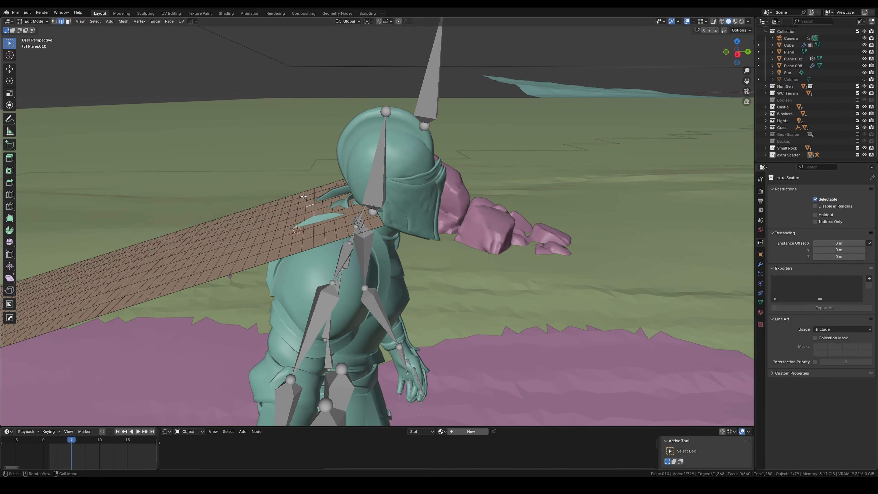
pyautogui.click(282, 186)
pyautogui.moveTo(282, 186); pyautogui.dragTo(214, 193, button='middle')
pyautogui.press('g')
pyautogui.moveTo(293, 221); pyautogui.dragTo(366, 193, button='middle')
pyautogui.press('r')
pyautogui.press('1')
pyautogui.press('g')
pyautogui.click(392, 255)
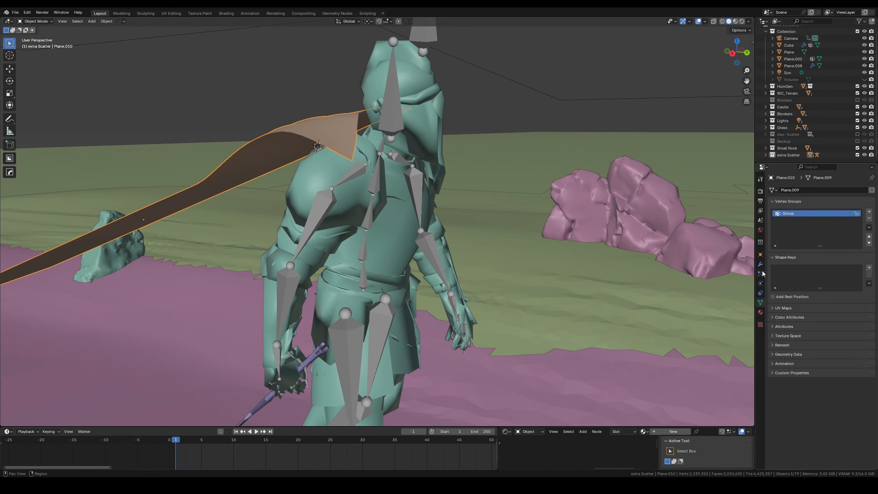
# Step: Pin the cape's cloth, set the knight's collision thickness to 0.088 outer and 0.001 inner, and play the simulation
pyautogui.scroll(-10, 823, 311)
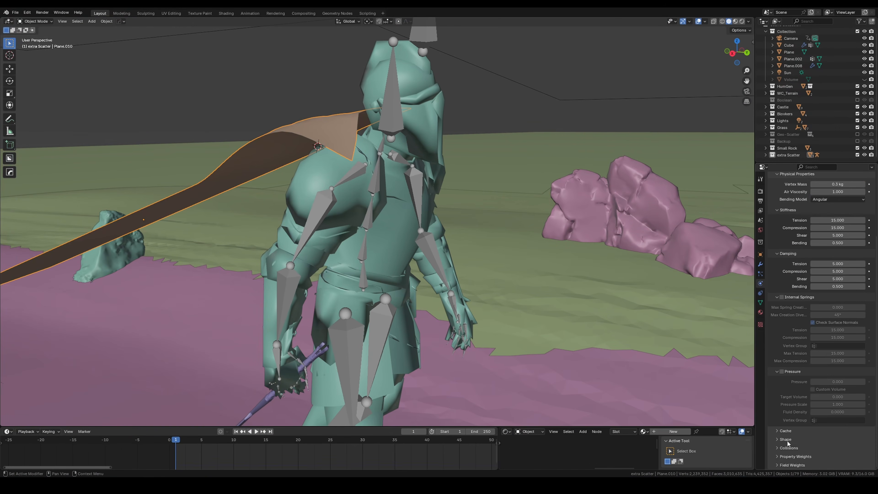
pyautogui.click(836, 396)
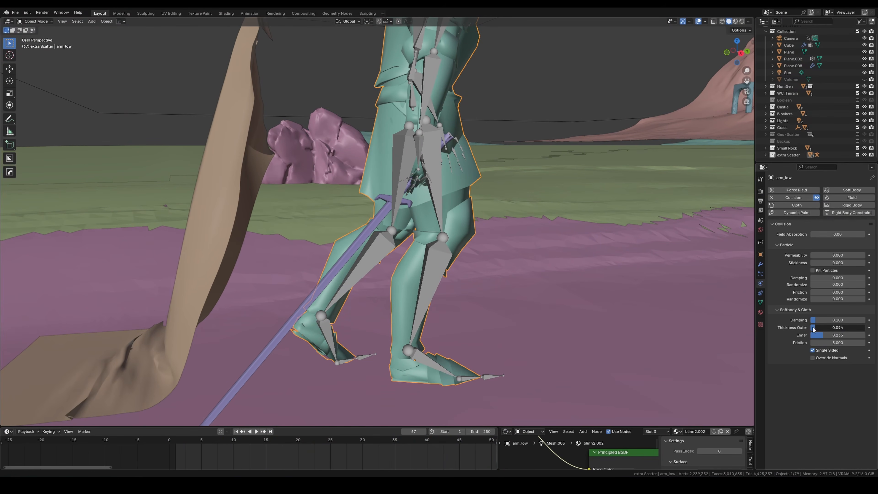
pyautogui.moveTo(815, 327); pyautogui.dragTo(811, 327)
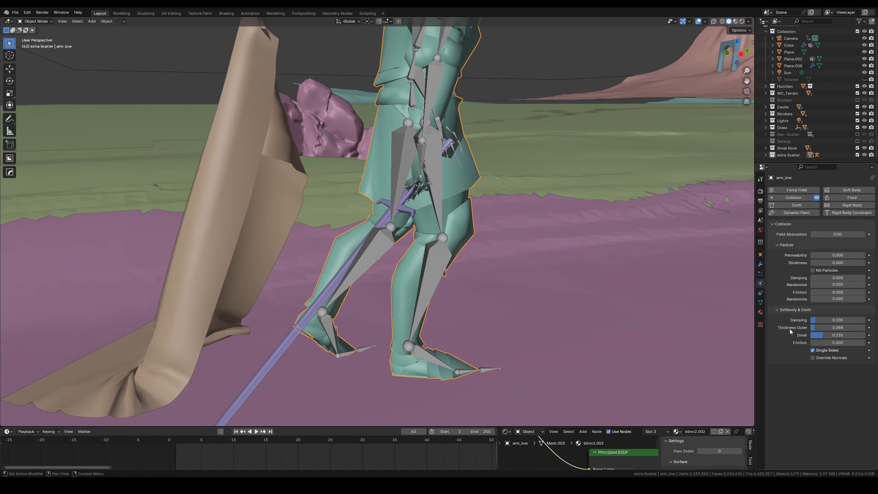
pyautogui.press('space')
pyautogui.click(236, 431)
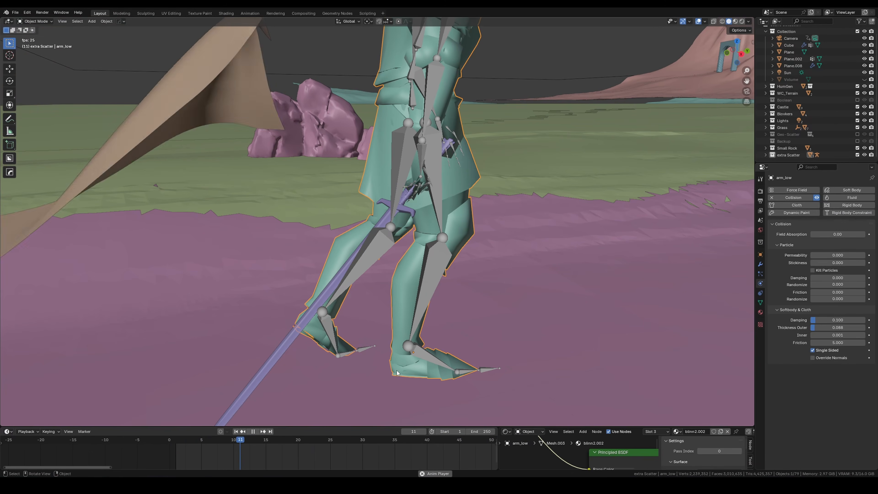
pyautogui.moveTo(397, 363); pyautogui.dragTo(411, 373, button='middle')
pyautogui.press('space')
# Step: Reduce the knight's outer collision thickness to about 0.038 and replay the cape simulation from the start
pyautogui.moveTo(830, 328); pyautogui.dragTo(827, 328)
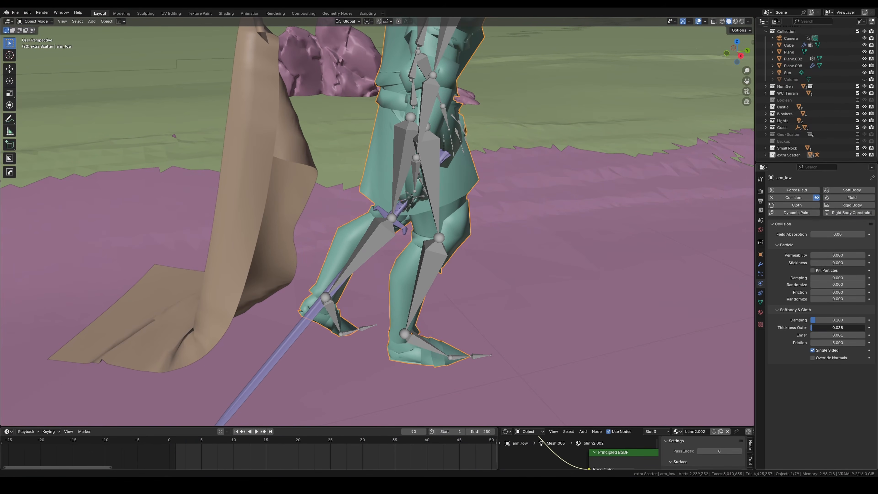
pyautogui.click(236, 431)
pyautogui.press('space')
pyautogui.moveTo(275, 299); pyautogui.dragTo(324, 274, button='middle')
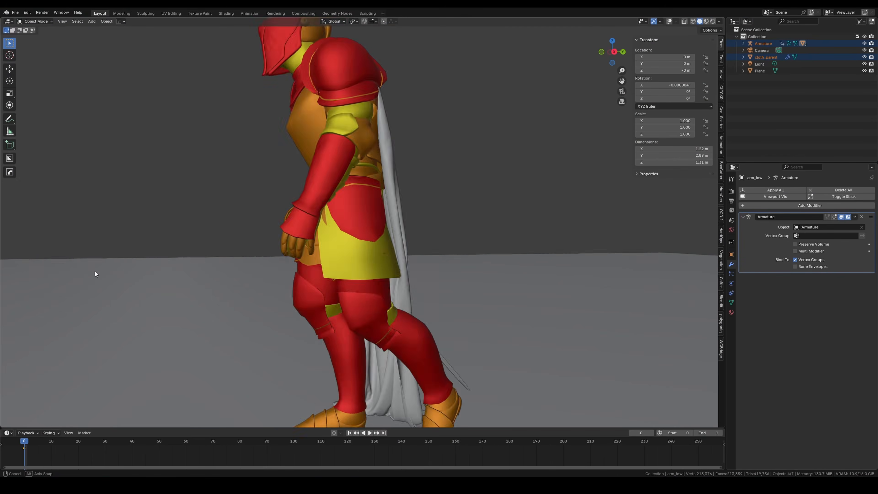
pyautogui.moveTo(294, 266); pyautogui.dragTo(309, 236, button='middle')
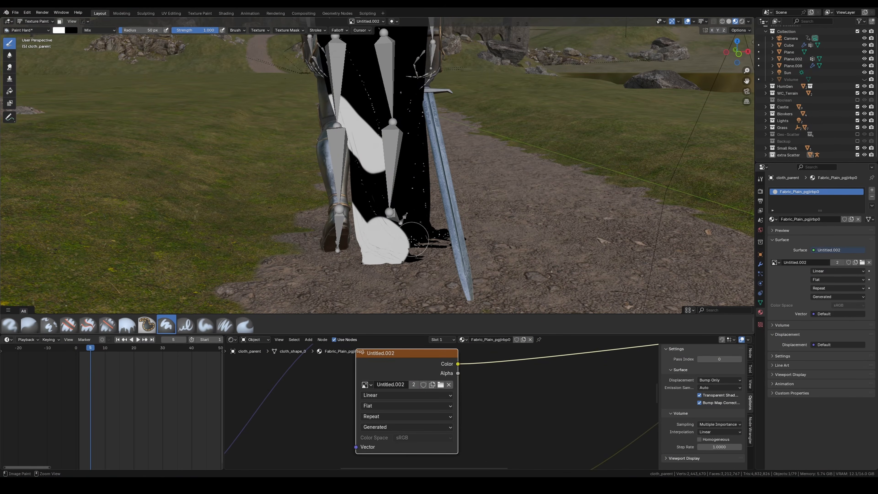
# Step: Paint on the cape's Untitled.002 mask and mix it with the colour ramp to drive the material's alpha
pyautogui.scroll(-5, 400, 237)
pyautogui.moveTo(399, 243); pyautogui.dragTo(389, 245, button='middle')
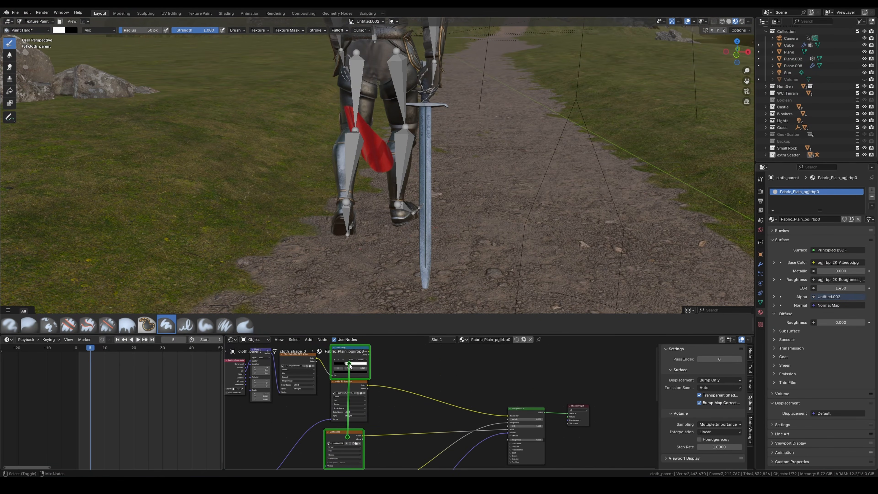
pyautogui.keyDown('ctrl'); pyautogui.keyDown('shift'); pyautogui.moveTo(353, 365); pyautogui.dragTo(354, 366, button='right'); pyautogui.keyUp('shift'); pyautogui.keyUp('ctrl')
pyautogui.click(382, 398)
pyautogui.moveTo(394, 397); pyautogui.dragTo(410, 392)
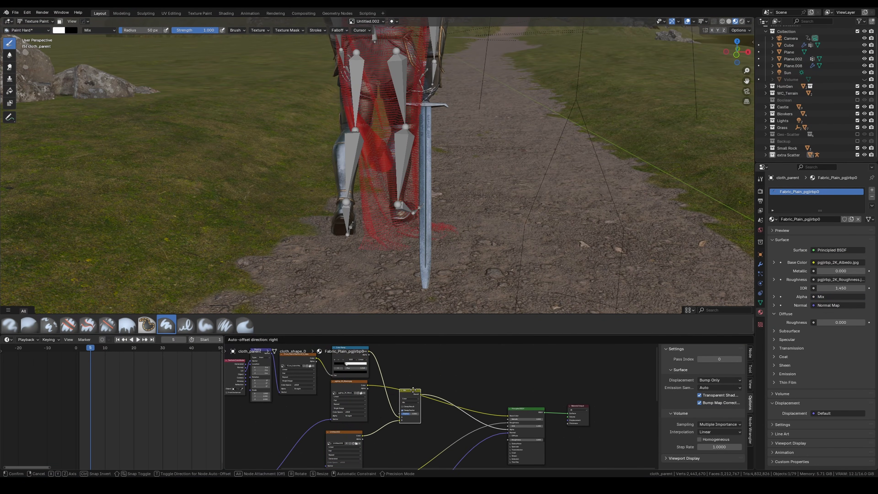
pyautogui.scroll(3, 420, 381)
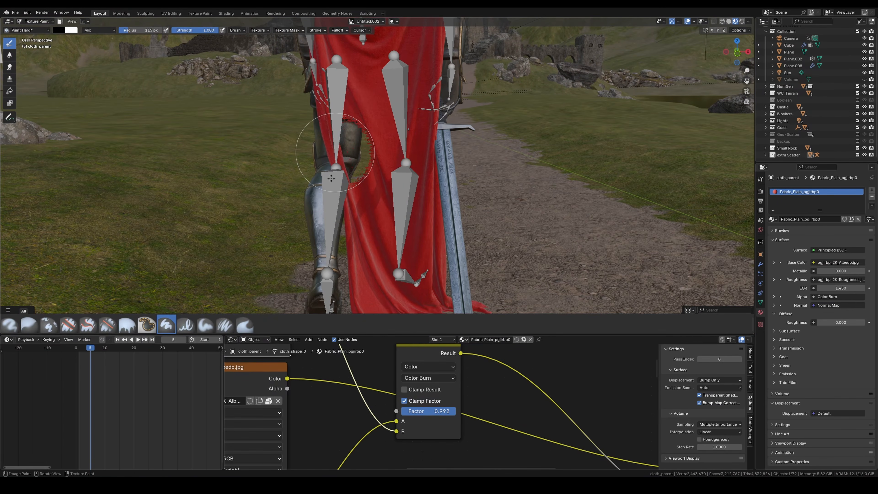
# Step: Paint black on the Untitled.002 mask around the cape's lower edges with a 115 px brush
pyautogui.keyDown('shift'); pyautogui.moveTo(397, 201); pyautogui.dragTo(395, 138, button='middle'); pyautogui.keyUp('shift')
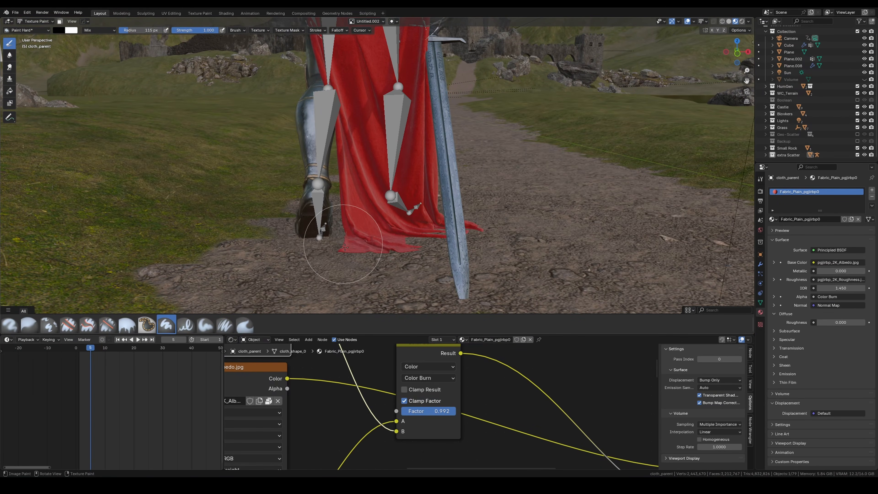
pyautogui.moveTo(354, 207)
pyautogui.mouseDown(button='middle')
pyautogui.moveTo(348, 225)
pyautogui.moveTo(318, 192)
pyautogui.moveTo(291, 194)
pyautogui.mouseUp(button='middle')
pyautogui.scroll(2, 316, 208)
pyautogui.scroll(2, 317, 200)
pyautogui.keyDown('shift'); pyautogui.moveTo(289, 140); pyautogui.dragTo(307, 208, button='middle'); pyautogui.keyUp('shift')
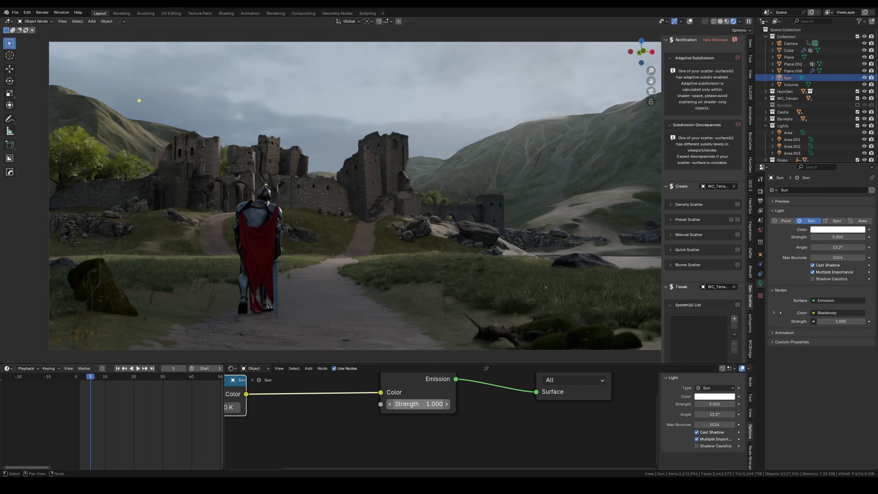
# Step: Replace the fog's Volume Scatter with a Principled Volume, and lower its density from 0.01 to thin the fog
pyautogui.click(296, 417)
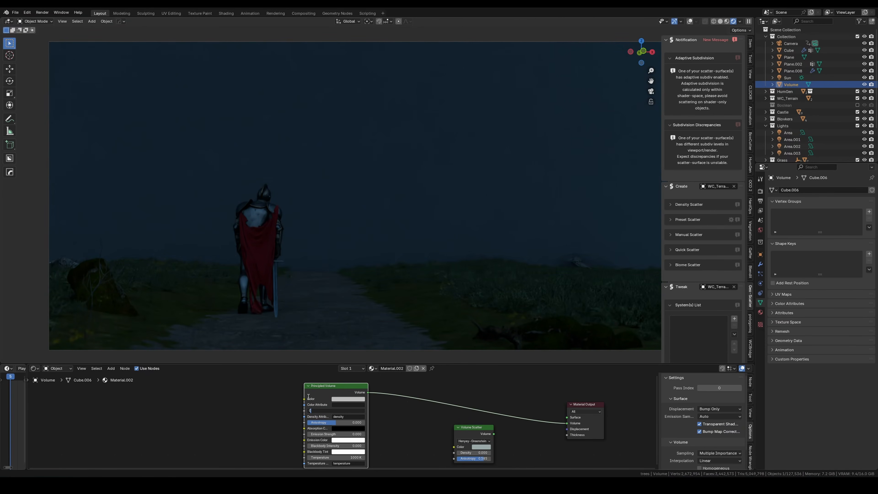
pyautogui.write('.01')
pyautogui.press('Return')
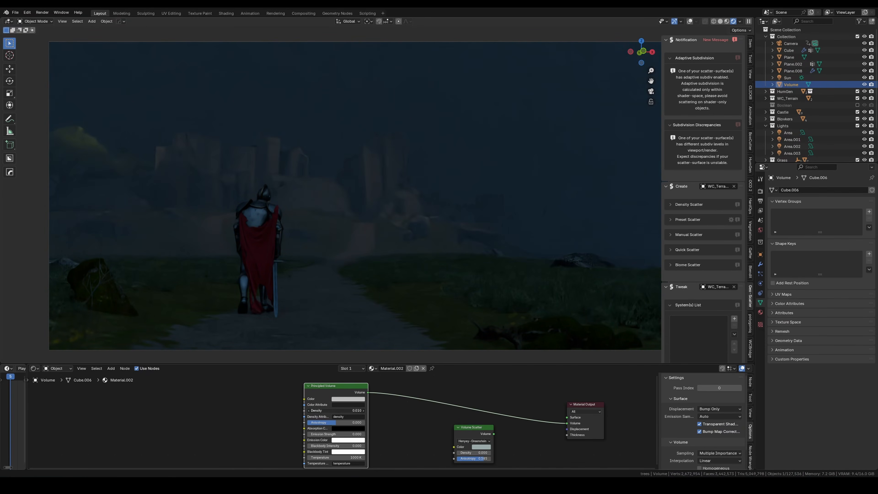
pyautogui.press('BackSpace')
pyautogui.write('01')
pyautogui.press('Return')
pyautogui.scroll(6, 343, 421)
pyautogui.moveTo(343, 422)
pyautogui.mouseDown()
pyautogui.moveTo(369, 422)
pyautogui.moveTo(355, 421)
pyautogui.mouseUp()
pyautogui.write('2')
pyautogui.press('Return')
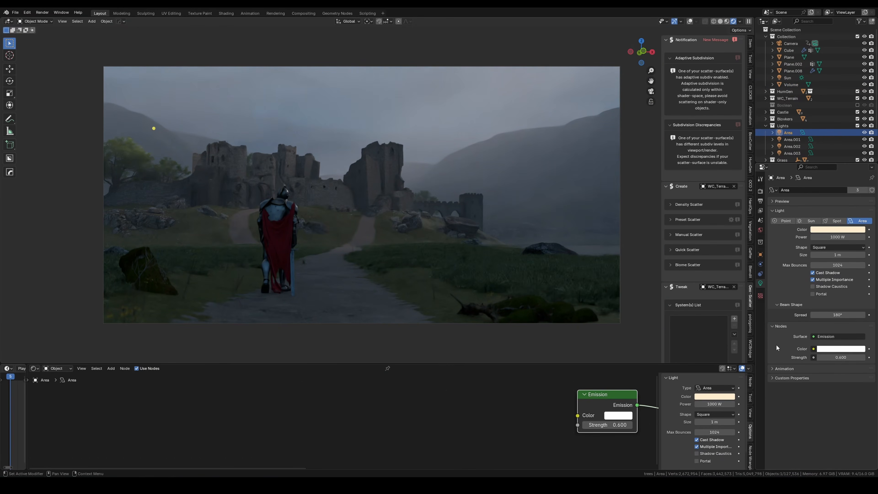
# Step: Change the Area light's colour to pale blue and its emission strength to 0.7
pyautogui.click(822, 231)
pyautogui.click(826, 151)
pyautogui.moveTo(839, 357); pyautogui.dragTo(840, 357)
pyautogui.click(833, 230)
pyautogui.moveTo(832, 202); pyautogui.dragTo(829, 202)
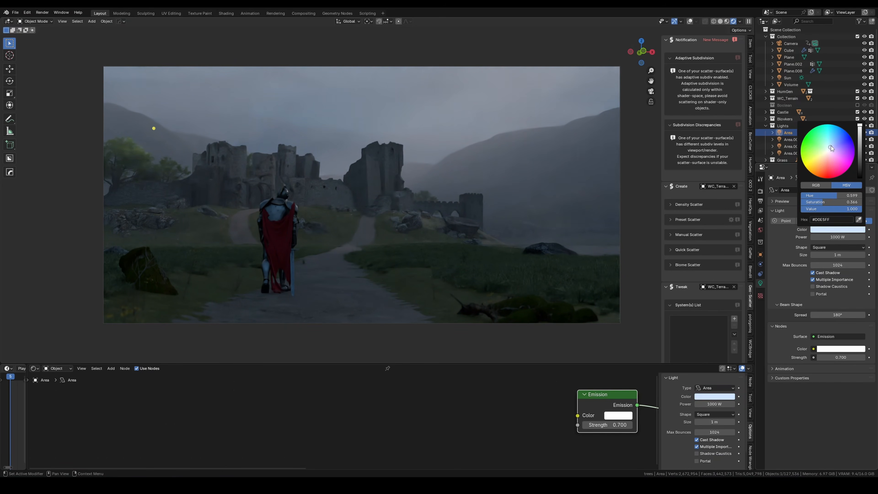
pyautogui.moveTo(830, 145); pyautogui.dragTo(830, 144)
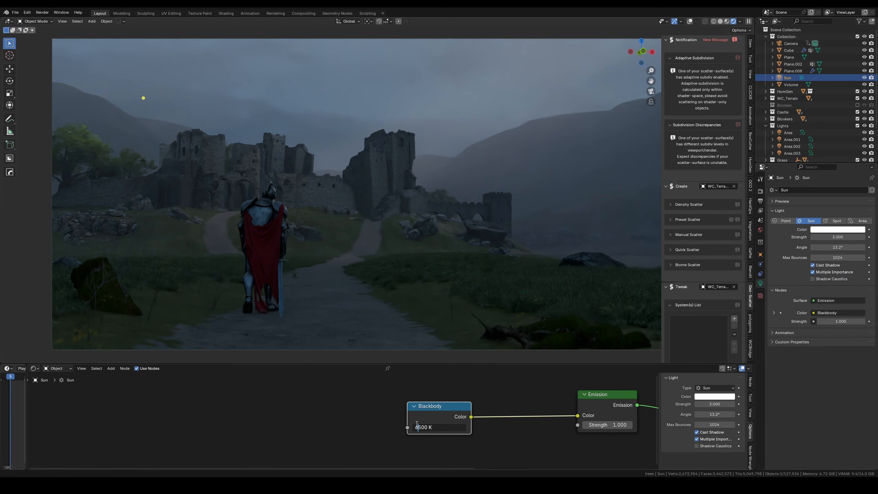
# Step: Set the sun's strength to 4 and its Blackbody temperature to 8000 K
pyautogui.click(429, 426)
pyautogui.write('5')
pyautogui.press('Return')
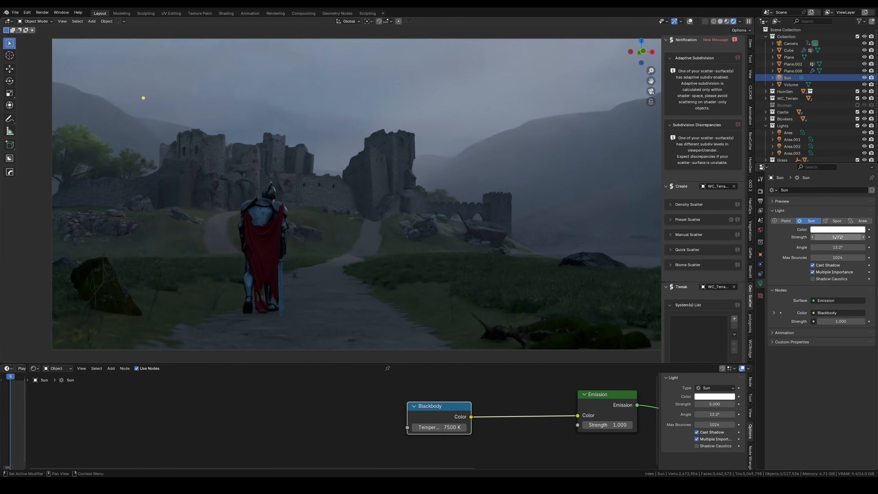
pyautogui.write('4')
pyautogui.press('Return')
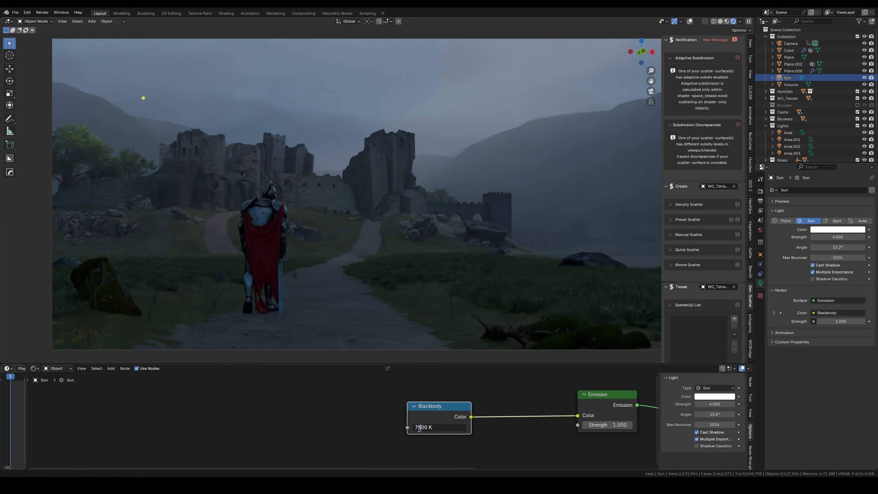
pyautogui.press('Return')
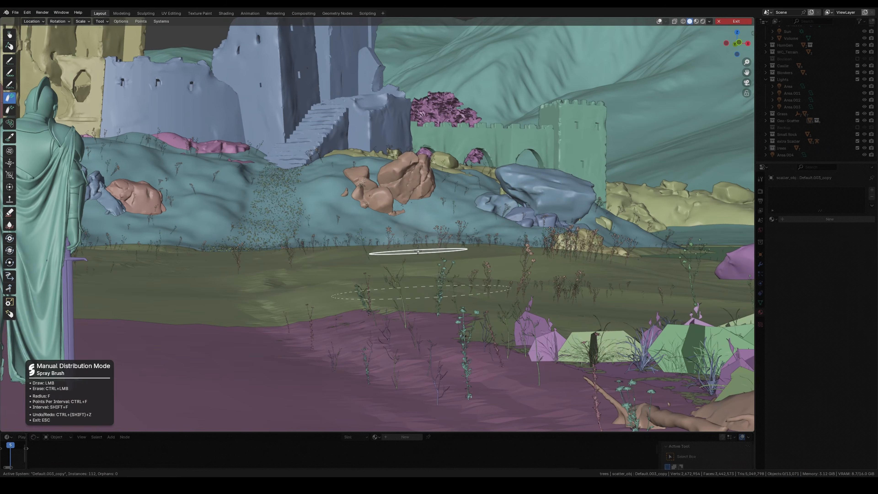
# Step: Spray instances of the Default.003_copy scatter system over the castle hillside and the open meadow
pyautogui.scroll(3, 449, 263)
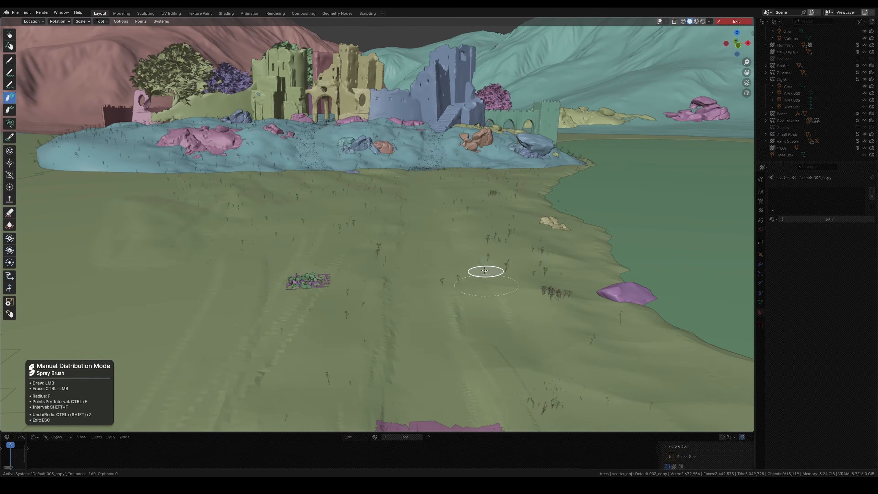
pyautogui.moveTo(485, 270); pyautogui.dragTo(353, 203)
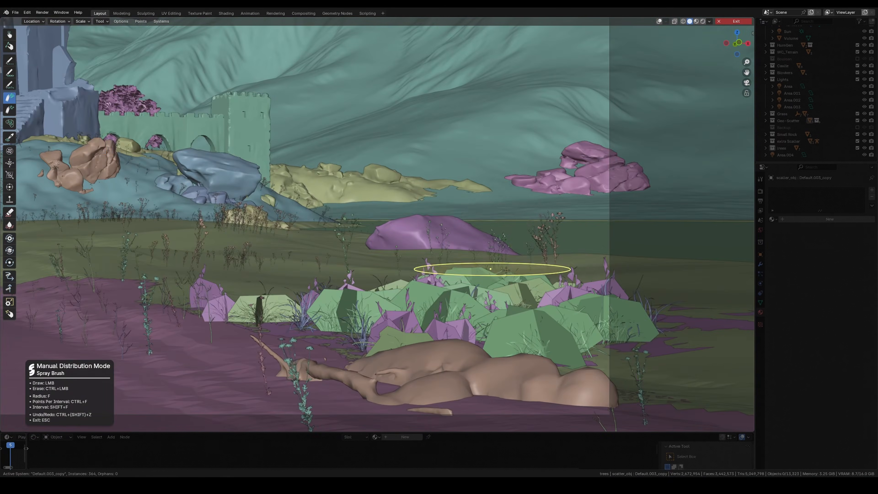
pyautogui.moveTo(507, 270)
pyautogui.mouseDown()
pyautogui.moveTo(402, 268)
pyautogui.moveTo(411, 248)
pyautogui.mouseUp()
pyautogui.moveTo(411, 247)
pyautogui.keyDown('shift'); pyautogui.mouseDown(button='middle')
pyautogui.moveTo(496, 261)
pyautogui.moveTo(750, 263)
pyautogui.mouseUp(button='middle'); pyautogui.keyUp('shift')
pyautogui.moveTo(489, 262); pyautogui.dragTo(433, 261)
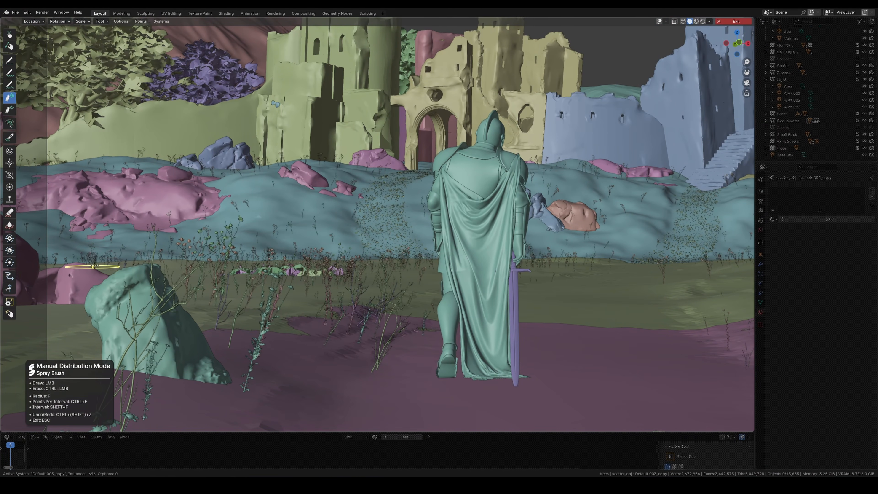
# Step: Spray more plants around the foreground boulder and beside the knight, and leave manual distribution mode
pyautogui.moveTo(82, 269); pyautogui.dragTo(118, 307)
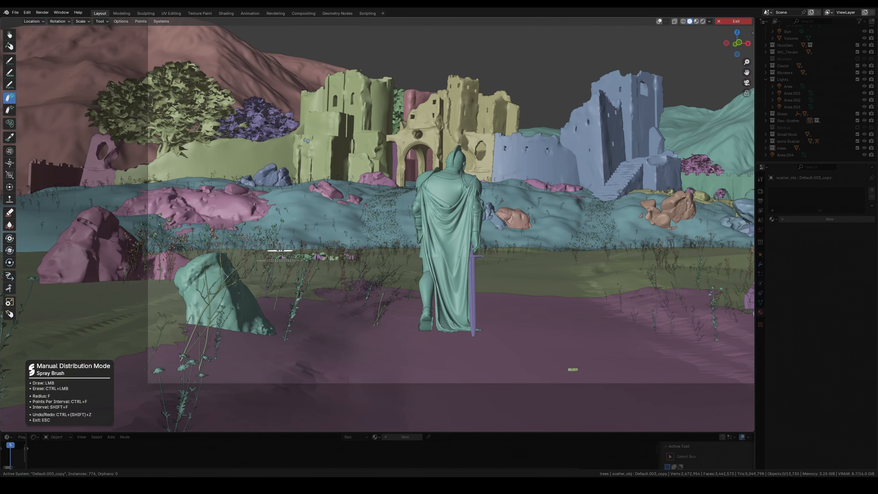
pyautogui.moveTo(149, 306); pyautogui.dragTo(193, 307)
pyautogui.keyDown('shift'); pyautogui.moveTo(546, 251); pyautogui.dragTo(484, 262, button='middle'); pyautogui.keyUp('shift')
pyautogui.click(738, 21)
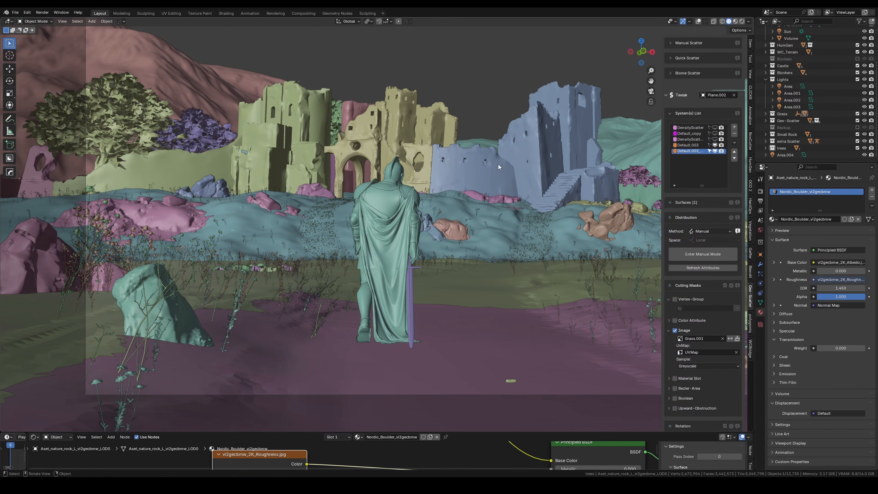
# Step: Hide the sidebar and check the whole camera composition in rendered shading
pyautogui.press('n')
pyautogui.scroll(-2, 677, 162)
pyautogui.keyDown('shift'); pyautogui.moveTo(704, 150); pyautogui.dragTo(601, 196, button='middle'); pyautogui.keyUp('shift')
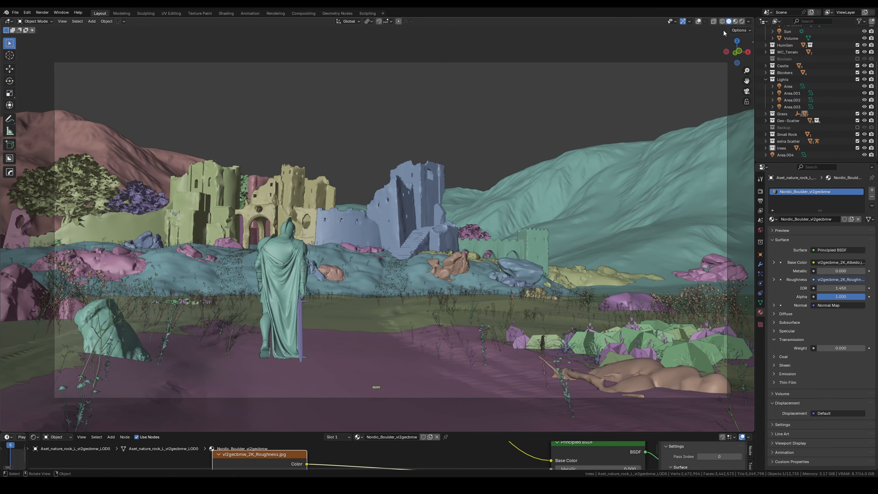
pyautogui.click(741, 21)
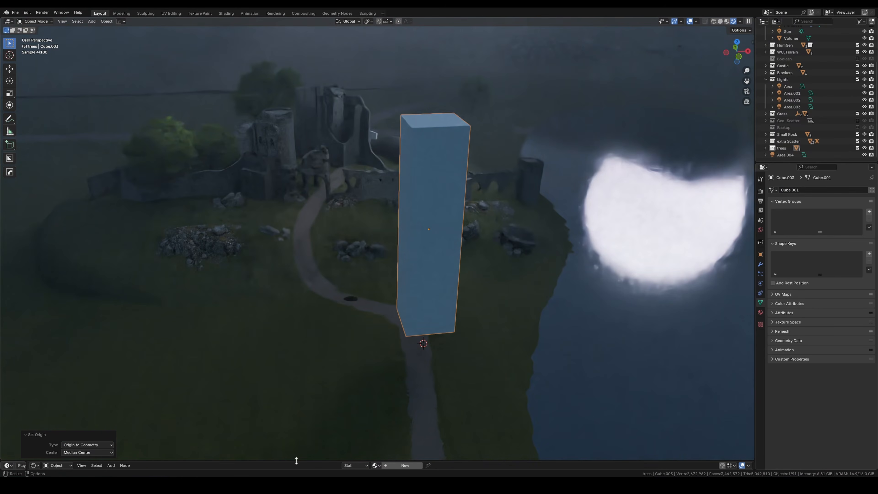
# Step: Enlarge the shader editor and create a new material for the tall box above the path
pyautogui.moveTo(296, 460); pyautogui.dragTo(296, 332)
pyautogui.click(404, 335)
pyautogui.rightClick(394, 410)
pyautogui.press('s')
pyautogui.rightClick(441, 401)
pyautogui.press('Home')
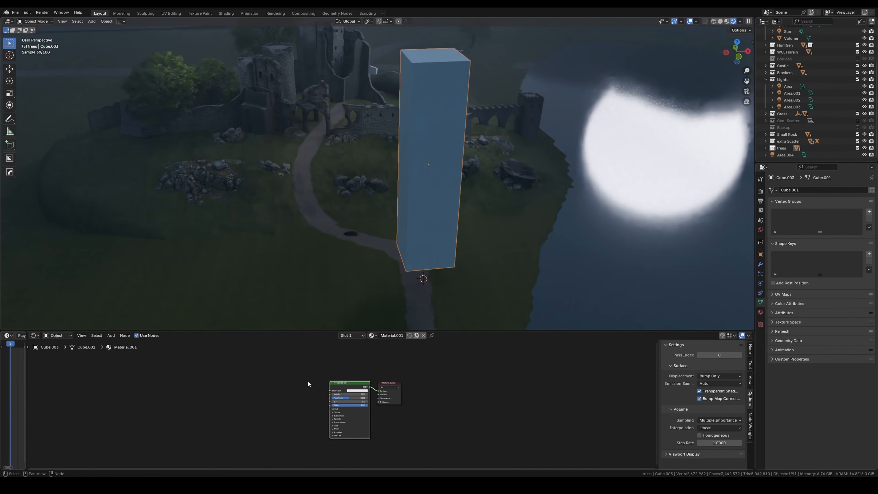
# Step: Replace the box's default shader with a Gradient Texture connected to the material output, using the Spherical type
pyautogui.hotkey('shift', 'a')
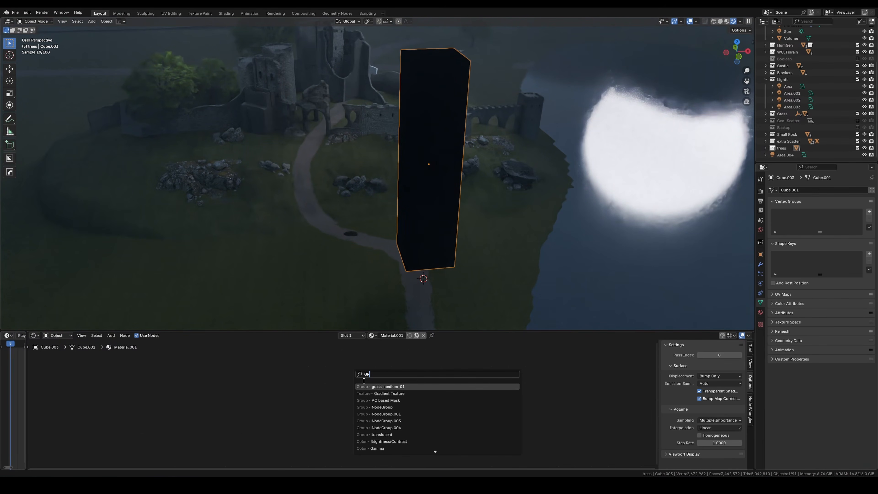
pyautogui.click(366, 393)
pyautogui.click(336, 390)
pyautogui.keyDown('ctrl'); pyautogui.keyDown('shift'); pyautogui.click(337, 391); pyautogui.keyUp('shift'); pyautogui.keyUp('ctrl')
pyautogui.click(341, 397)
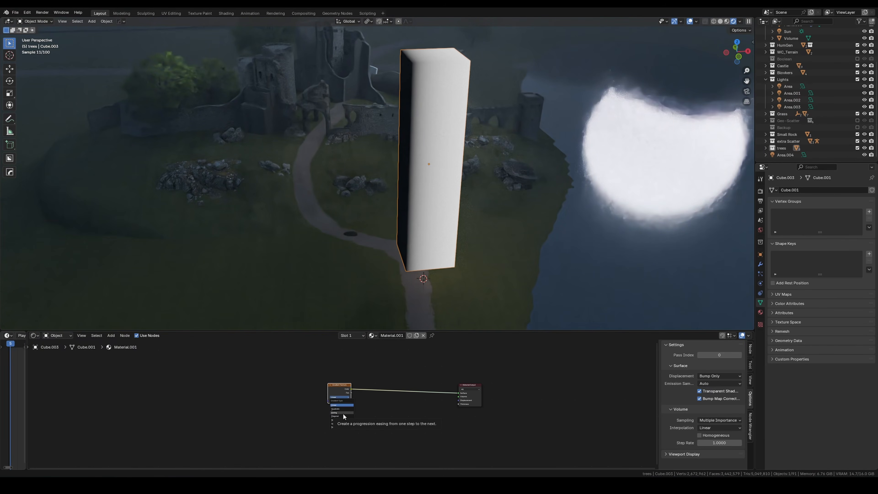
pyautogui.moveTo(343, 414); pyautogui.dragTo(425, 419, button='middle')
pyautogui.scroll(6, 425, 419)
pyautogui.click(459, 405)
pyautogui.click(458, 441)
# Step: Add Texture Coordinate and Mapping nodes to the gradient and set the mapping location to -1 m on each axis
pyautogui.hotkey('ctrl', 't')
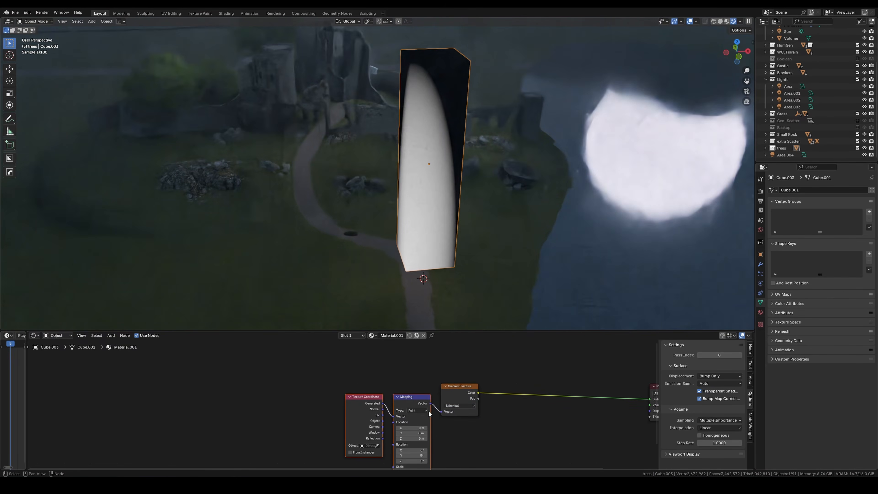
pyautogui.moveTo(400, 396); pyautogui.dragTo(345, 374)
pyautogui.moveTo(357, 405); pyautogui.dragTo(338, 406)
pyautogui.click(359, 410)
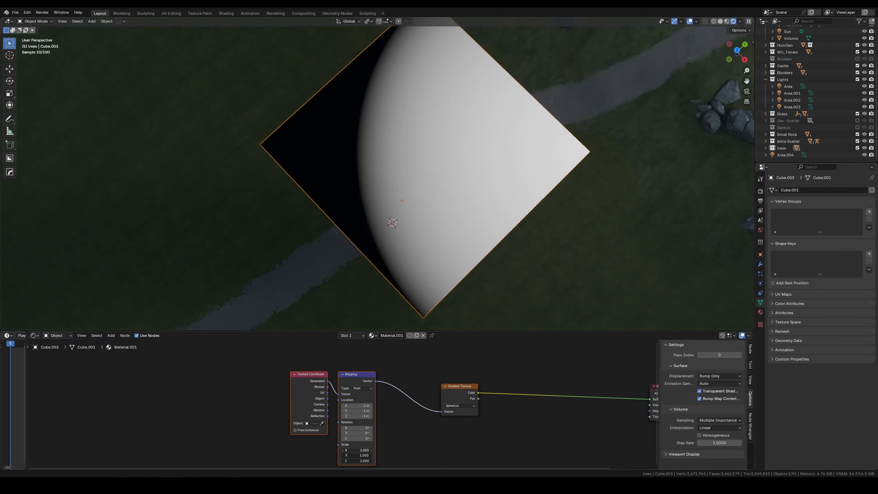
# Step: Set the mapping scale to 1.85 on every axis and feed the gradient color into the material output's Volume
pyautogui.moveTo(356, 460); pyautogui.dragTo(375, 460)
pyautogui.moveTo(569, 396); pyautogui.dragTo(538, 393)
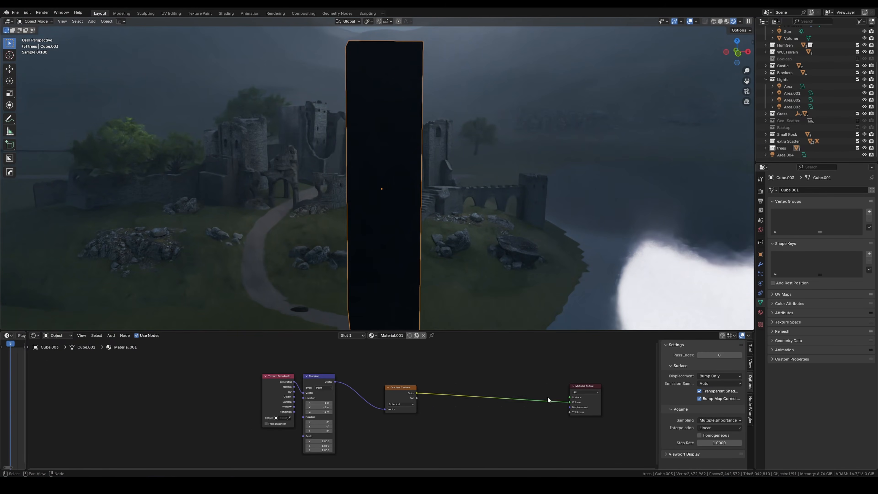
# Step: Insert an Emission shader between the Gradient Texture and the material output and set its strength to 0.1
pyautogui.hotkey('shift', 'a')
pyautogui.write('em')
pyautogui.press('Return')
pyautogui.click(472, 389)
pyautogui.click(486, 406)
pyautogui.write('0.1')
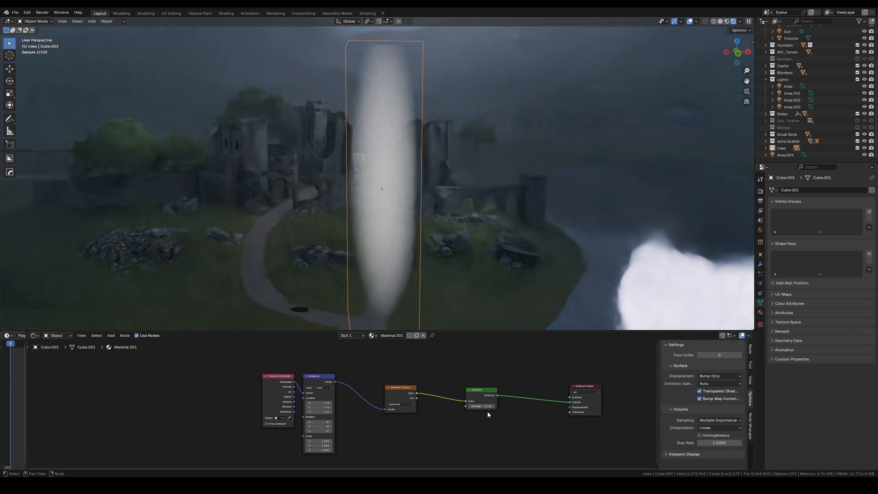
pyautogui.press('Return')
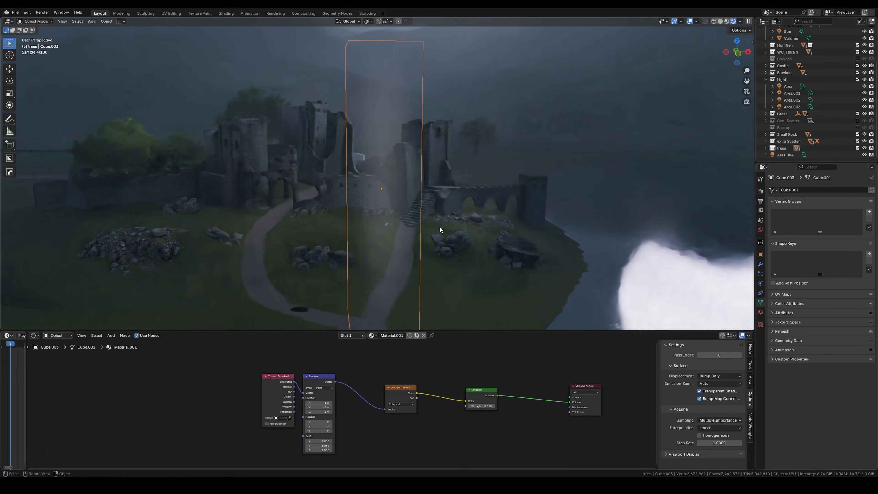
# Step: Tilt the tall box by about 19° in the camera view and set its emission strength to 0.02
pyautogui.press('KP_0')
pyautogui.press('r')
pyautogui.click(454, 239)
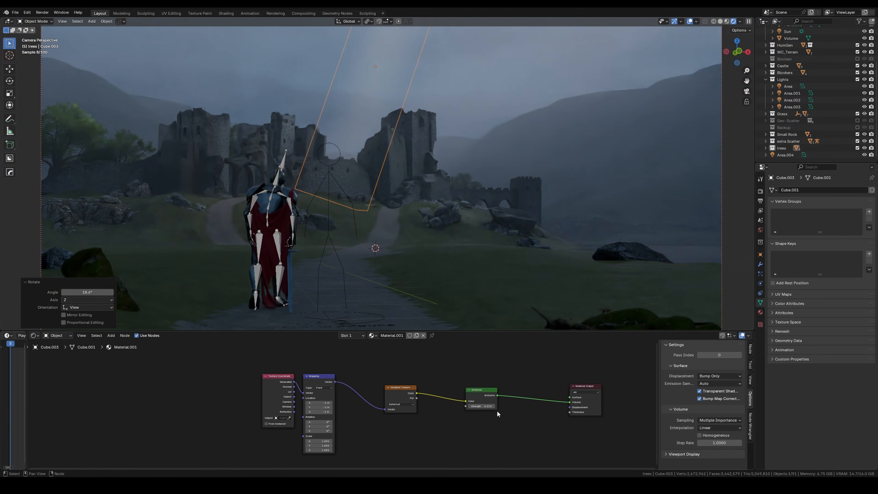
pyautogui.click(483, 401)
pyautogui.write('0.02')
pyautogui.press('Return')
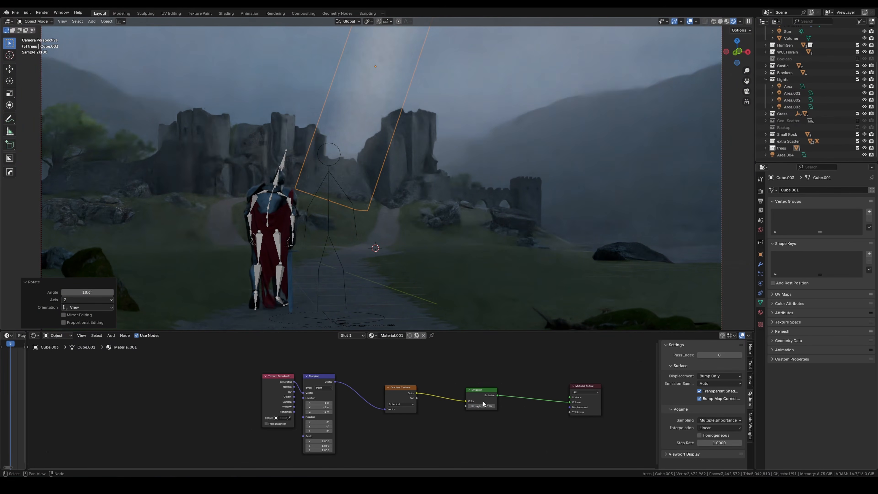
# Step: Insert a Color Ramp between the Gradient Texture and Emission, and tint its white stop pale blue
pyautogui.scroll(2, 451, 402)
pyautogui.hotkey('shift', 'a')
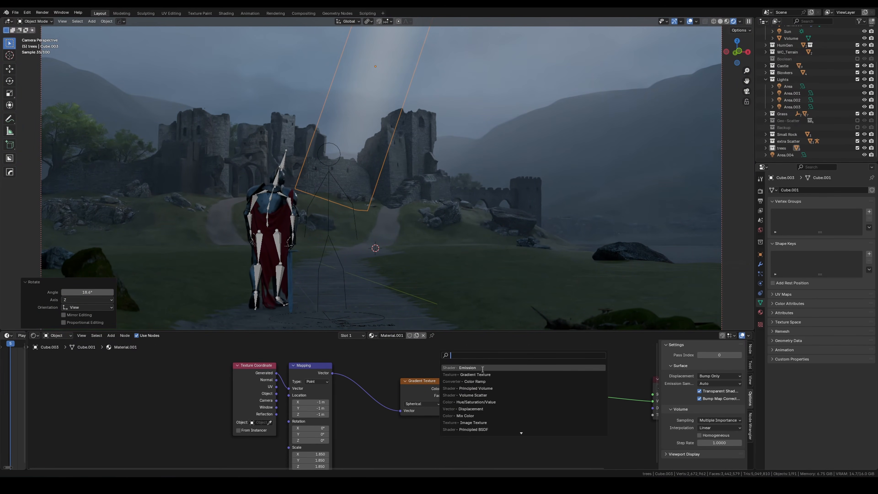
pyautogui.write('c')
pyautogui.click(476, 367)
pyautogui.click(505, 388)
pyautogui.click(524, 417)
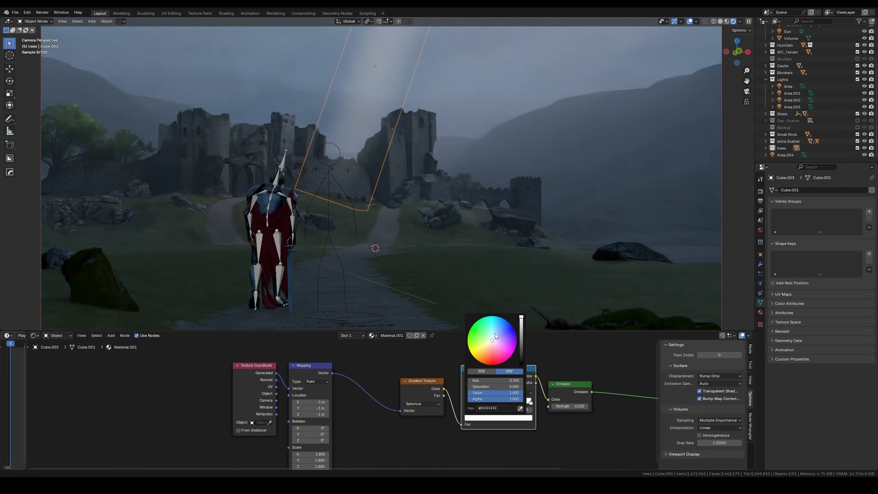
pyautogui.click(495, 335)
# Step: Resize the light-ray box and compare the scene with the gODRAYS collection hidden and shown
pyautogui.moveTo(470, 179); pyautogui.dragTo(394, 211, button='middle')
pyautogui.press('s')
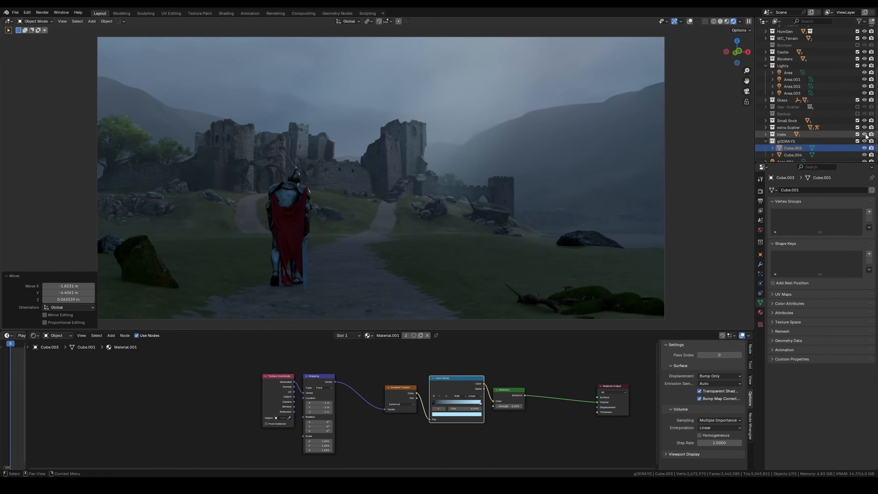
pyautogui.click(864, 141)
pyautogui.click(864, 141)
pyautogui.click(864, 141)
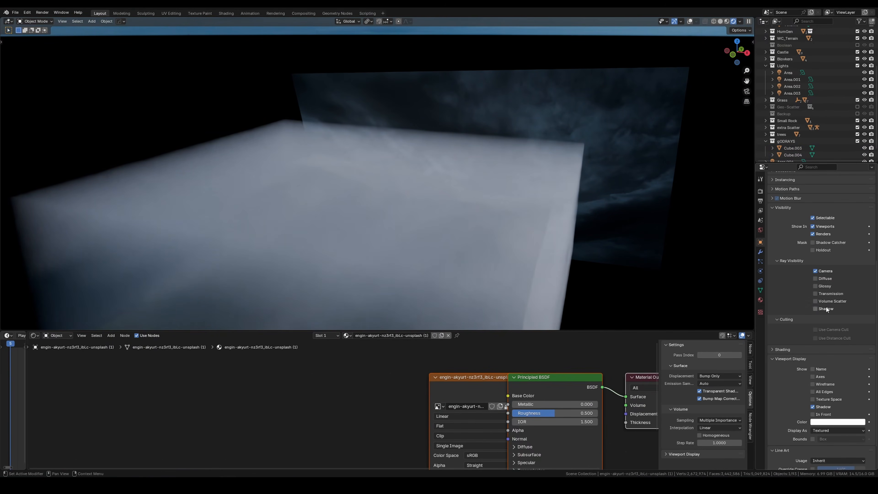
# Step: Connect the sky image's color to the Principled BSDF's emission color and raise the emission strength
pyautogui.moveTo(432, 377); pyautogui.dragTo(219, 373)
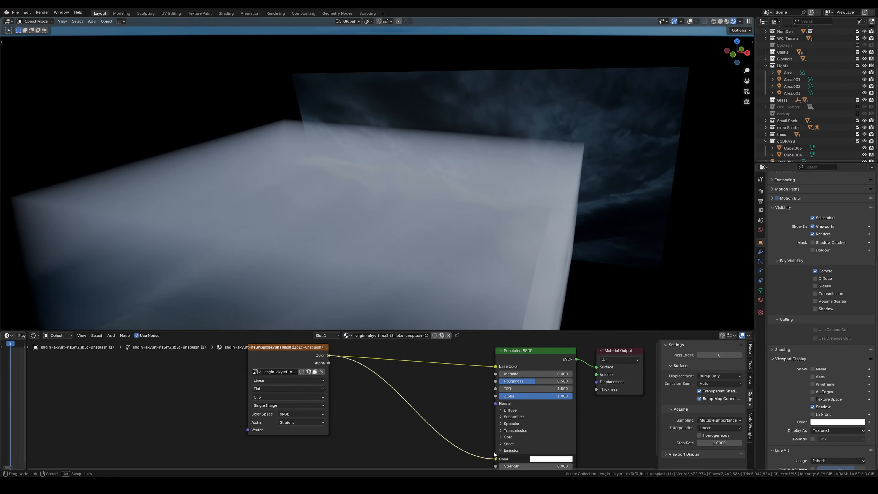
pyautogui.moveTo(494, 455); pyautogui.dragTo(495, 459)
pyautogui.moveTo(498, 457); pyautogui.dragTo(491, 411, button='middle')
pyautogui.moveTo(529, 420); pyautogui.dragTo(557, 421)
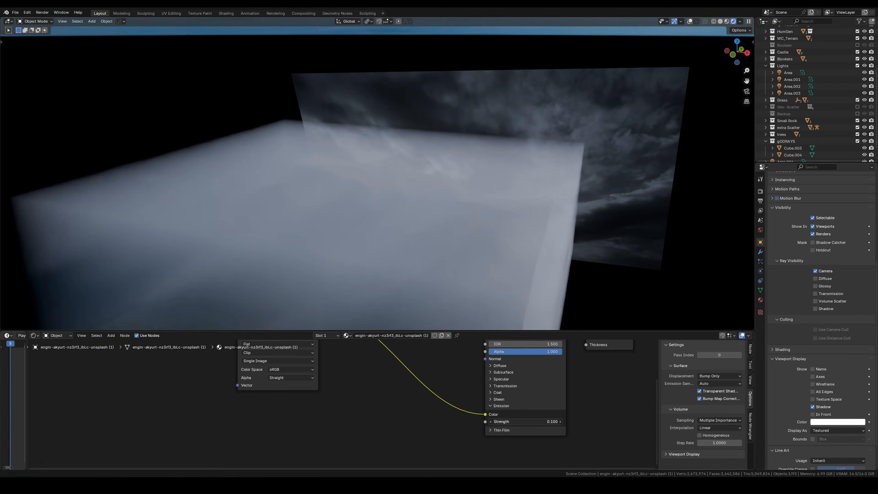
# Step: Add a reroute point that feeds the sky image's color into both base color and emission, spacing out the nodes
pyautogui.moveTo(463, 380); pyautogui.dragTo(468, 438, button='middle')
pyautogui.keyDown('shift'); pyautogui.moveTo(396, 367); pyautogui.dragTo(398, 380, button='right'); pyautogui.keyUp('shift')
pyautogui.moveTo(398, 375); pyautogui.dragTo(460, 380)
pyautogui.moveTo(311, 363); pyautogui.dragTo(277, 371)
# Step: Insert a Hue/Saturation/Value node and a Multiply Mix Color node between the sky image and the reroute point
pyautogui.hotkey('shift', 'a')
pyautogui.write('hue')
pyautogui.press('Return')
pyautogui.click(388, 372)
pyautogui.hotkey('shift', 'a')
pyautogui.write('mix')
pyautogui.press('Return')
# Step: Tint the Multiply node's B color light blue and set the sky's emission strength to 5.1
pyautogui.click(357, 441)
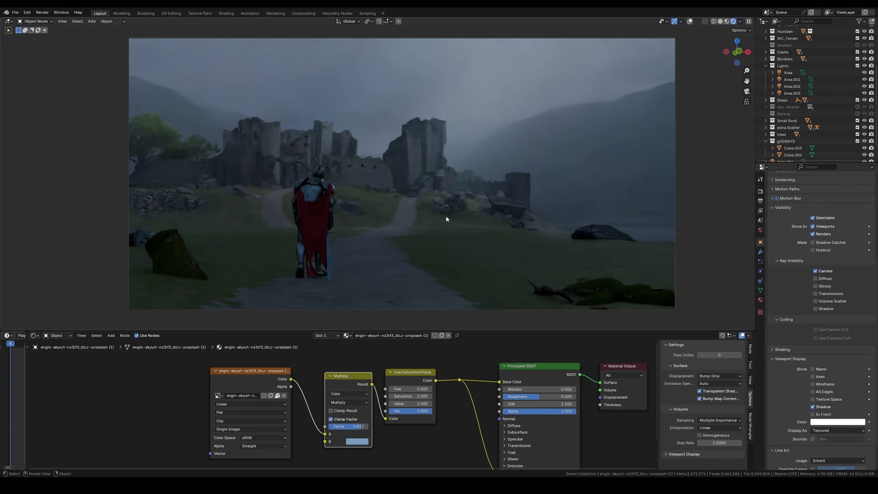
pyautogui.moveTo(346, 397); pyautogui.dragTo(323, 368, button='middle')
pyautogui.moveTo(525, 450); pyautogui.dragTo(493, 450)
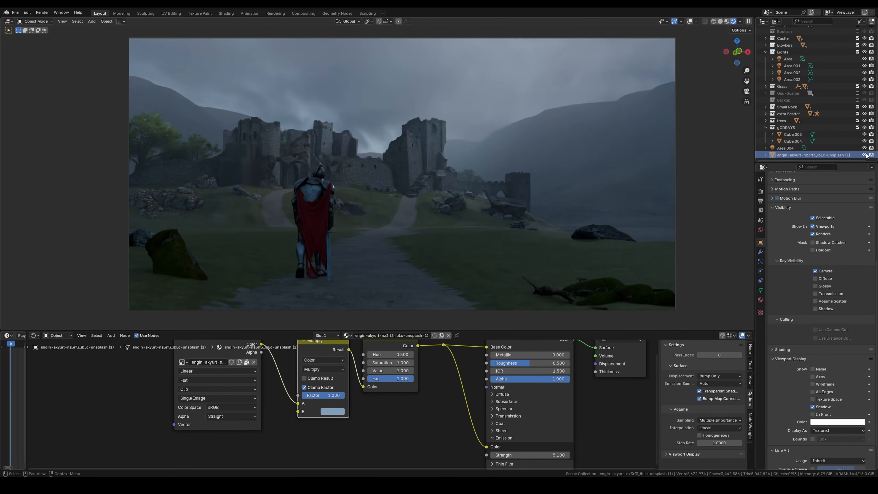
# Step: Compare the camera view with the sky image plane hidden and shown
pyautogui.click(865, 155)
pyautogui.click(865, 155)
pyautogui.scroll(2, 429, 136)
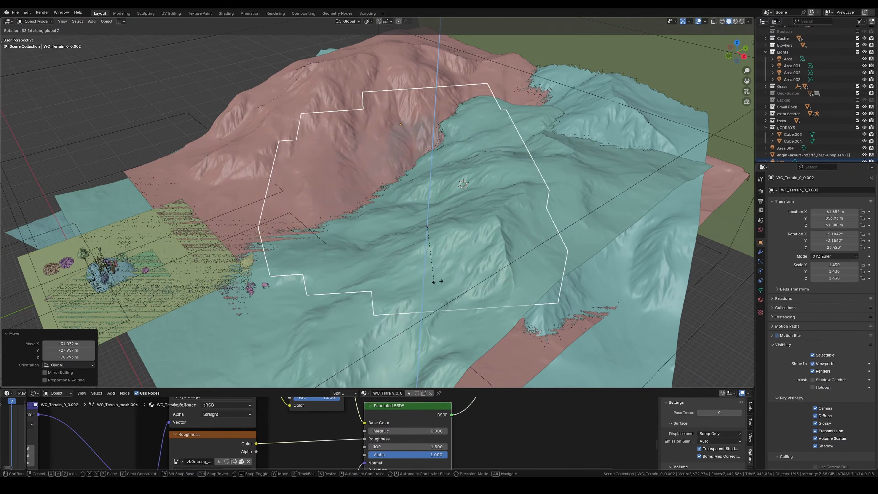
# Step: Select the Fog volume on the mountainside and move it into the camera view beside the castle
pyautogui.moveTo(429, 173); pyautogui.dragTo(449, 208, button='middle')
pyautogui.moveTo(460, 388); pyautogui.dragTo(460, 303)
pyautogui.click(506, 201)
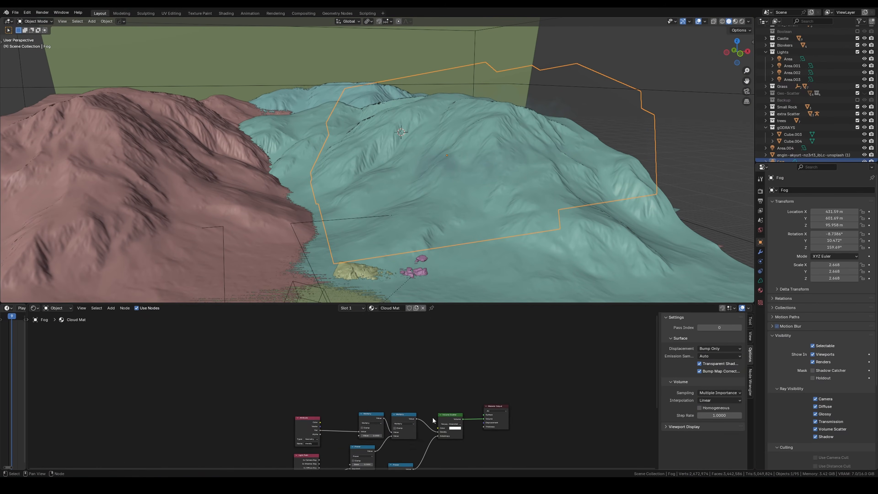
pyautogui.scroll(2, 427, 411)
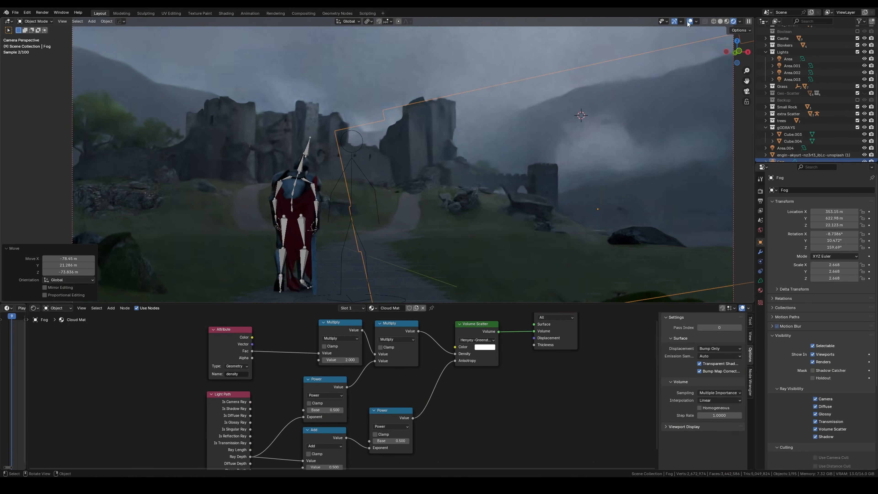
pyautogui.press('g')
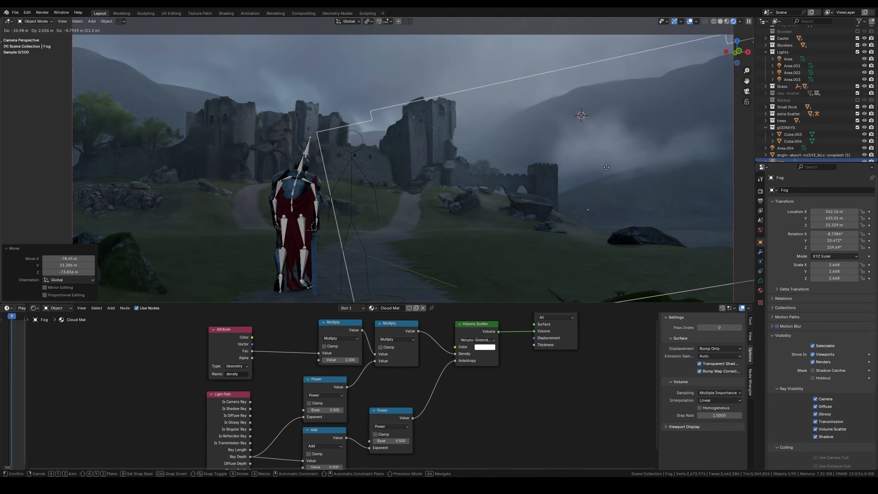
pyautogui.click(532, 181)
# Step: Make a linked duplicate of the fog volume and hide the scene-wide Volume object in the viewport
pyautogui.click(689, 21)
pyautogui.click(690, 22)
pyautogui.moveTo(603, 137); pyautogui.dragTo(535, 159, button='middle')
pyautogui.hotkey('alt', 'd')
pyautogui.rightClick(349, 183)
pyautogui.scroll(-4, 349, 183)
pyautogui.scroll(3, 829, 69)
pyautogui.click(864, 52)
# Step: Place another linked fog copy horizontally, scale it by about 0.82, and position the small fog volume low among the castle rocks
pyautogui.hotkey('alt', 'd')
pyautogui.hotkey('shift', 'z')
pyautogui.click(449, 192)
pyautogui.press('s')
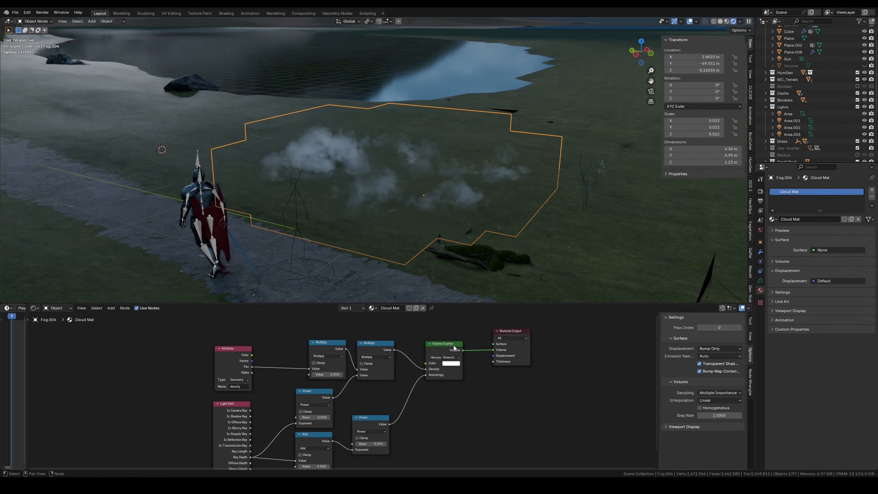
pyautogui.click(451, 363)
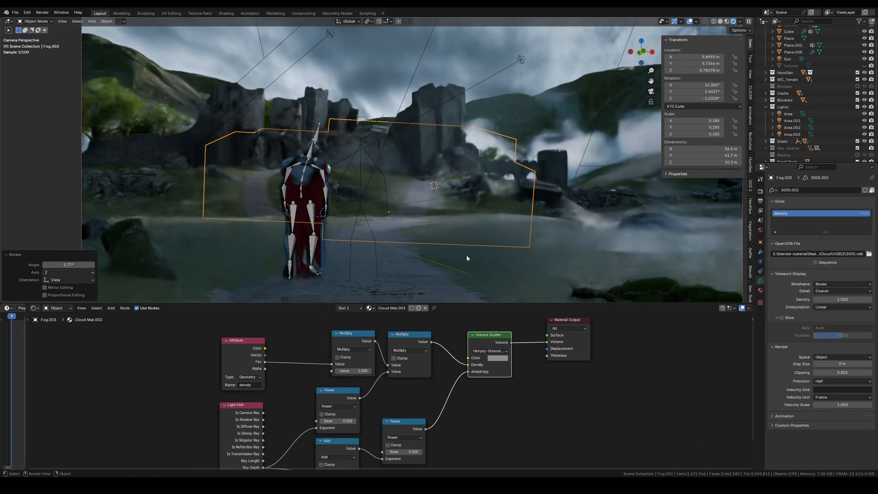
pyautogui.press('g')
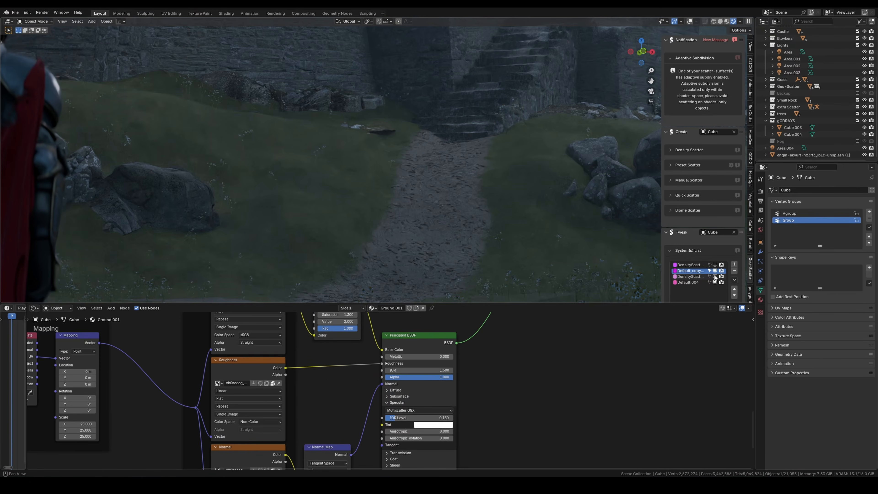
# Step: Enable viewport display of the selected ground scatter system and paint its image mask on the slope below the castle
pyautogui.click(714, 271)
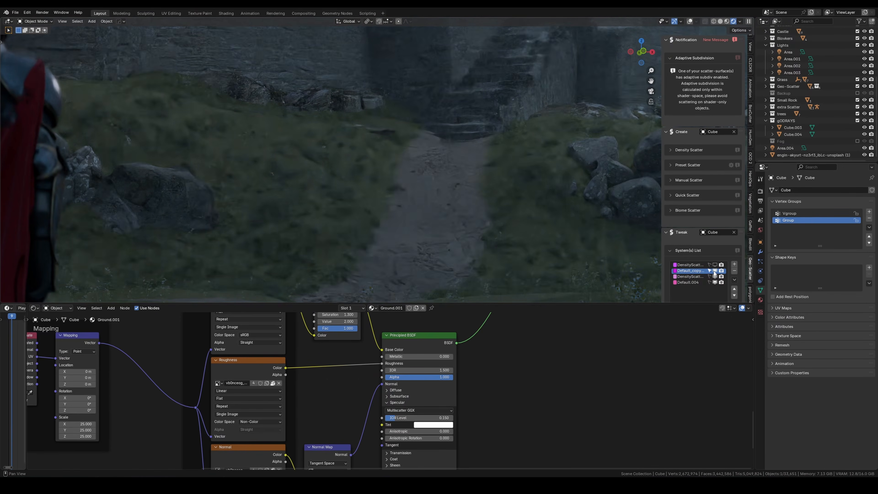
pyautogui.keyDown('shift'); pyautogui.moveTo(515, 206); pyautogui.dragTo(750, 271, button='middle'); pyautogui.keyUp('shift')
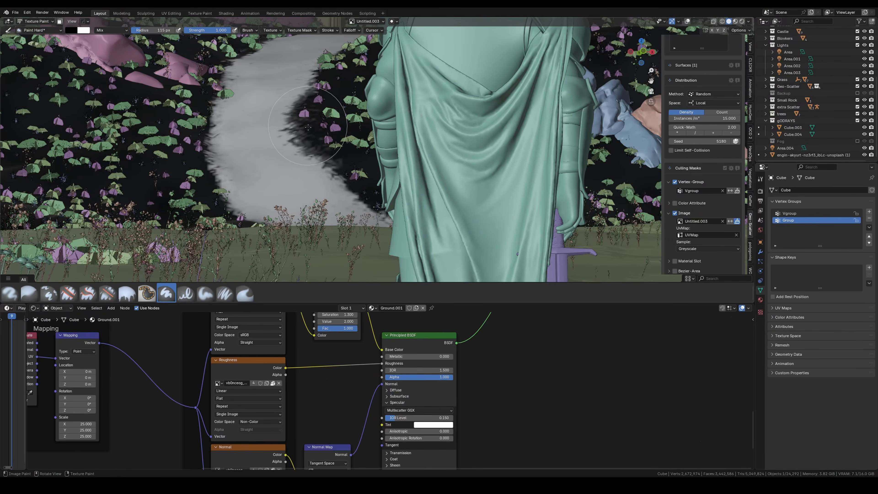
pyautogui.press('x')
pyautogui.moveTo(308, 127); pyautogui.dragTo(330, 151)
pyautogui.keyDown('shift'); pyautogui.moveTo(311, 128); pyautogui.dragTo(383, 153, button='middle'); pyautogui.keyUp('shift')
pyautogui.press('x')
pyautogui.moveTo(224, 117); pyautogui.dragTo(269, 58)
# Step: Refine the painted scatter mask along the path's edges and return to Object Mode
pyautogui.scroll(-5, 346, 125)
pyautogui.scroll(7, 379, 127)
pyautogui.keyDown('ctrl'); pyautogui.moveTo(379, 127); pyautogui.dragTo(406, 85); pyautogui.keyUp('ctrl')
pyautogui.scroll(4, 406, 84)
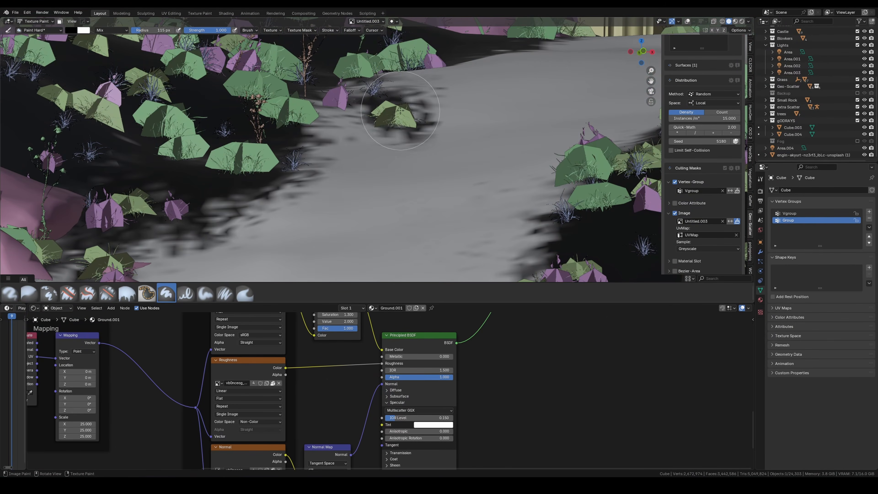
pyautogui.moveTo(409, 114); pyautogui.dragTo(390, 95)
pyautogui.scroll(-4, 415, 128)
pyautogui.hotkey('ctrl', 'Tab')
pyautogui.click(429, 126)
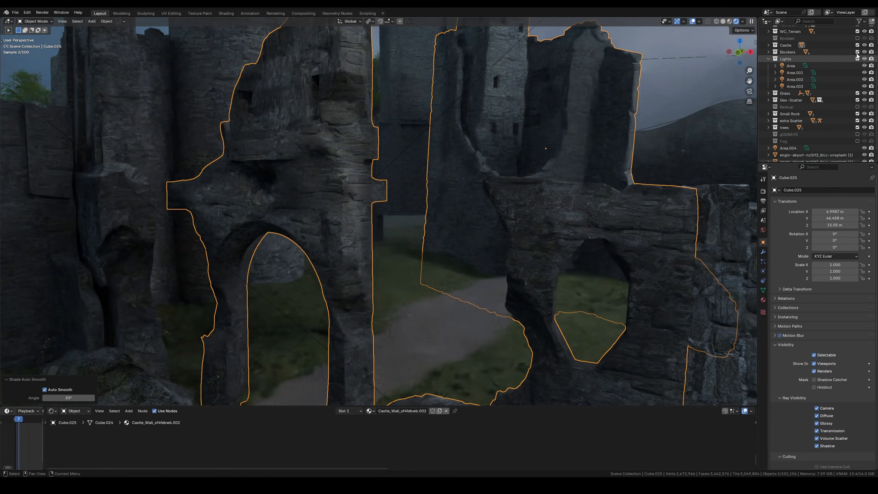
# Step: Lower the threshold of the compositor's Fog Glow Glare node
pyautogui.scroll(3, 406, 174)
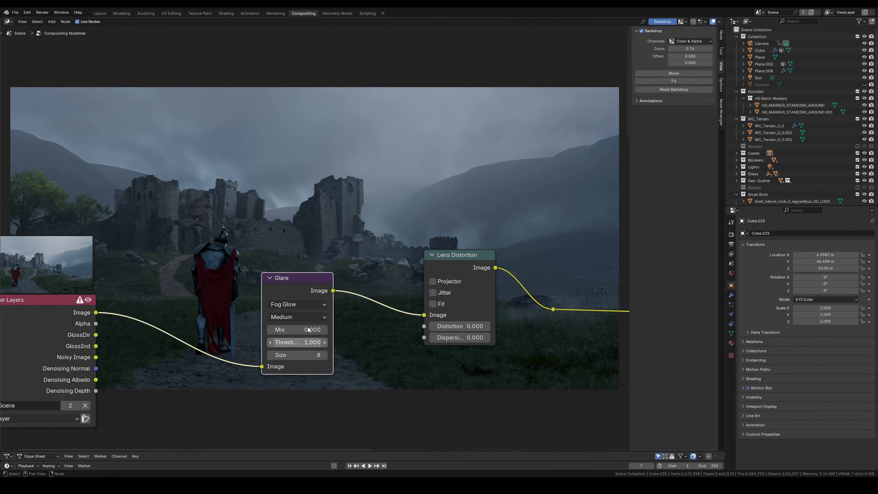
pyautogui.moveTo(294, 342); pyautogui.dragTo(269, 342)
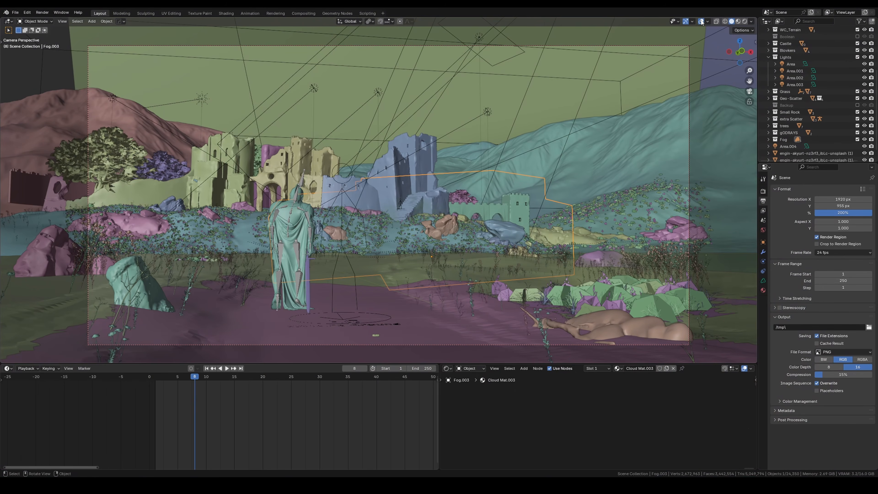
# Step: Annotate the castle stairs with a sketched figure on the landing, a line down the steps and an arched shape beside it
pyautogui.click(701, 21)
pyautogui.keyDown('shift'); pyautogui.moveTo(406, 196); pyautogui.dragTo(409, 205, button='middle'); pyautogui.keyUp('shift')
pyautogui.scroll(4, 409, 205)
pyautogui.keyDown('shift'); pyautogui.moveTo(334, 178); pyautogui.dragTo(353, 153, button='middle'); pyautogui.keyUp('shift')
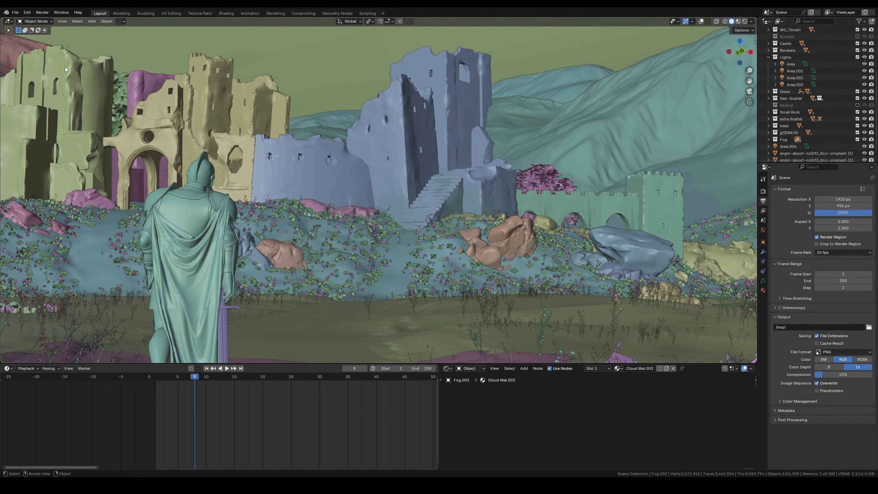
pyautogui.press('t')
pyautogui.click(9, 119)
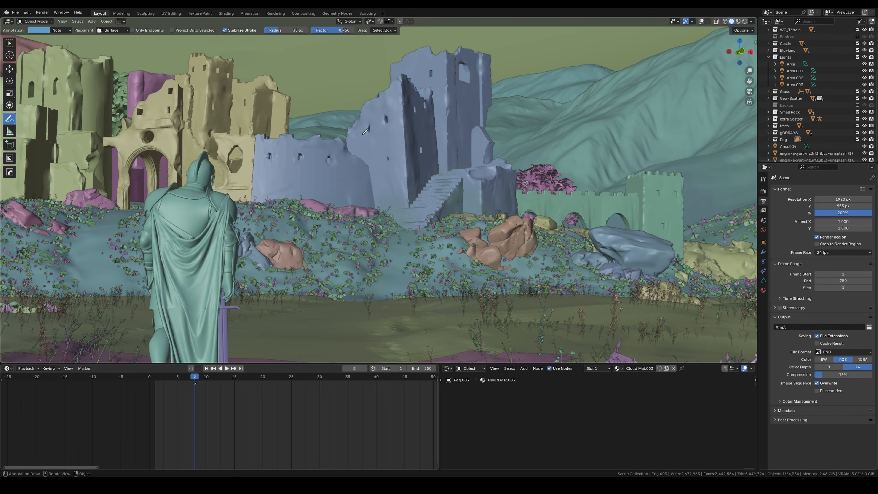
pyautogui.click(702, 22)
pyautogui.scroll(6, 549, 109)
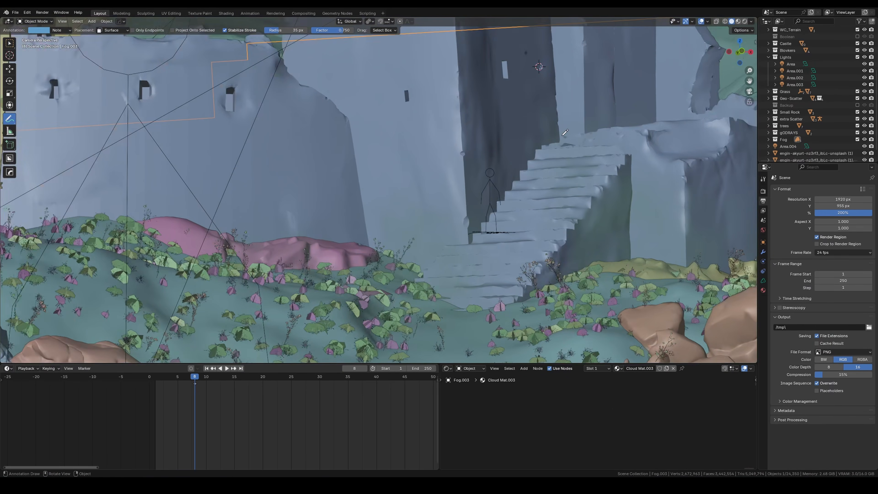
pyautogui.keyDown('shift'); pyautogui.moveTo(549, 110); pyautogui.dragTo(464, 179, button='middle'); pyautogui.keyUp('shift')
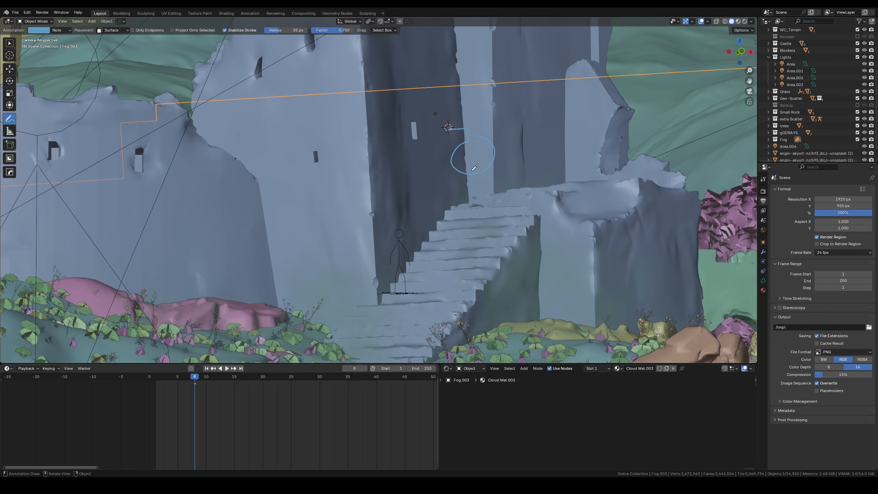
pyautogui.scroll(-5, 494, 200)
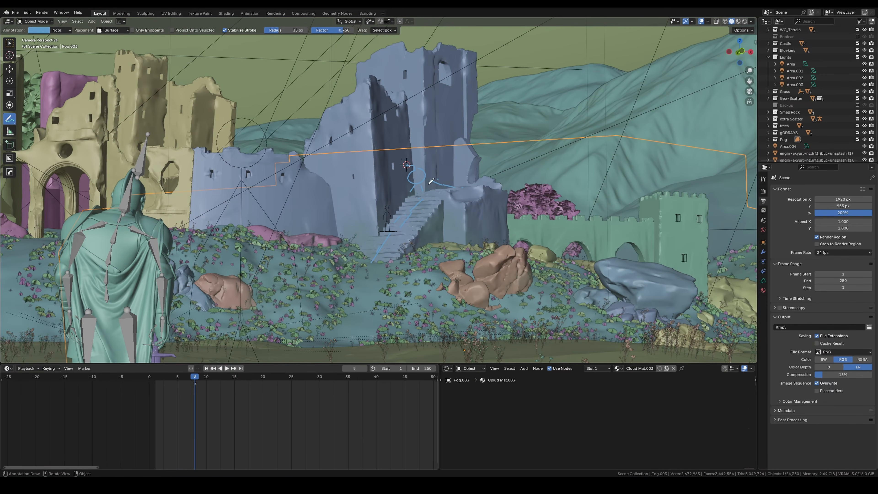
pyautogui.scroll(-2, 431, 181)
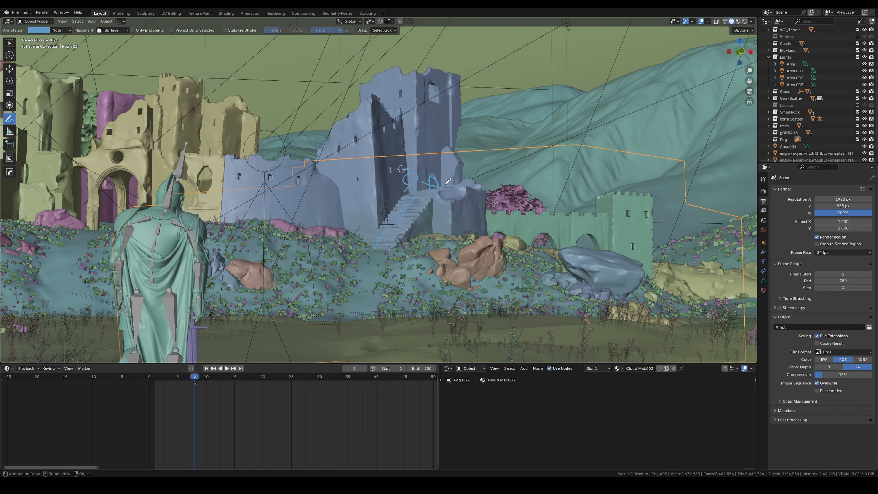
pyautogui.scroll(4, 447, 182)
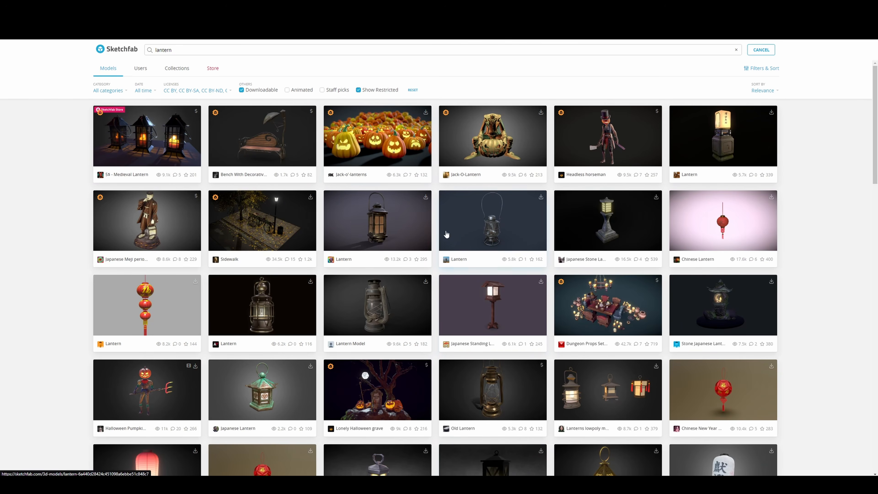
pyautogui.scroll(-1, 392, 294)
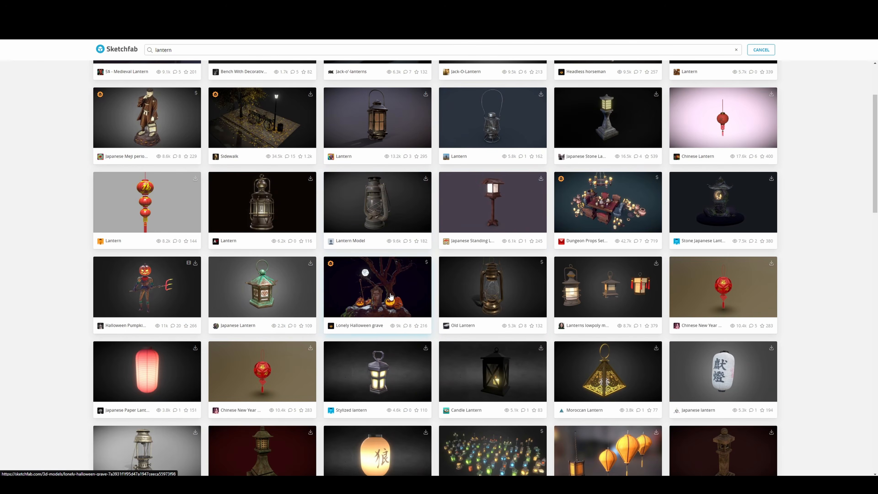
# Step: On Sketchfab, open the Lantern model that has a tall wire handle
pyautogui.click(492, 121)
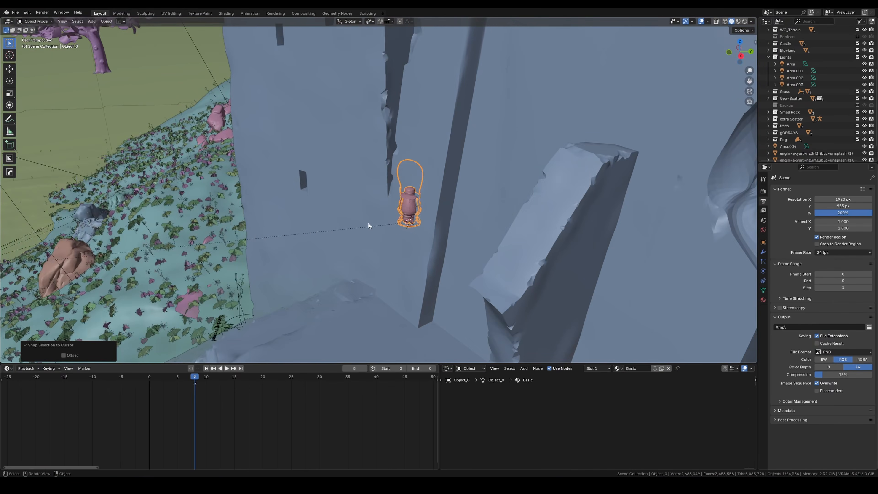
# Step: Rotate the imported lantern against the tower wall above the stairs, turning it about its local Y axis
pyautogui.press('r')
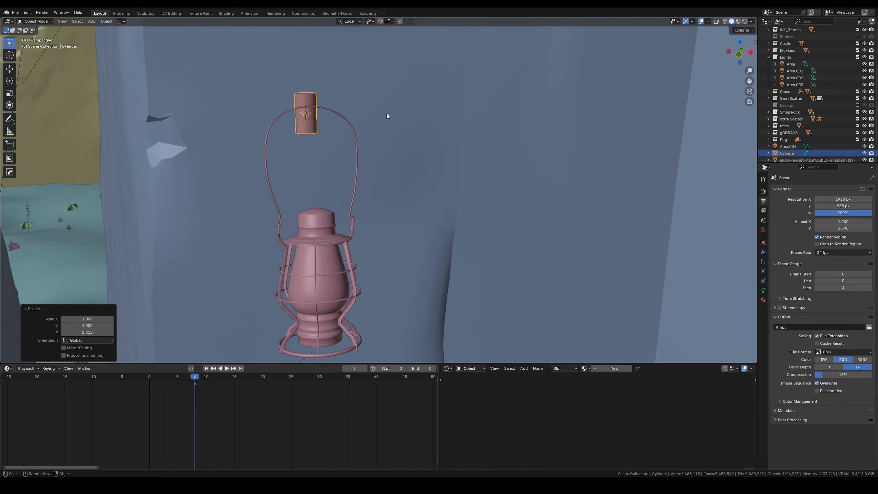
pyautogui.press('r')
pyautogui.press('y')
pyautogui.press('y')
pyautogui.click(251, 170)
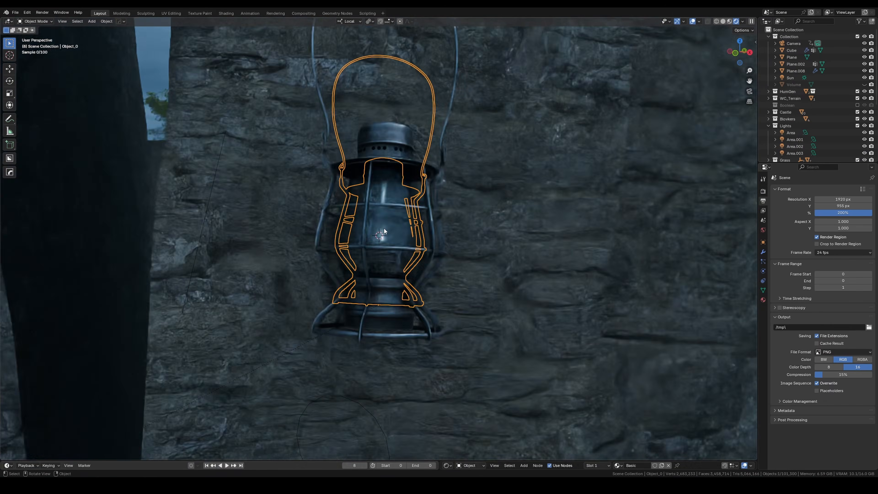
# Step: Add a 1000 W point light at the lantern with a 1.34 m radius
pyautogui.hotkey('shift', 'a')
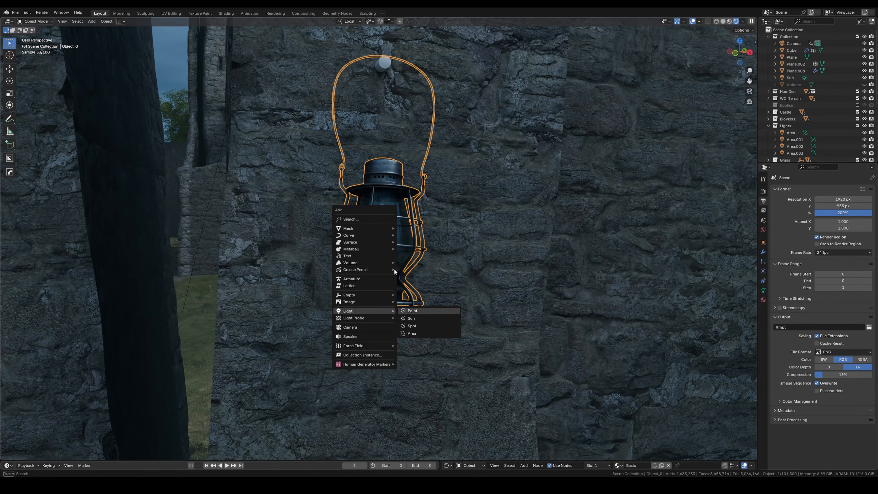
pyautogui.click(416, 311)
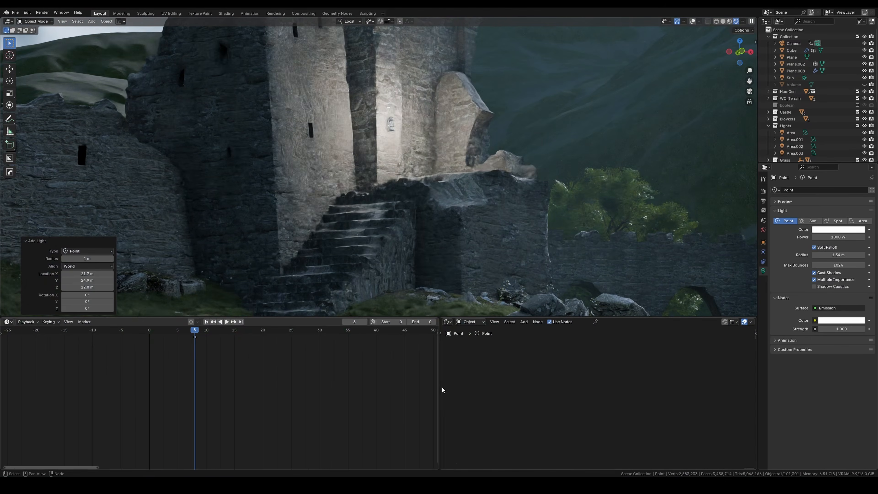
# Step: Connect a Blackbody node to the point light's Emission color and set its temperature to 3000 K
pyautogui.moveTo(439, 390); pyautogui.dragTo(67, 391)
pyautogui.scroll(-8, 588, 392)
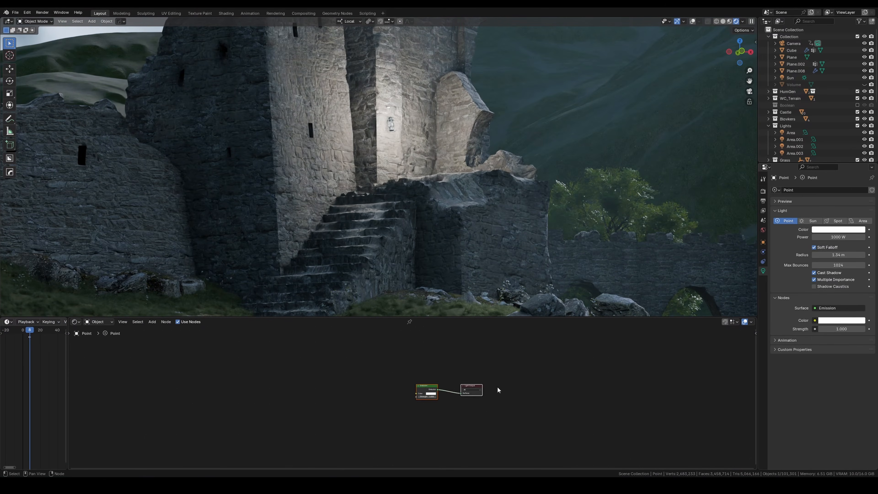
pyautogui.scroll(10, 401, 394)
pyautogui.hotkey('shift', 'a')
pyautogui.click(401, 363)
pyautogui.click(435, 381)
pyautogui.click(376, 393)
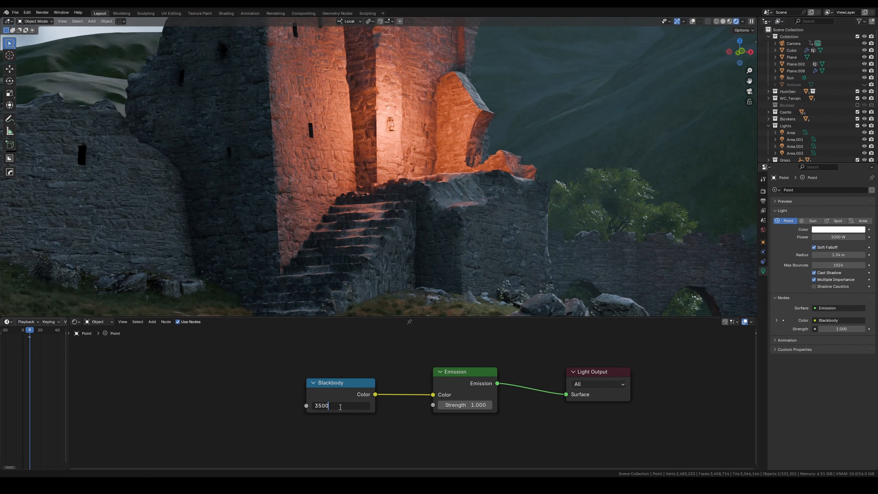
pyautogui.press('Return')
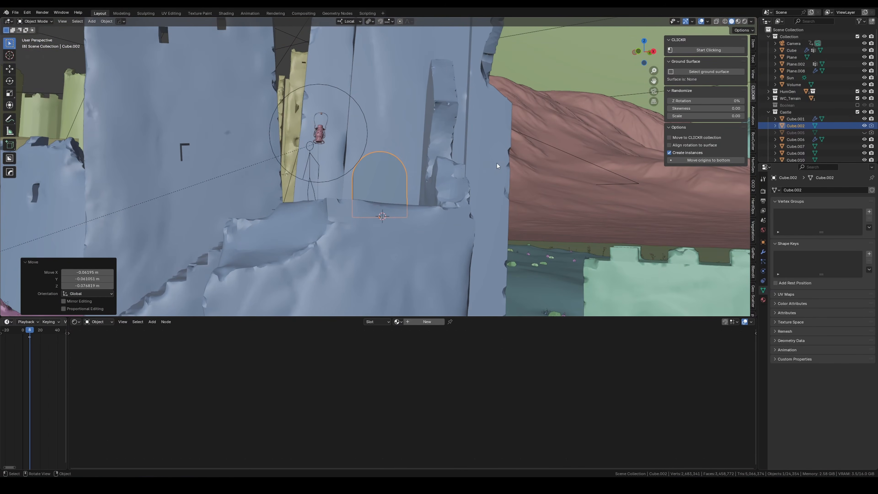
# Step: Rotate the doorway cutter about X and move it along Y at the tower wall beside the lantern
pyautogui.moveTo(496, 163); pyautogui.dragTo(554, 164, button='middle')
pyautogui.press('r')
pyautogui.press('x')
pyautogui.click(501, 188)
pyautogui.press('g')
pyautogui.press('y')
pyautogui.click(525, 184)
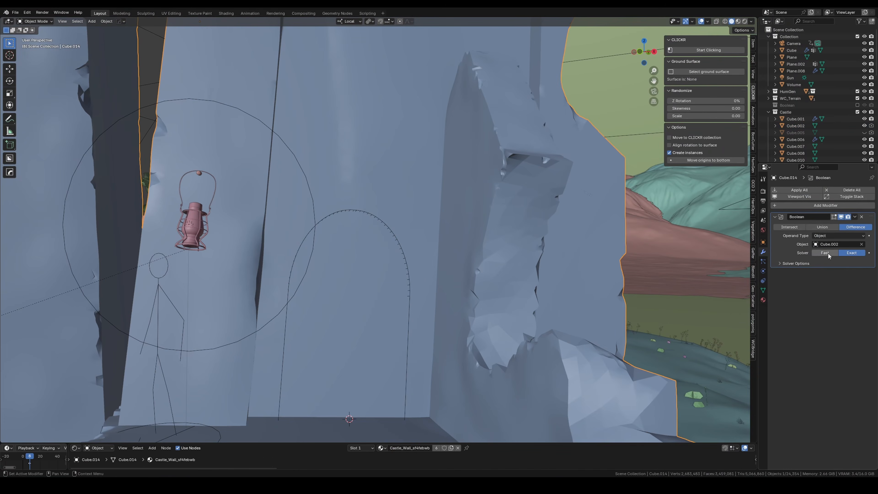
# Step: Scale the arched doorway cutter by 1.109 along Z and rotate it about Y to fit the tower wall
pyautogui.rightClick(356, 181)
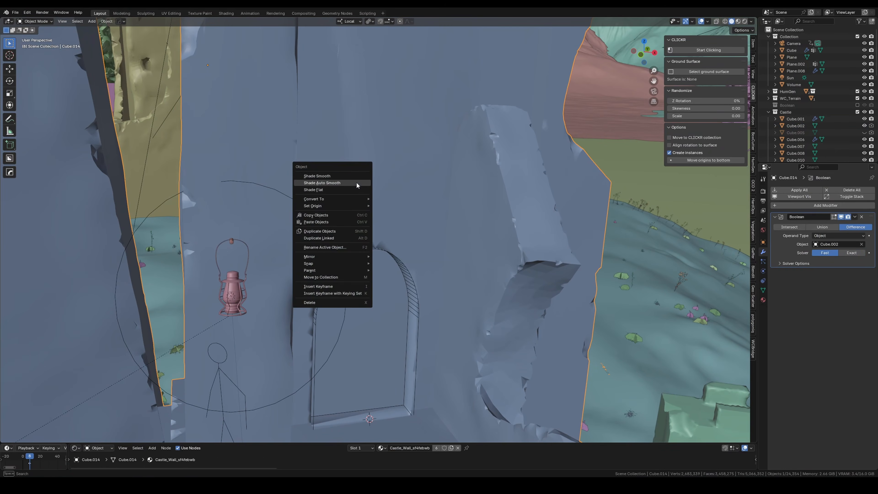
pyautogui.click(357, 183)
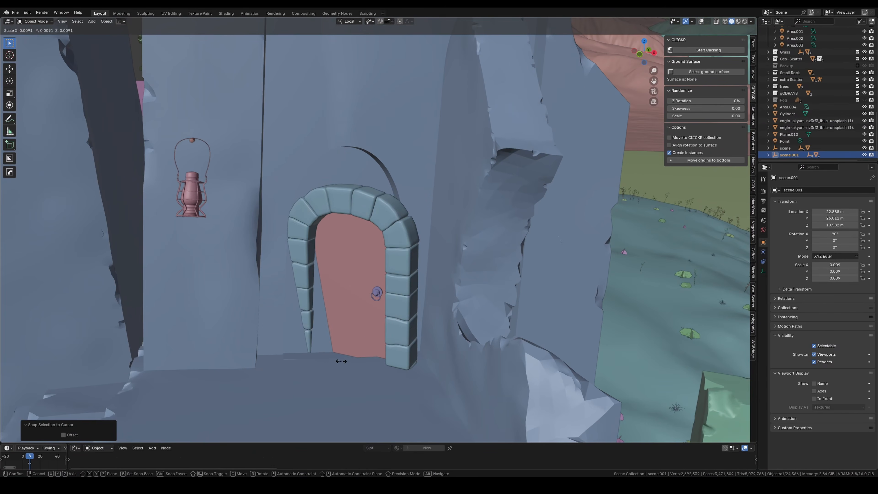
pyautogui.press('r')
pyautogui.press('y')
pyautogui.press('y')
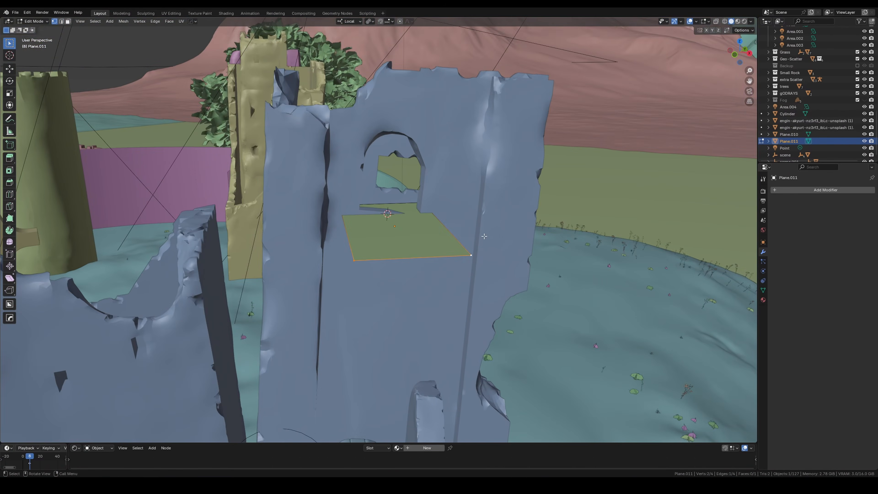
# Step: Shape the banner plane's lower end into a point and extrude its top edge back into the window opening
pyautogui.hotkey('ctrl', 'b')
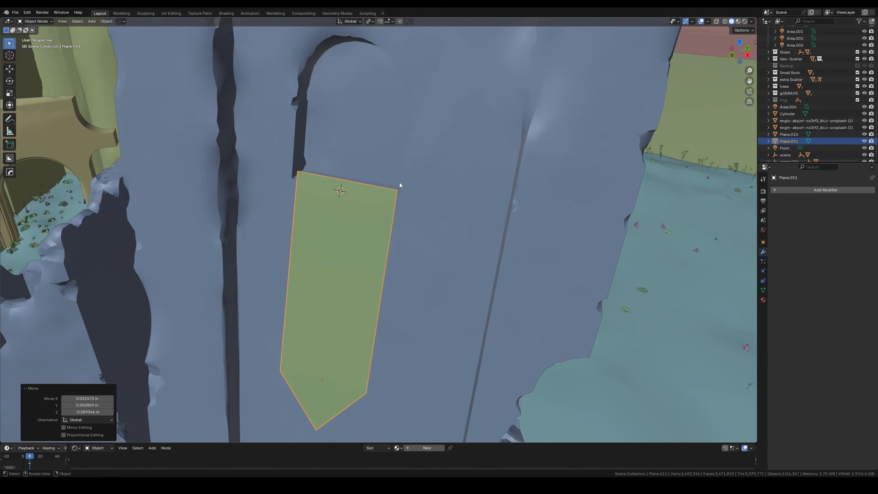
pyautogui.scroll(2, 352, 235)
pyautogui.press('e')
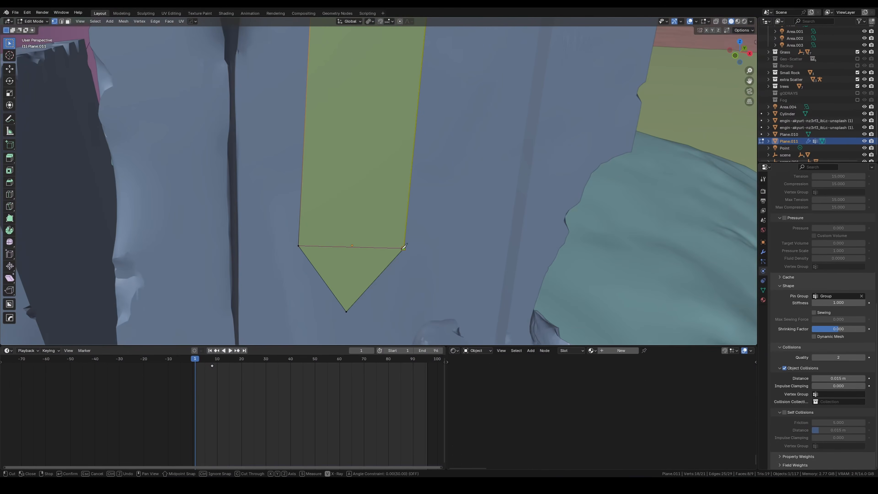
pyautogui.click(382, 186)
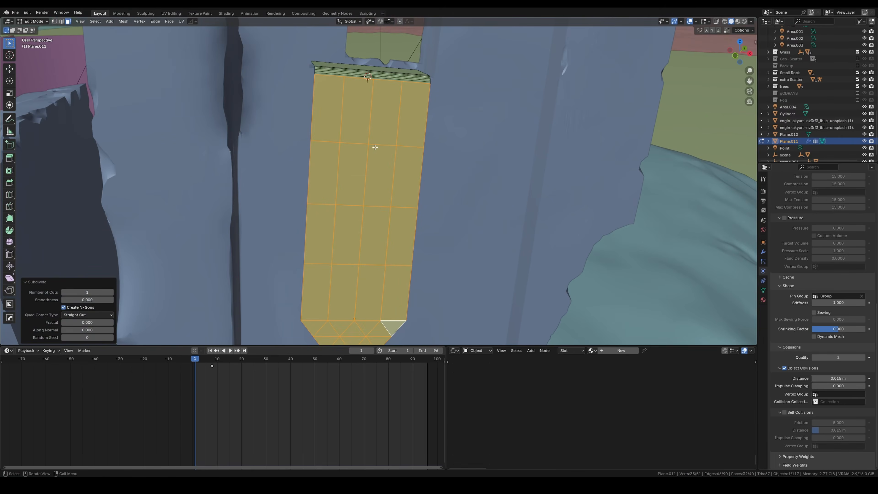
# Step: Subdivide the banner's hanging faces into a dense grid and play its cloth simulation
pyautogui.hotkey('shift', 'r')
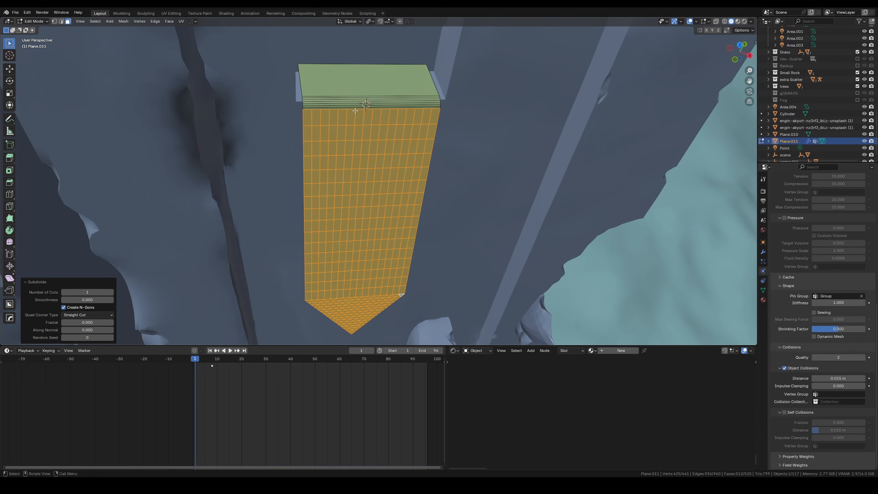
pyautogui.press('Tab')
pyautogui.press('space')
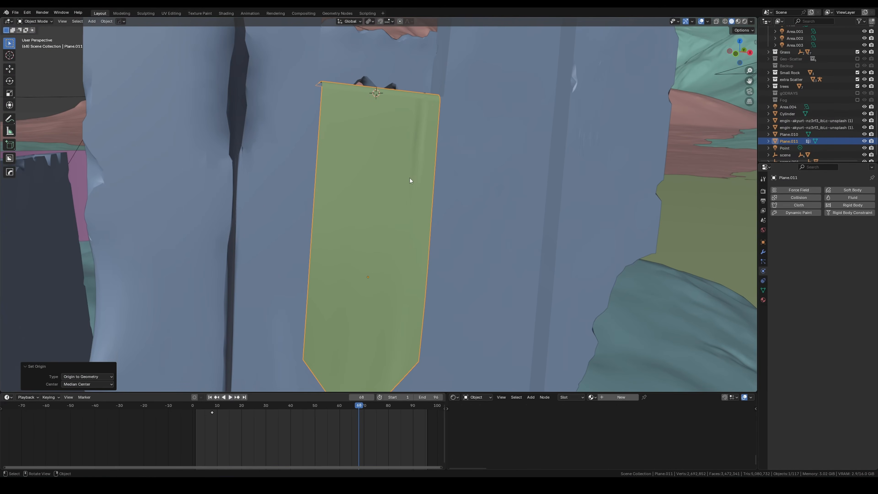
pyautogui.press('Tab')
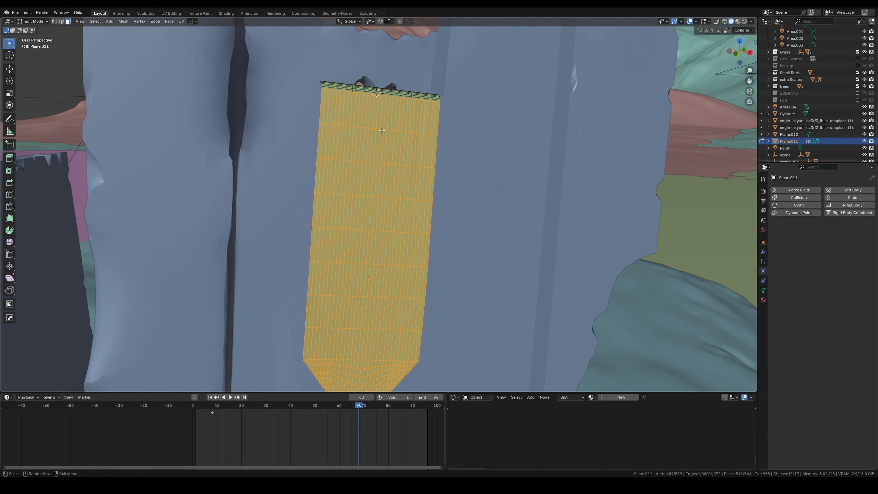
# Step: Switch to Photoshop and accept the Layer Style settings for the black strokes over the woven fabric texture
pyautogui.hotkey('ctrl', 'Tab')
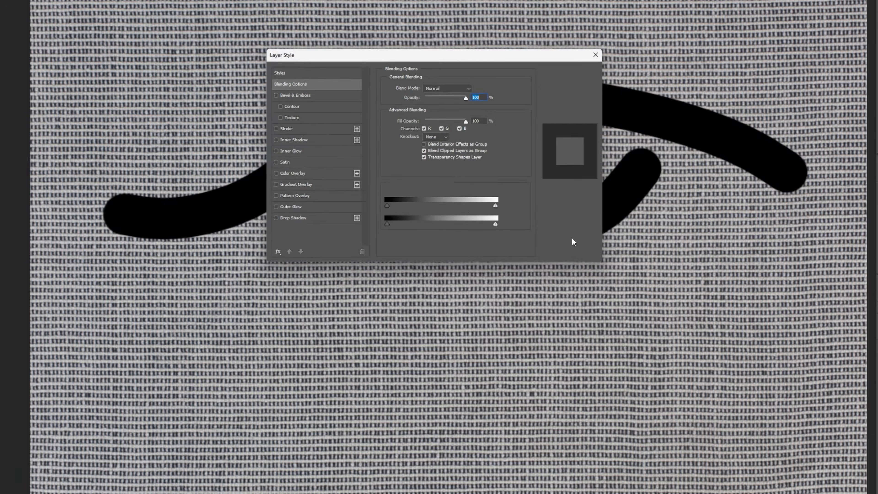
pyautogui.press('Return')
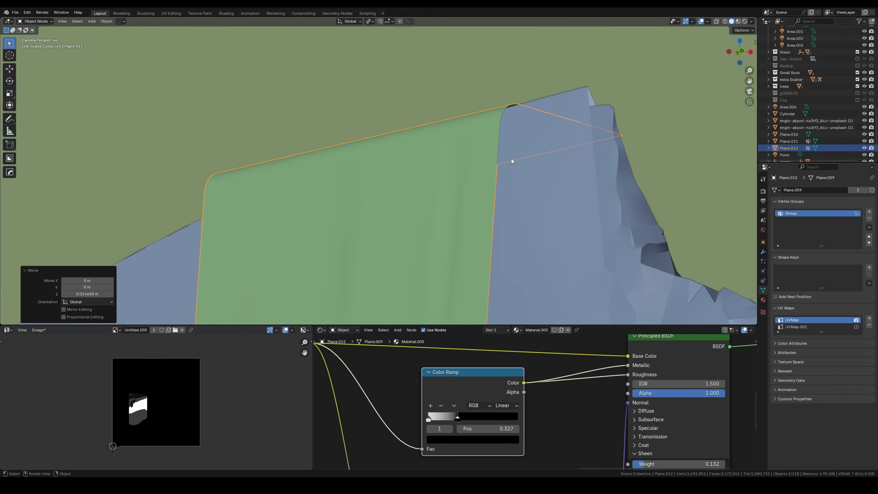
# Step: Rotate the banner copy about the global Z axis to align it with the tower's upper wall
pyautogui.press('r')
pyautogui.press('z')
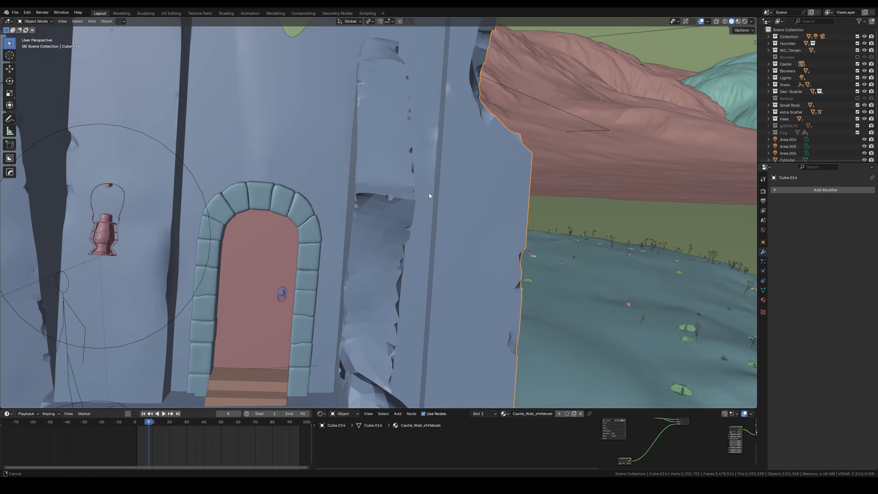
# Step: Add a cube in the broken wall gap beside the arched door and scale it by 1.053
pyautogui.hotkey('shift', 'a')
pyautogui.click(402, 133)
pyautogui.press('s')
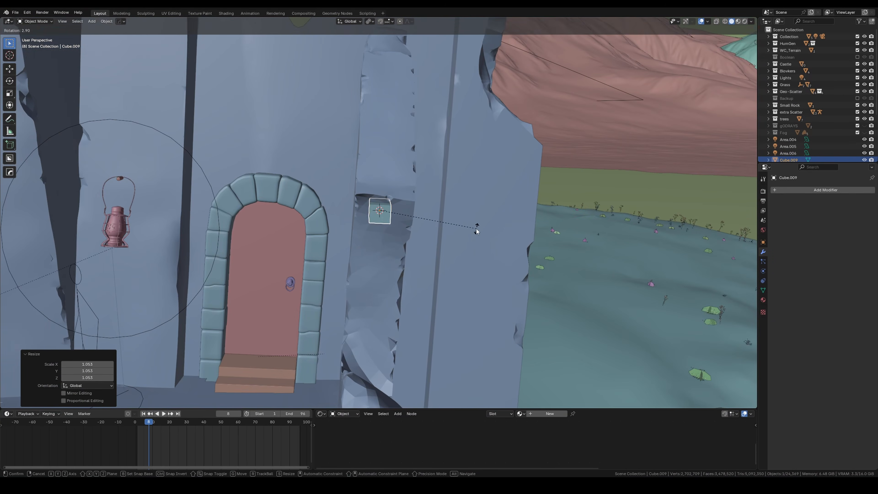
pyautogui.hotkey('ctrl', 'Tab')
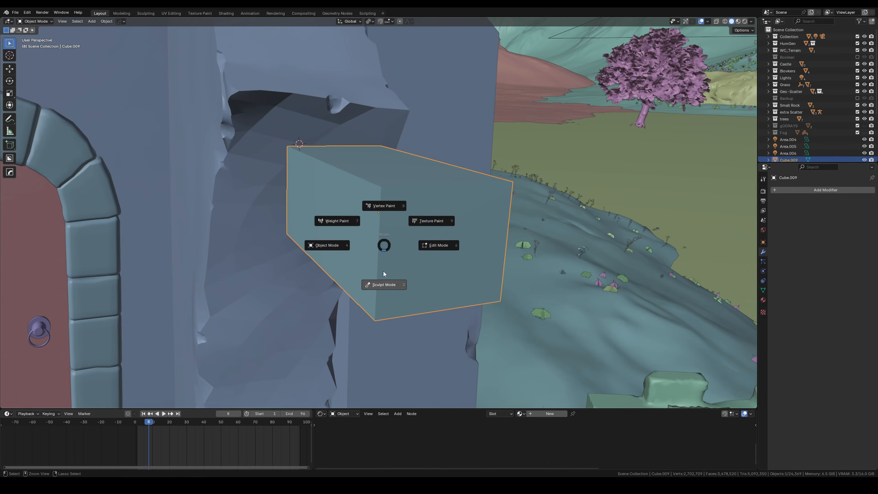
pyautogui.click(383, 284)
pyautogui.click(677, 30)
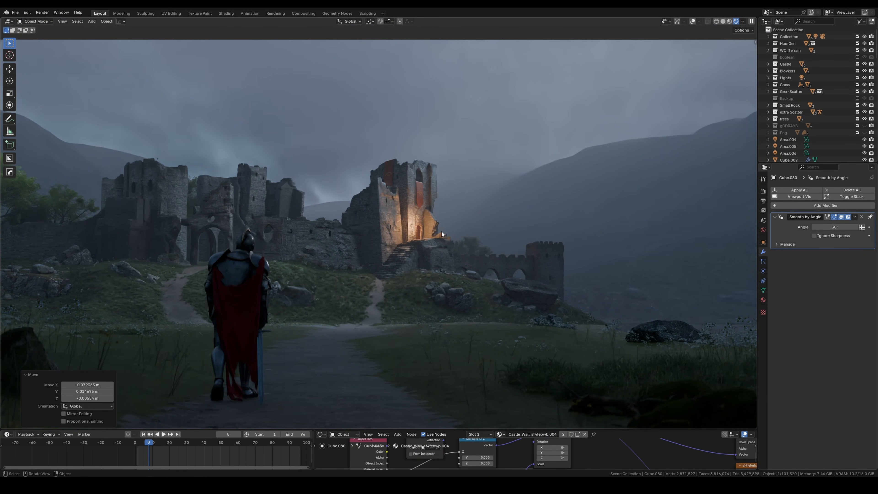
# Step: Show the camera view in solid shading and insert a Lens Distortion node before the compositor's Viewer
pyautogui.press('KP_0')
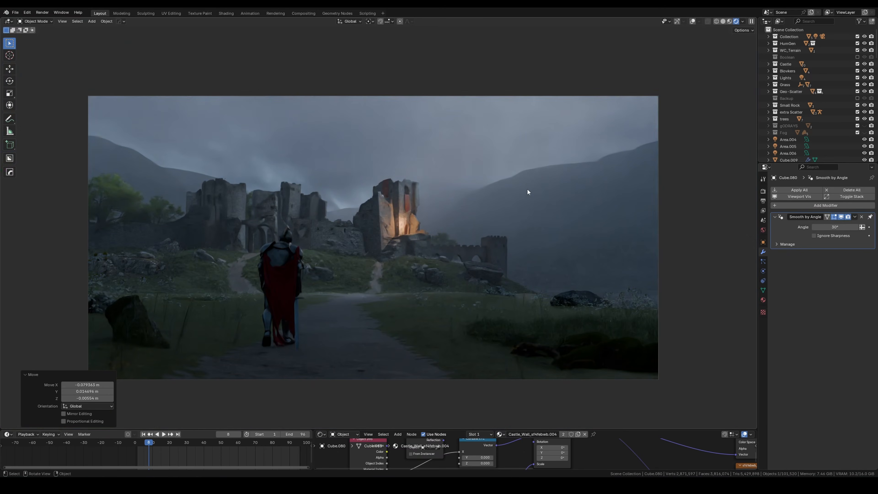
pyautogui.click(722, 22)
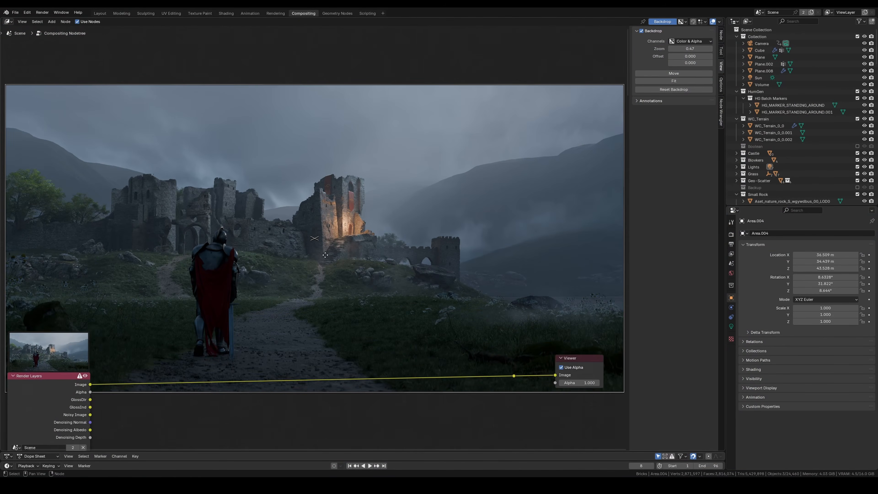
pyautogui.hotkey('shift', 'a')
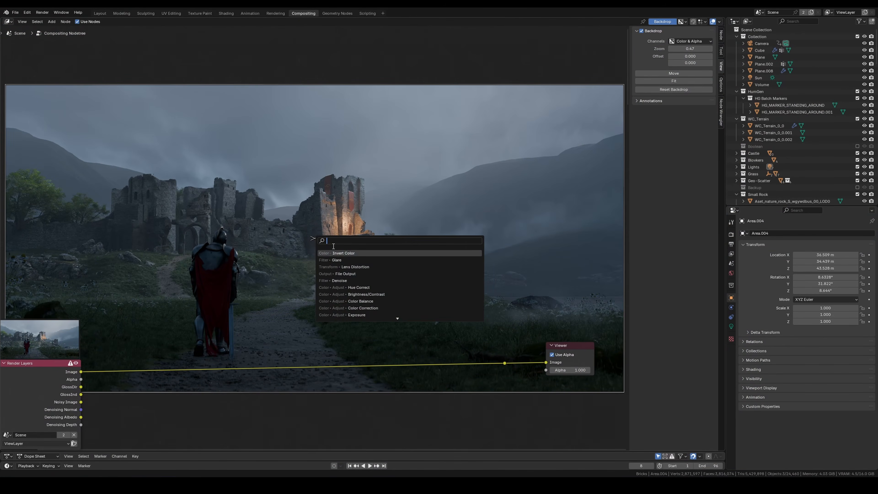
pyautogui.click(334, 259)
pyautogui.click(379, 325)
# Step: Insert a Glare node between Render Layers and Lens Distortion and set it to Fog Glow with High quality
pyautogui.hotkey('shift', 'a')
pyautogui.write('gl')
pyautogui.press('Return')
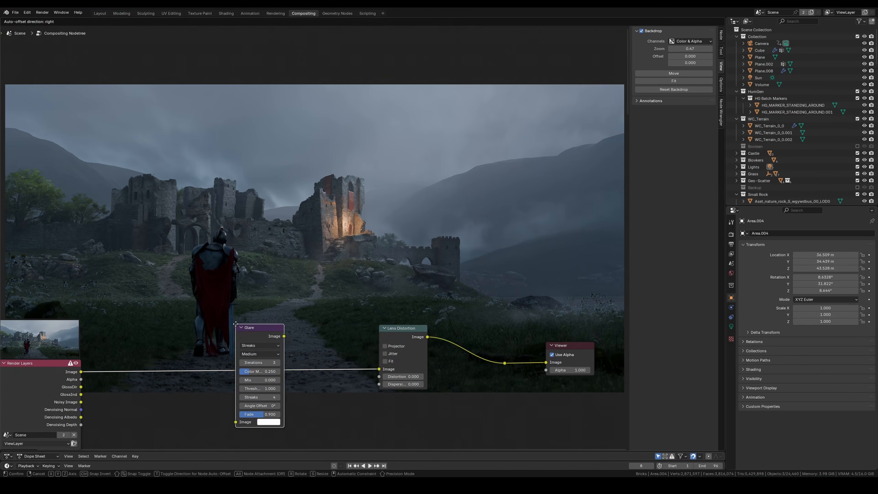
pyautogui.click(238, 326)
pyautogui.scroll(5, 242, 332)
pyautogui.click(322, 331)
pyautogui.click(333, 377)
pyautogui.click(326, 331)
# Step: Set the Glare node's threshold to 0.140, muting and unmuting the node to compare the glow
pyautogui.moveTo(323, 358); pyautogui.dragTo(304, 358)
pyautogui.press('m')
pyautogui.press('m')
pyautogui.press('m')
pyautogui.press('m')
pyautogui.press('m')
pyautogui.press('m')
pyautogui.click(299, 357)
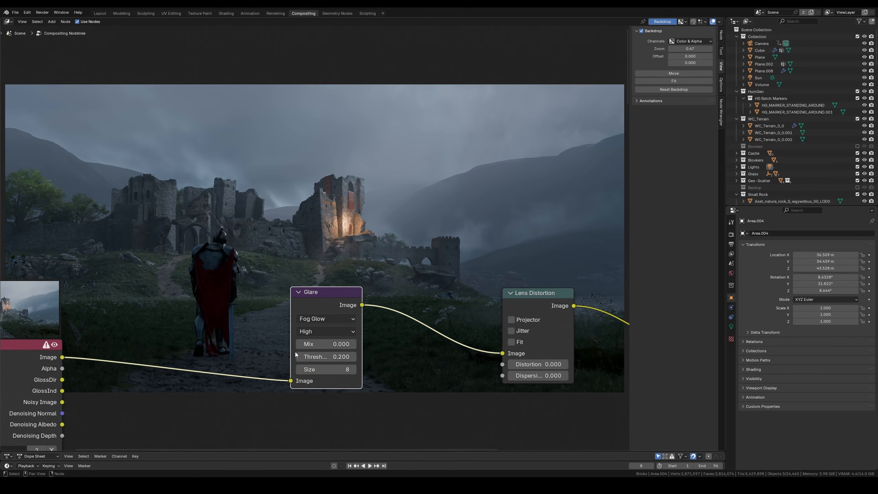
pyautogui.press('m')
# Step: Compare the render with the glow muted, and set the Glare node's size to 7 and mix to -0.400
pyautogui.press('m')
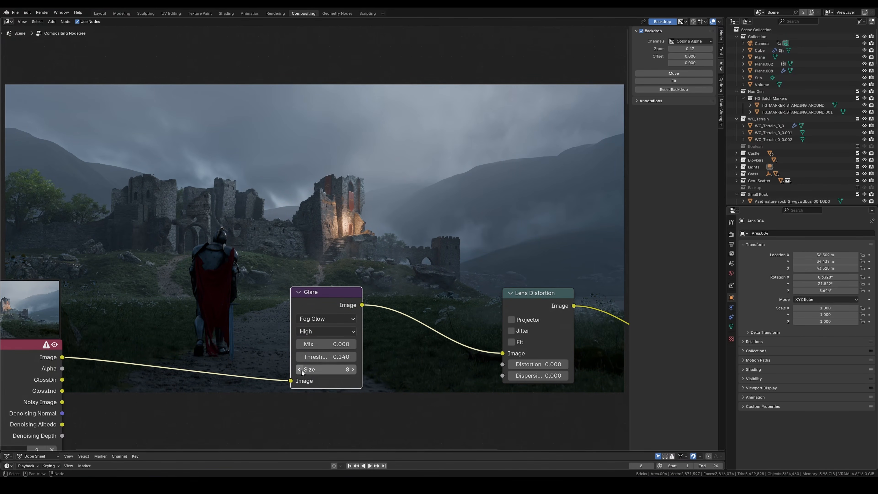
pyautogui.press('m')
pyautogui.press('m')
pyautogui.scroll(-6, 311, 344)
pyautogui.moveTo(311, 345); pyautogui.dragTo(245, 352, button='middle')
pyautogui.scroll(5, 245, 352)
pyautogui.moveTo(301, 225); pyautogui.dragTo(299, 255, button='middle')
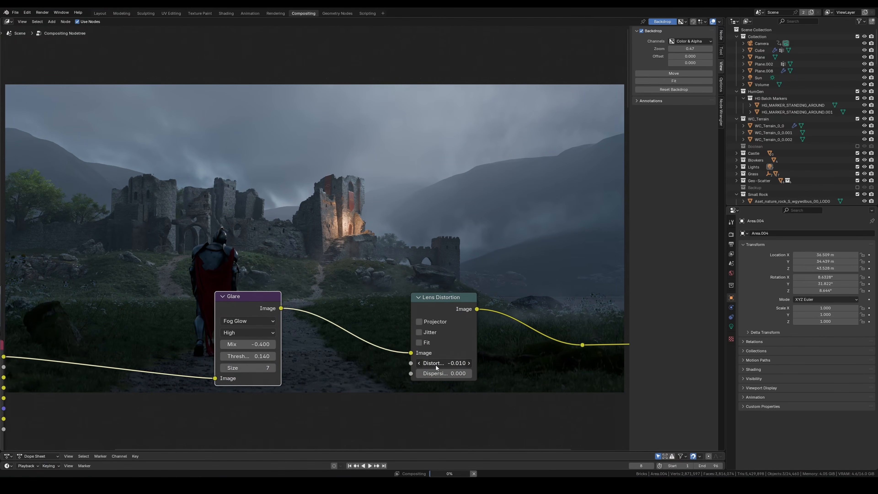
# Step: Set the Lens Distortion node's distortion to -0.015 and give it a slight dispersion
pyautogui.press('Return')
pyautogui.scroll(-2, 442, 367)
pyautogui.moveTo(442, 367); pyautogui.dragTo(413, 367, button='middle')
pyautogui.scroll(5, 412, 367)
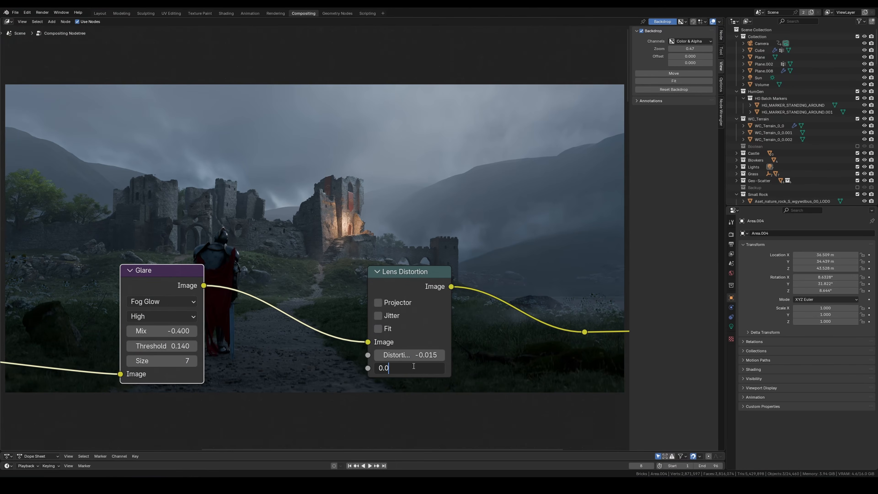
pyautogui.scroll(-3, 322, 221)
pyautogui.moveTo(322, 221); pyautogui.dragTo(290, 264, button='middle')
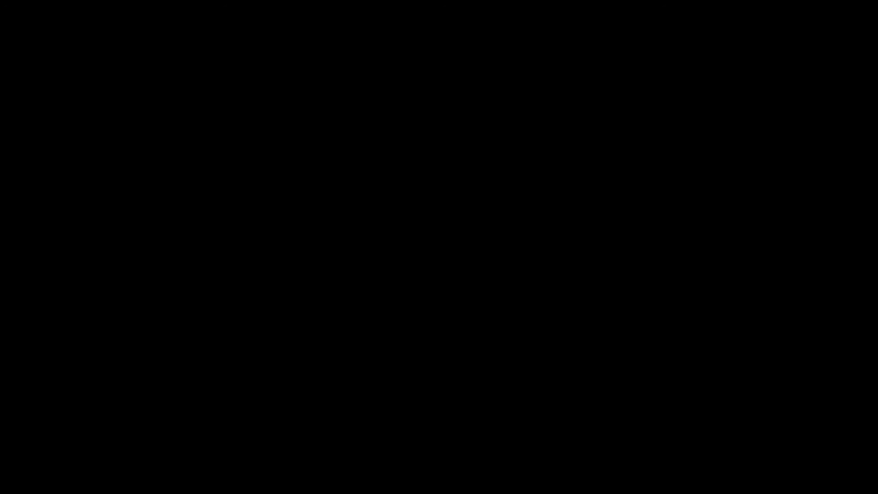